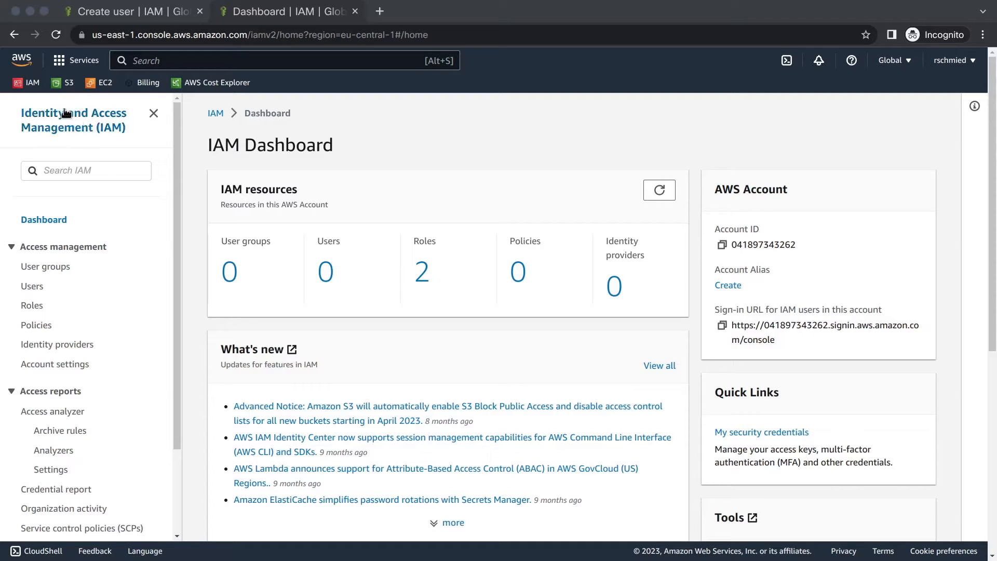
Open the mycmlbucket bucket in the S3 service to view its objects
{"action": "left_click", "coordinate": [73, 64]}
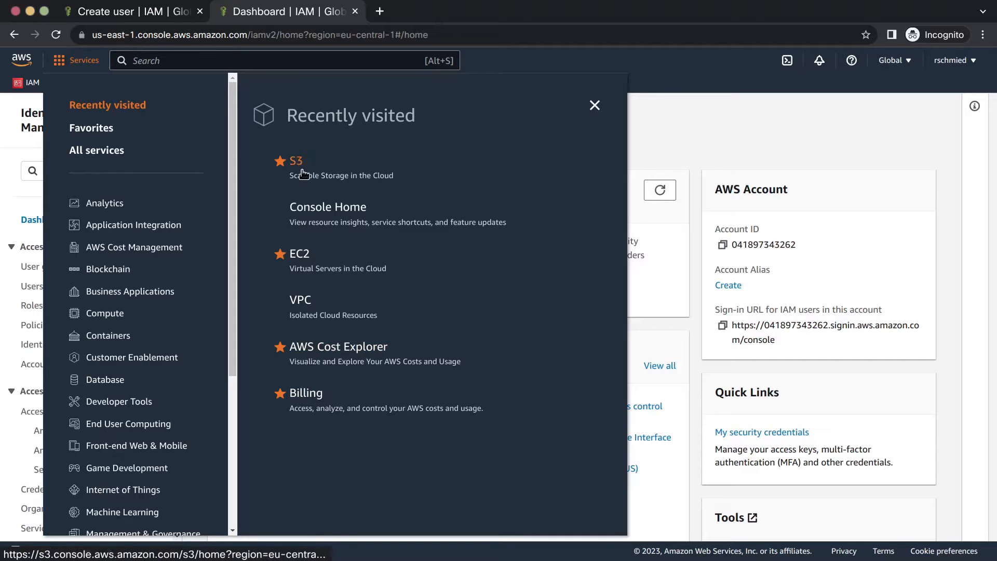
{"action": "left_click", "coordinate": [683, 124]}
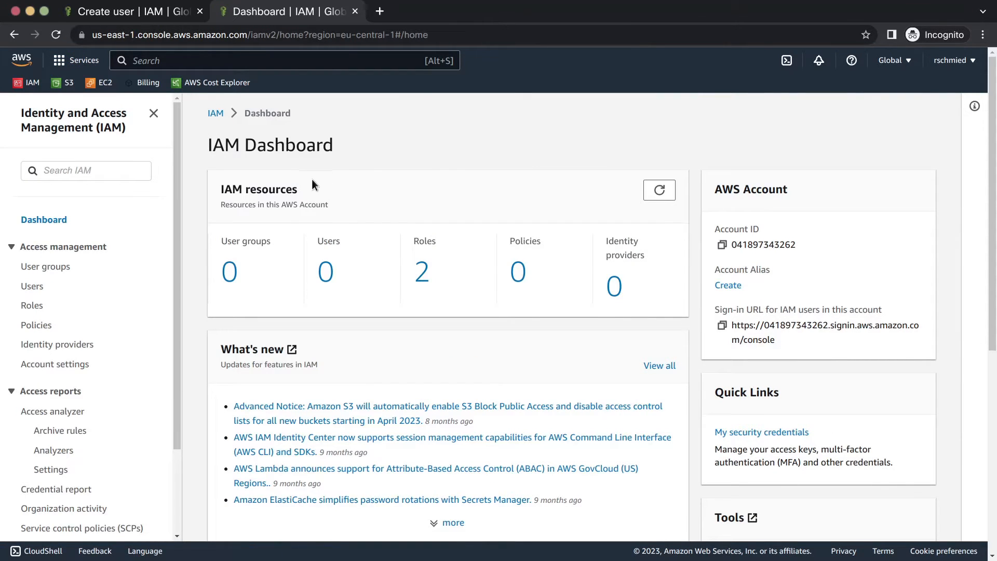
{"action": "left_click", "coordinate": [70, 83]}
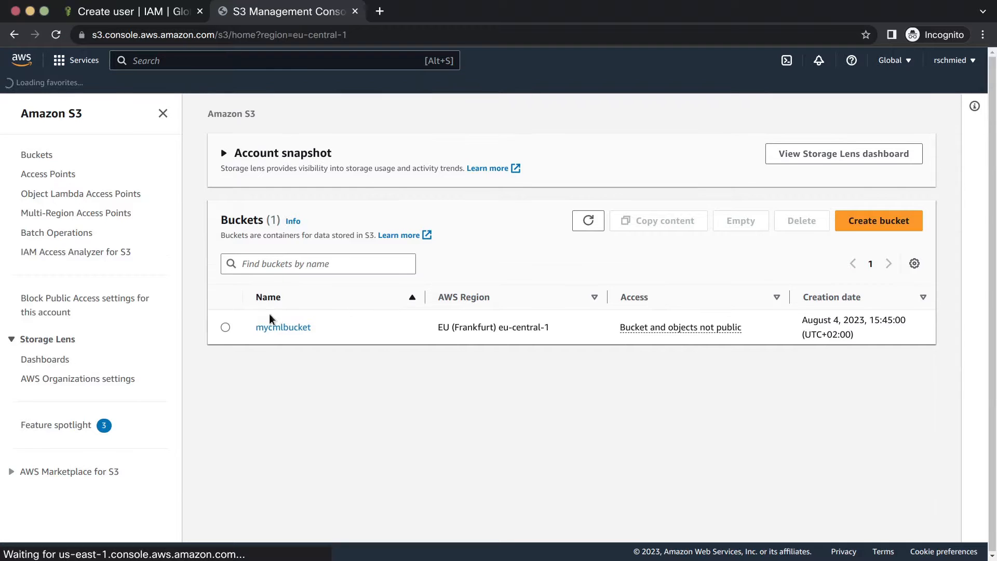
{"action": "left_click", "coordinate": [281, 328]}
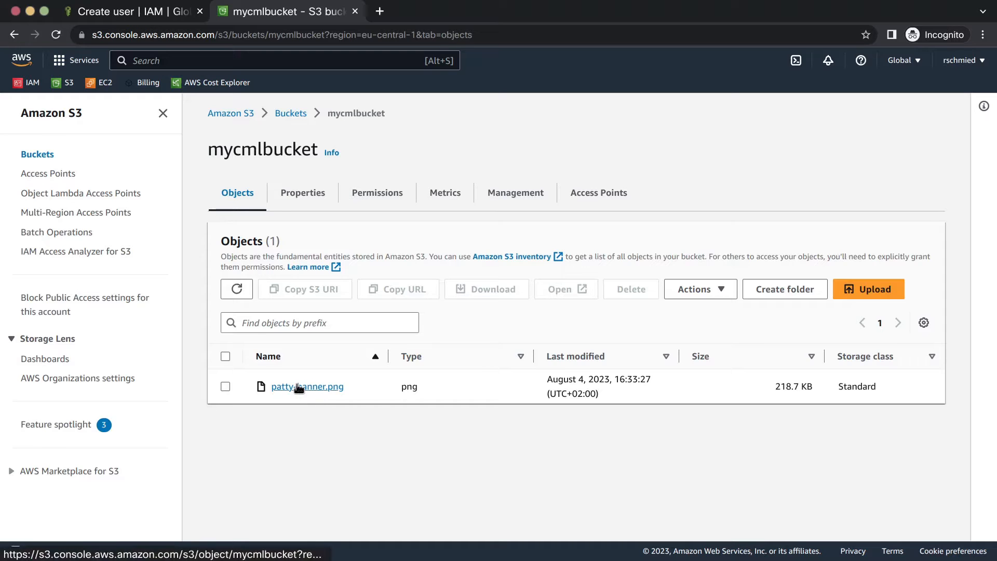
Start a new IAM user group and name it terraform
{"action": "left_click", "coordinate": [31, 83]}
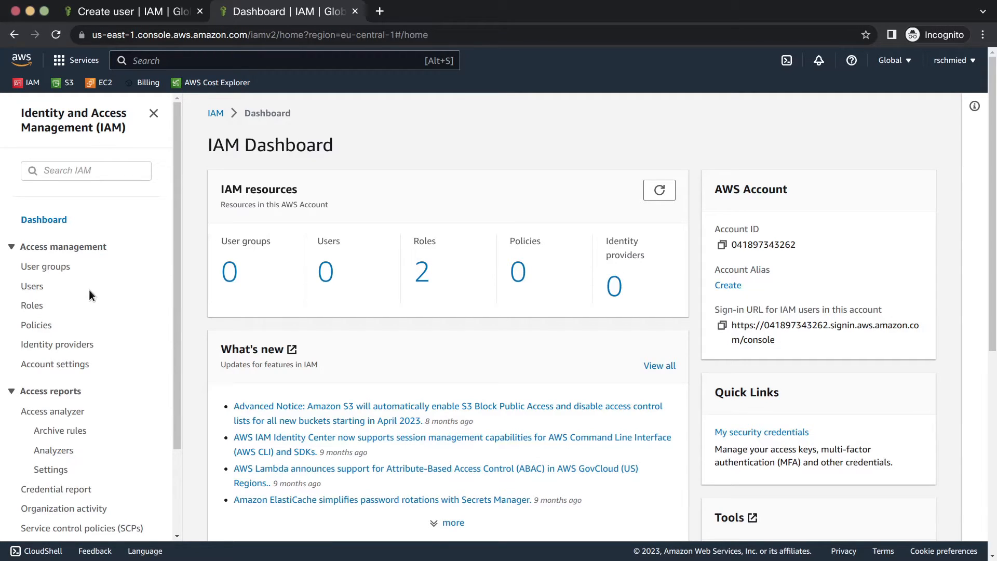
{"action": "left_click", "coordinate": [40, 268]}
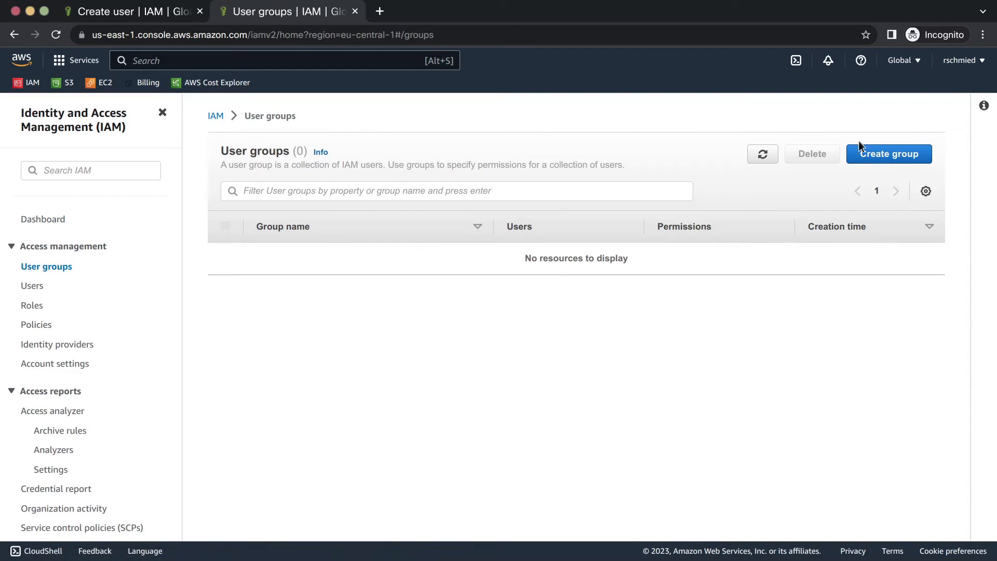
{"action": "left_click", "coordinate": [873, 154]}
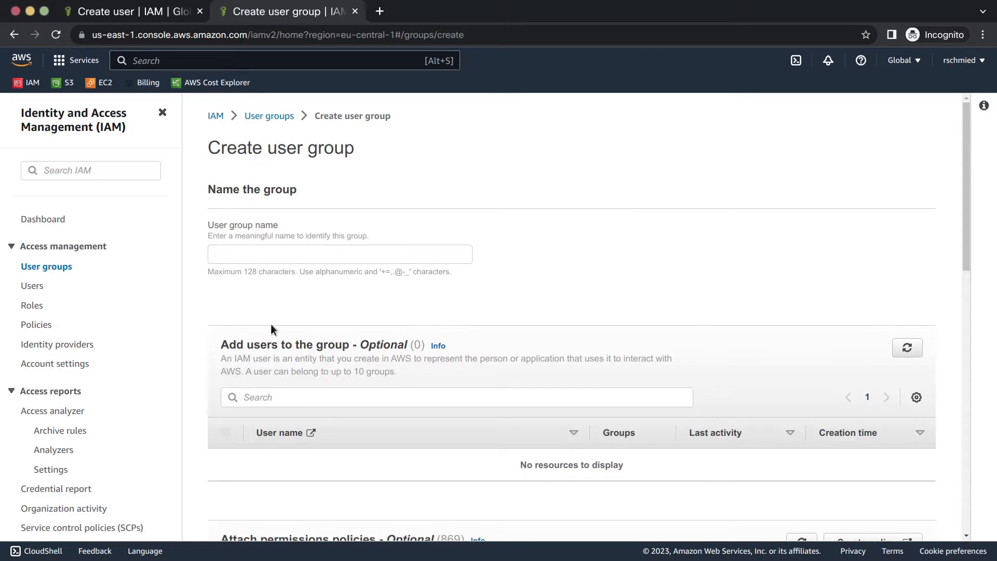
{"action": "left_click", "coordinate": [247, 259]}
{"action": "type", "text": "terraform"}
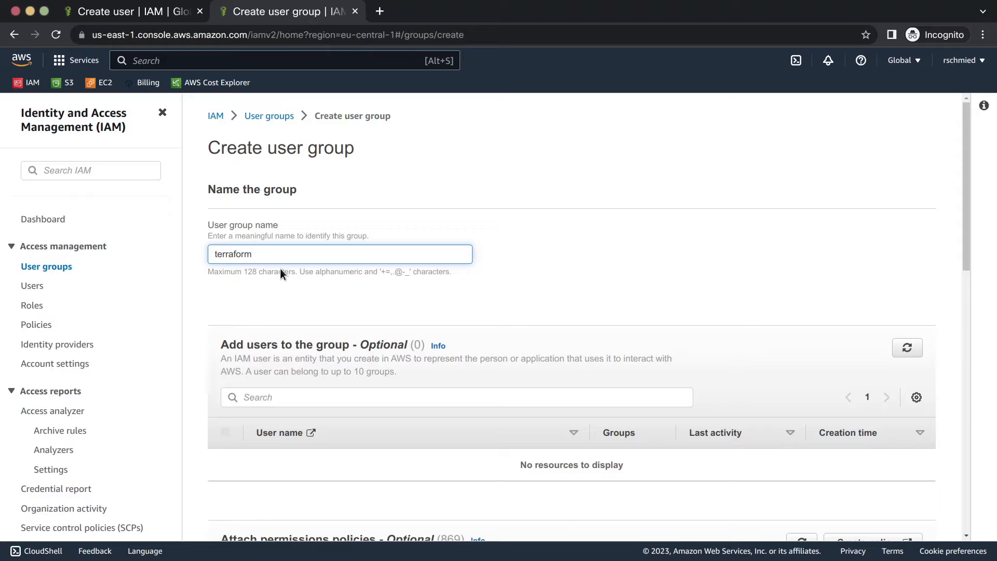
Filter the permissions policies for the group by ec2 and look through the matching policies
{"action": "scroll", "coordinate": [429, 290], "scroll_direction": "down", "scroll_amount": 6}
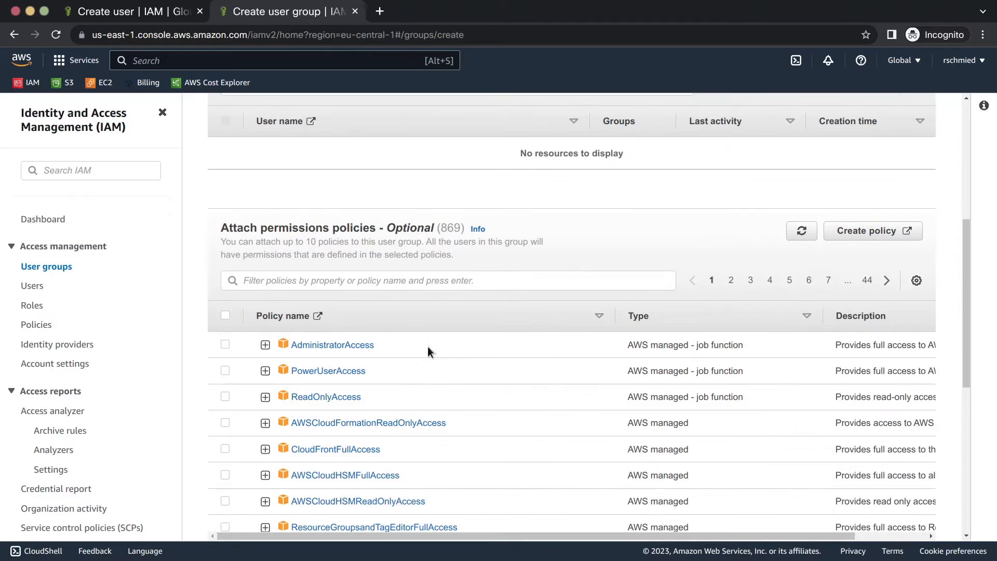
{"action": "scroll", "coordinate": [819, 486], "scroll_direction": "down", "scroll_amount": 2}
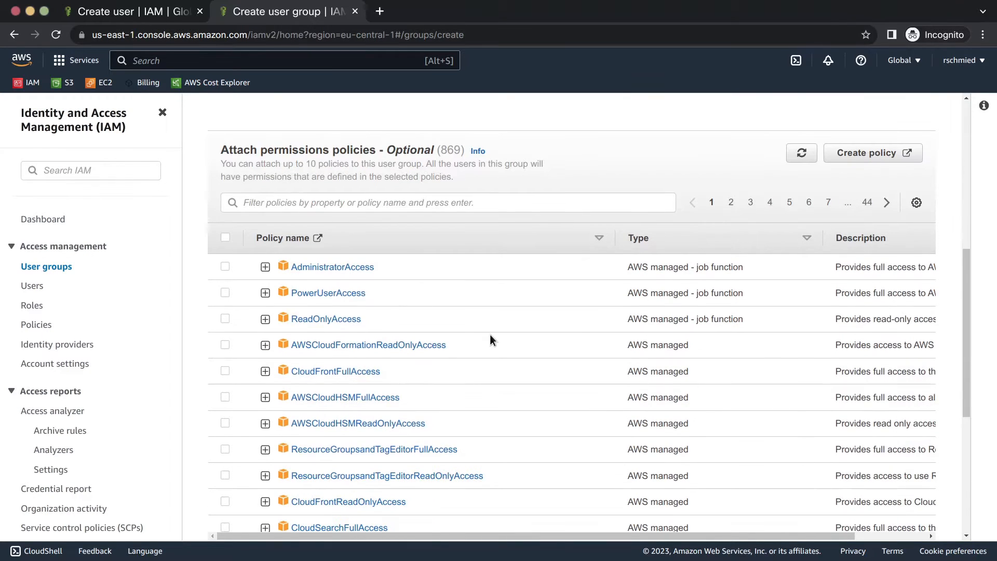
{"action": "left_click", "coordinate": [275, 202]}
{"action": "type", "text": "ec2"}
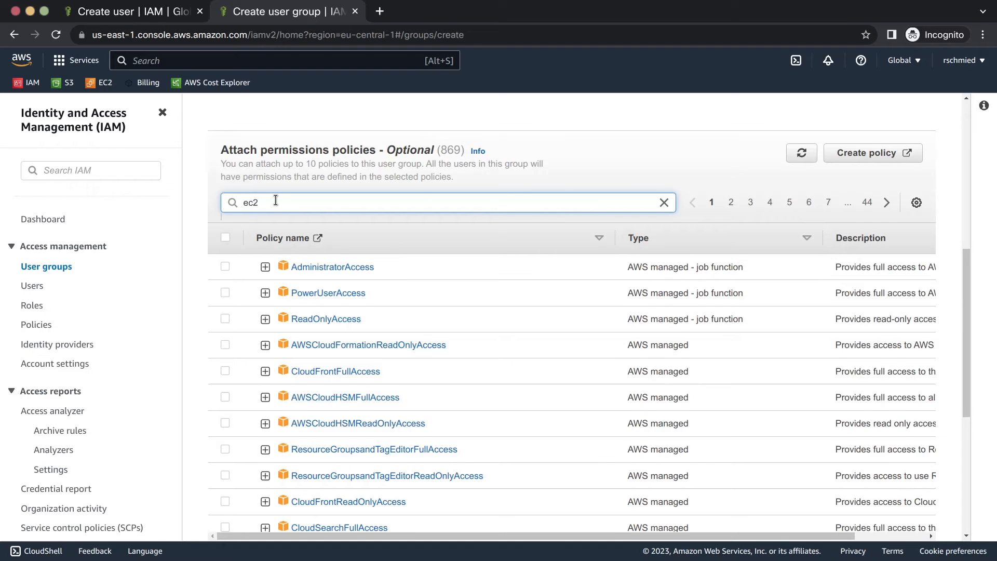
{"action": "key", "text": "Return"}
{"action": "scroll", "coordinate": [347, 363], "scroll_direction": "down", "scroll_amount": 2}
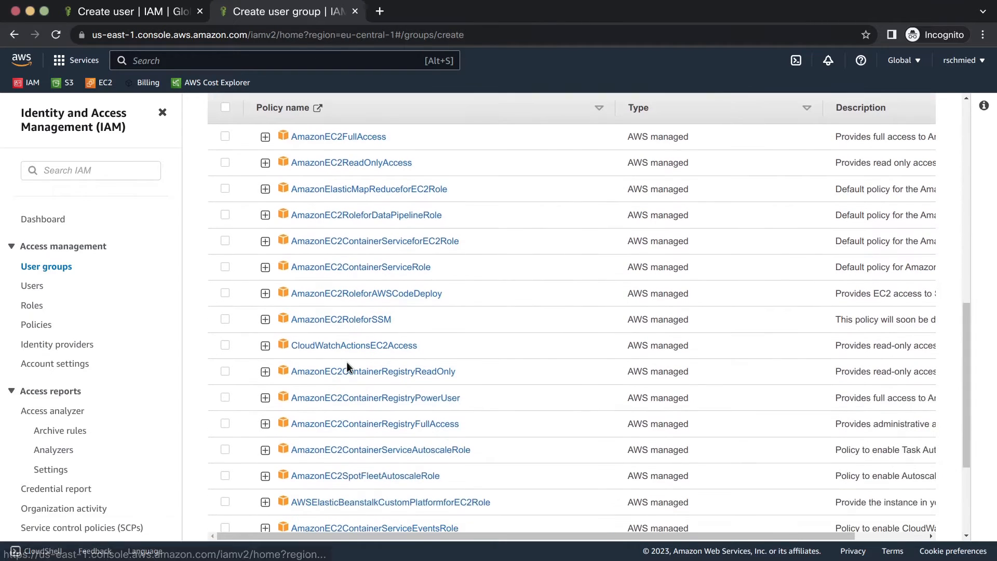
{"action": "scroll", "coordinate": [348, 362], "scroll_direction": "down", "scroll_amount": 3}
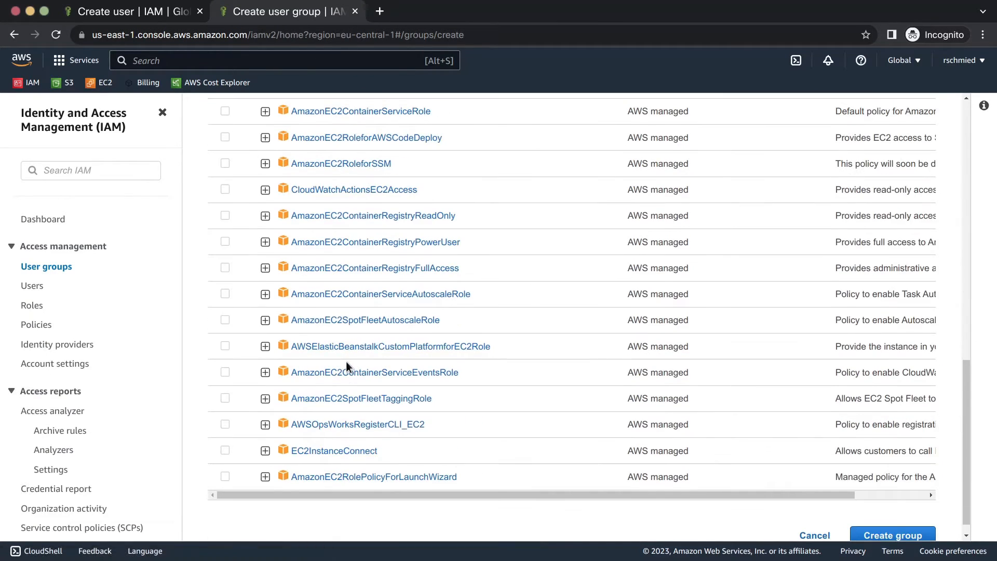
Find "full" on the page and select the AmazonEC2FullAccess policy for the group
{"action": "key", "text": "ctrl+f"}
{"action": "type", "text": "full"}
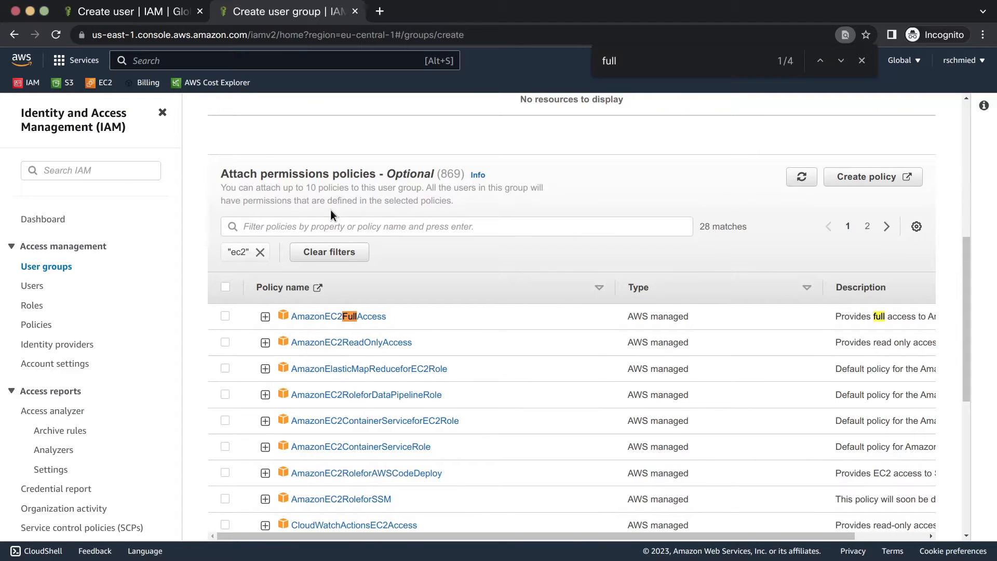
{"action": "left_click", "coordinate": [225, 316]}
Create the terraform group and open its permissions policies
{"action": "scroll", "coordinate": [613, 298], "scroll_direction": "down", "scroll_amount": 10}
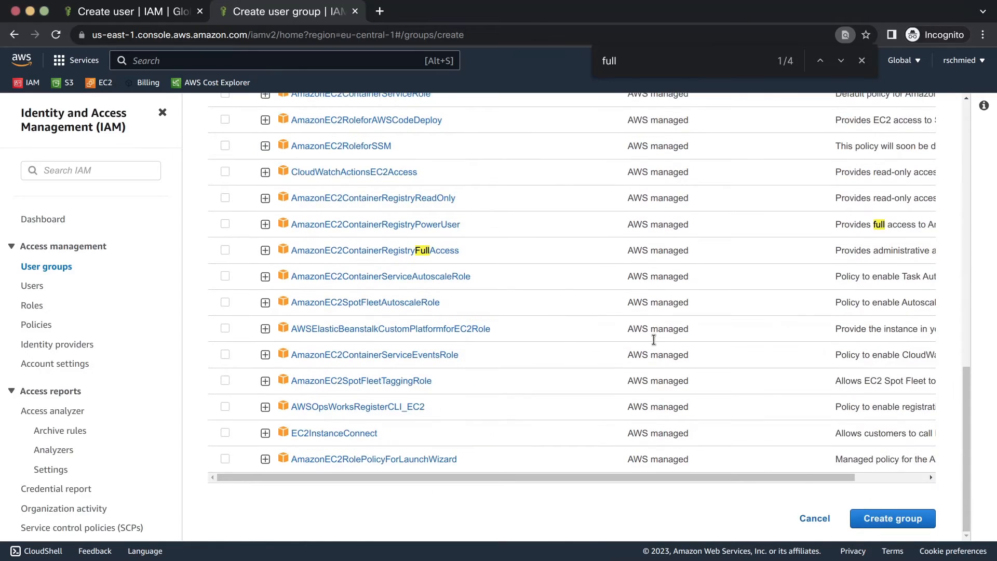
{"action": "left_click", "coordinate": [895, 521]}
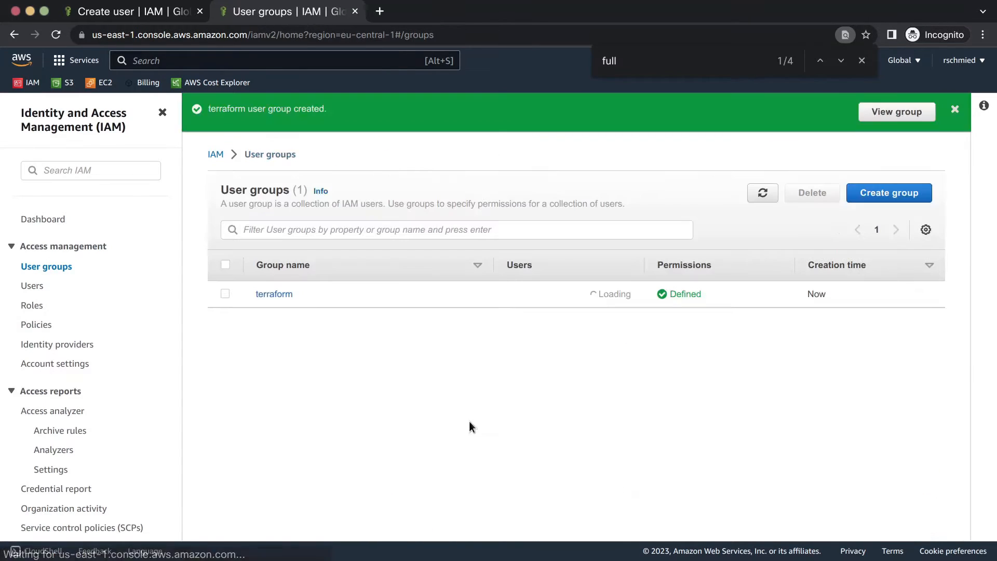
{"action": "left_click", "coordinate": [270, 295]}
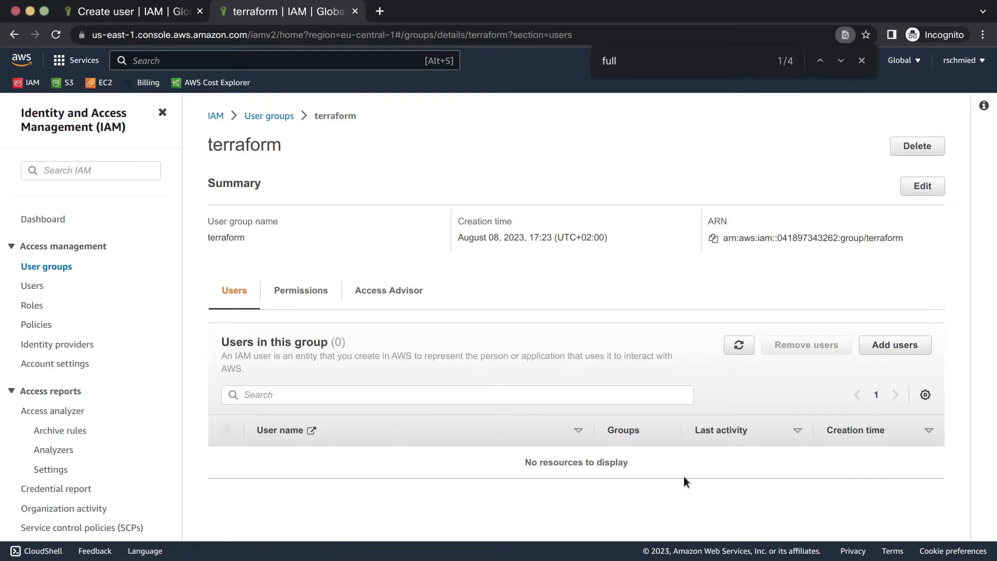
{"action": "left_click", "coordinate": [293, 288]}
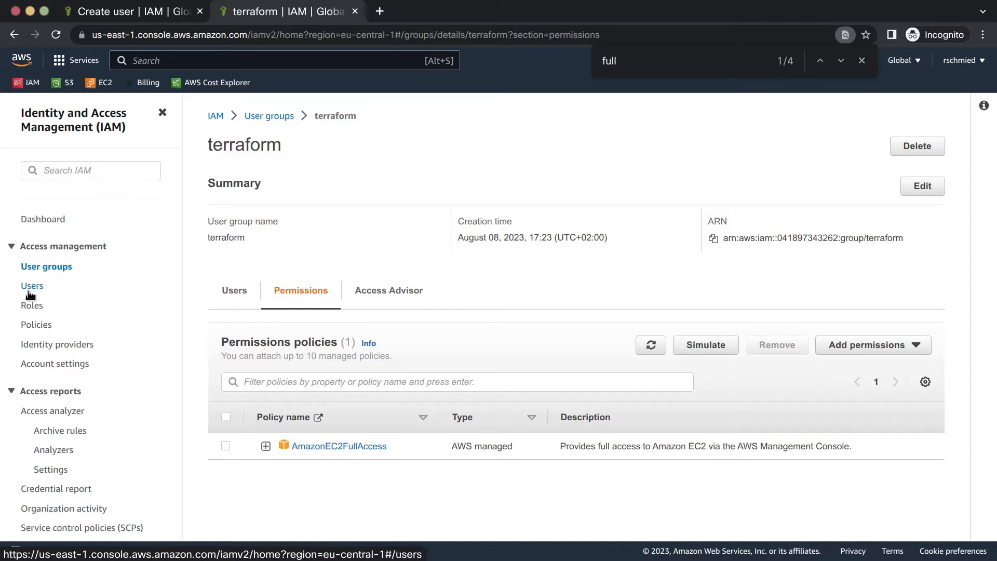
Start a new IAM policy and choose S3 as its service
{"action": "left_click", "coordinate": [35, 326]}
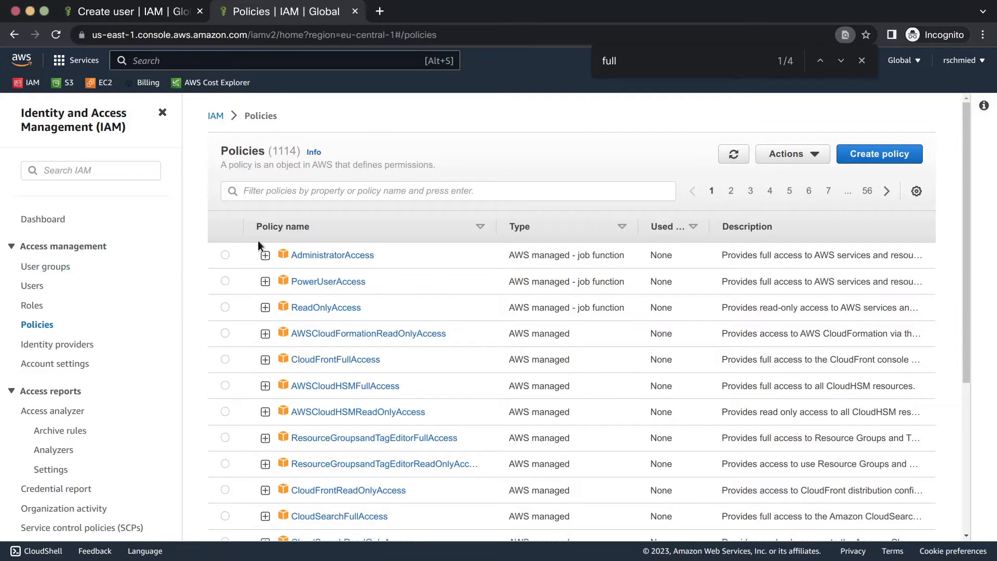
{"action": "left_click", "coordinate": [886, 152]}
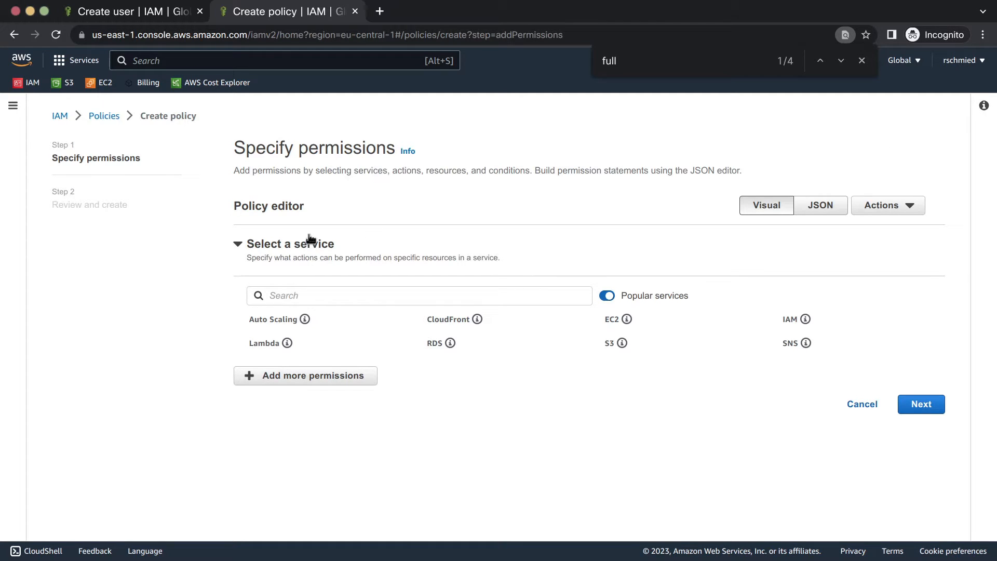
{"action": "left_click", "coordinate": [610, 346]}
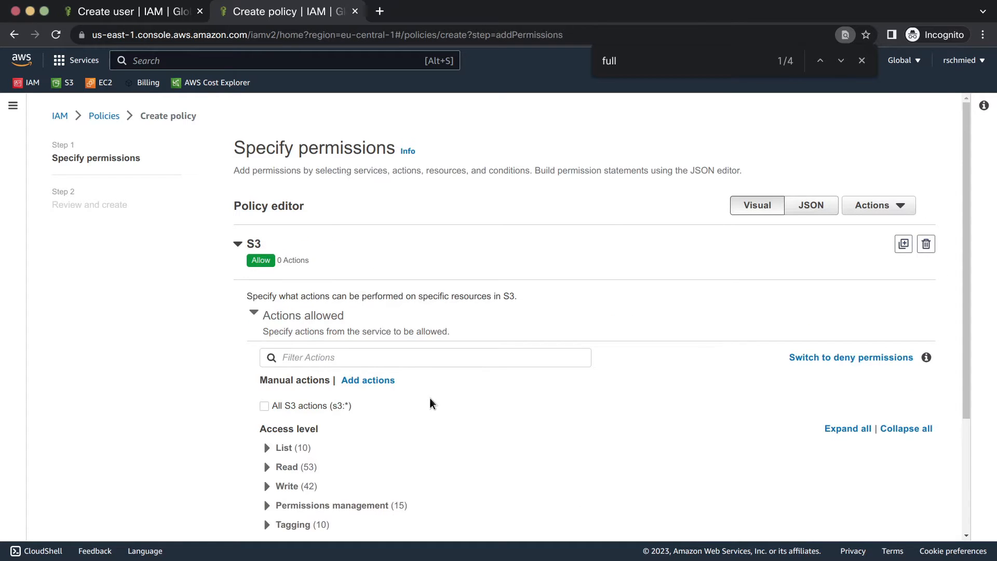
Allow the S3 list action ListBucket and the read action GetObject in the policy
{"action": "scroll", "coordinate": [430, 402], "scroll_direction": "down", "scroll_amount": 2}
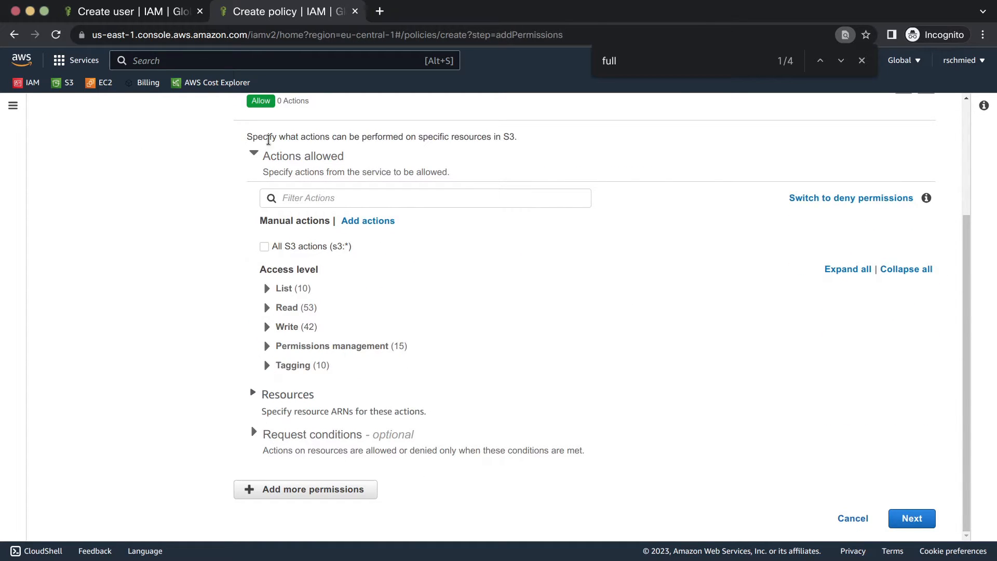
{"action": "left_click", "coordinate": [268, 289]}
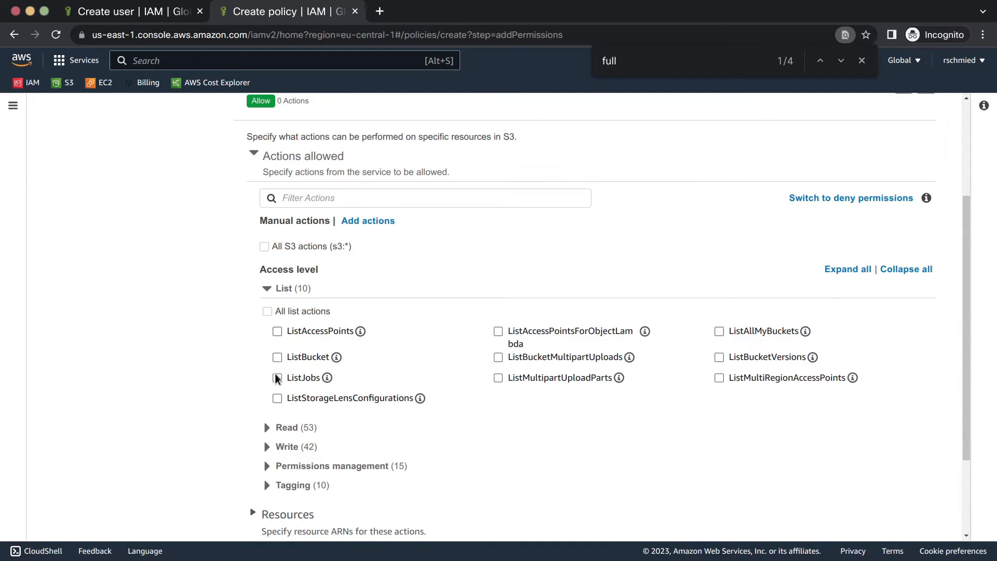
{"action": "left_click", "coordinate": [276, 359]}
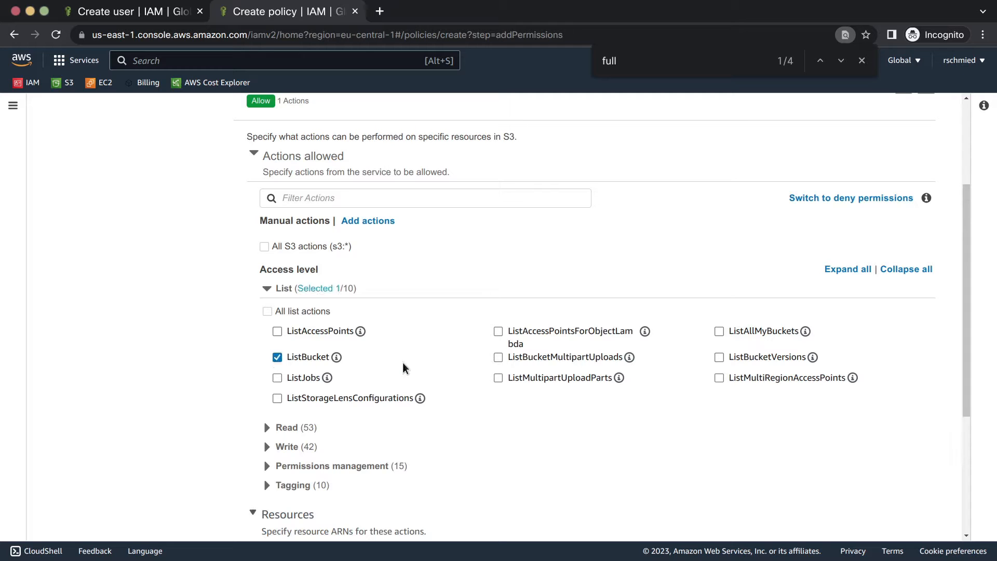
{"action": "scroll", "coordinate": [405, 368], "scroll_direction": "down", "scroll_amount": 3}
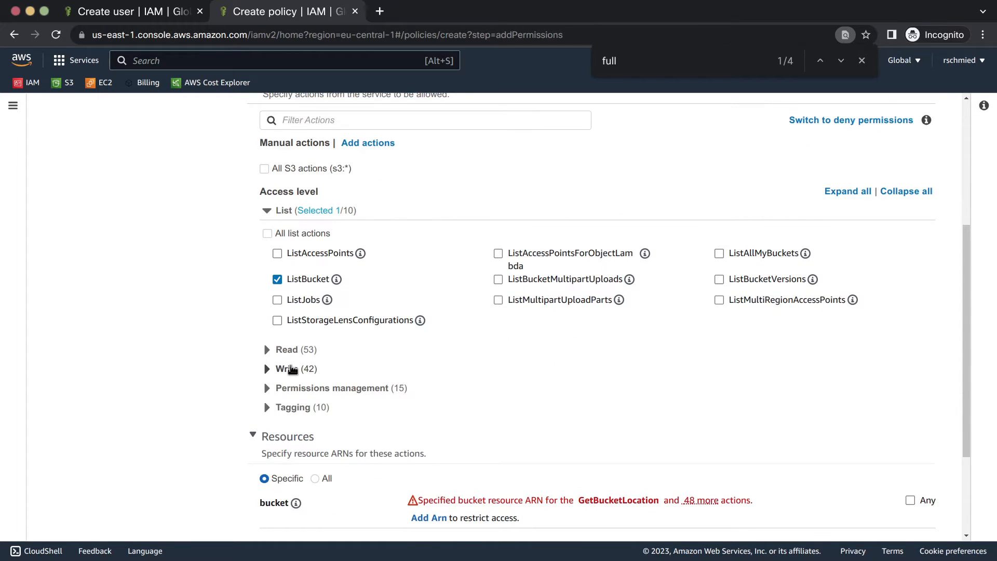
{"action": "left_click", "coordinate": [267, 350]}
{"action": "scroll", "coordinate": [538, 378], "scroll_direction": "down", "scroll_amount": 8}
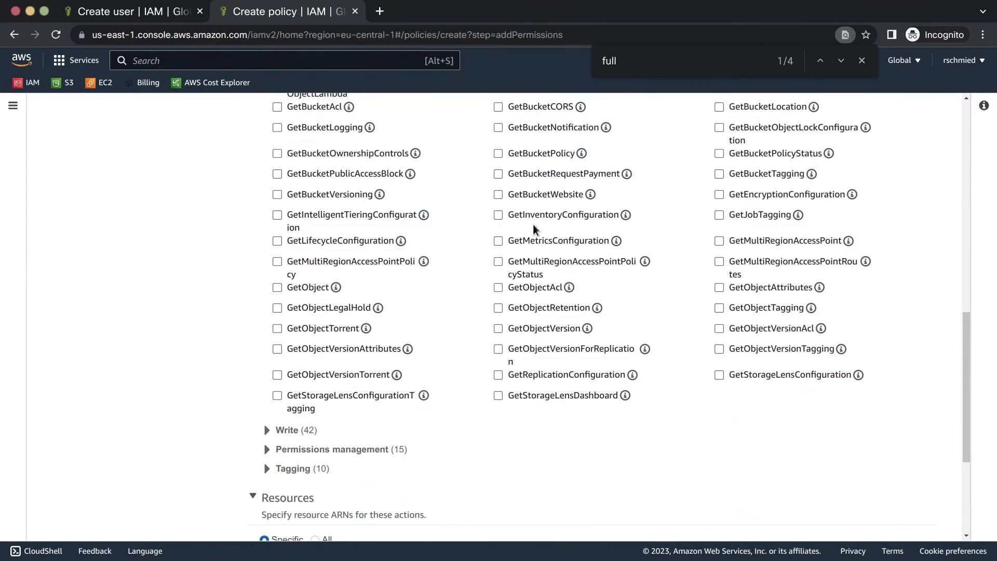
{"action": "scroll", "coordinate": [535, 231], "scroll_direction": "up", "scroll_amount": 2}
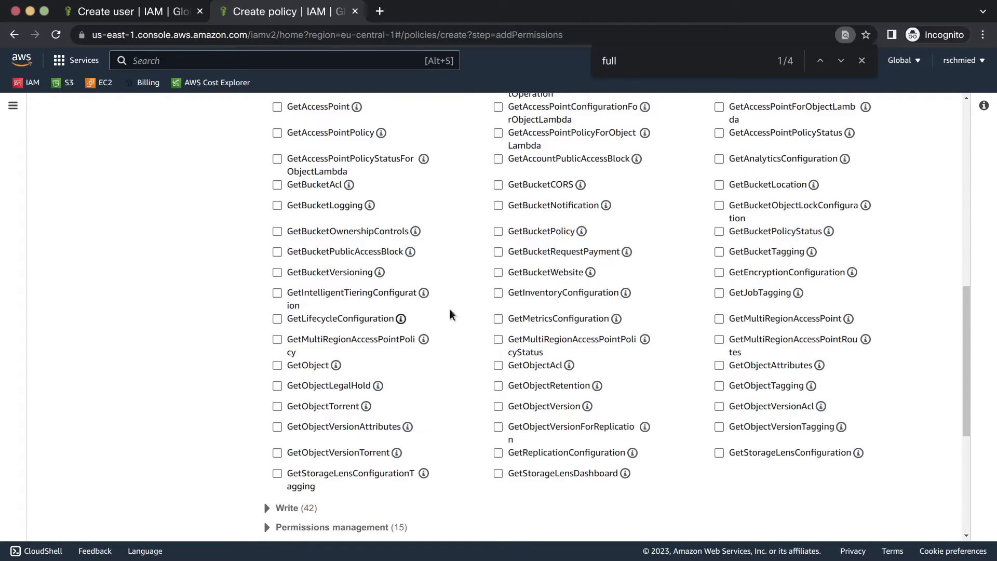
{"action": "left_click", "coordinate": [278, 365]}
Allow the S3 write action PutObject in the policy
{"action": "scroll", "coordinate": [422, 384], "scroll_direction": "down", "scroll_amount": 5}
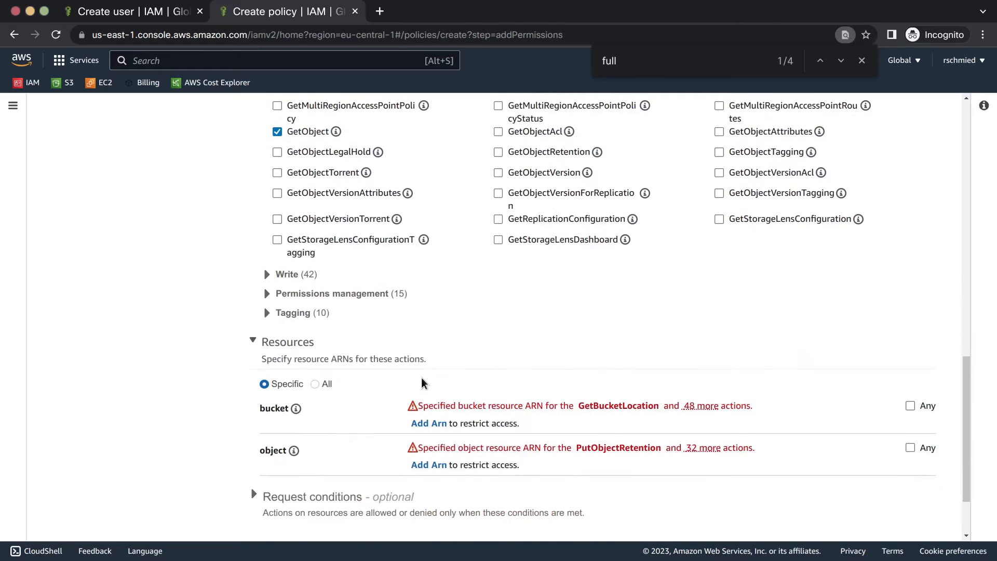
{"action": "left_click", "coordinate": [268, 275]}
{"action": "scroll", "coordinate": [417, 351], "scroll_direction": "down", "scroll_amount": 3}
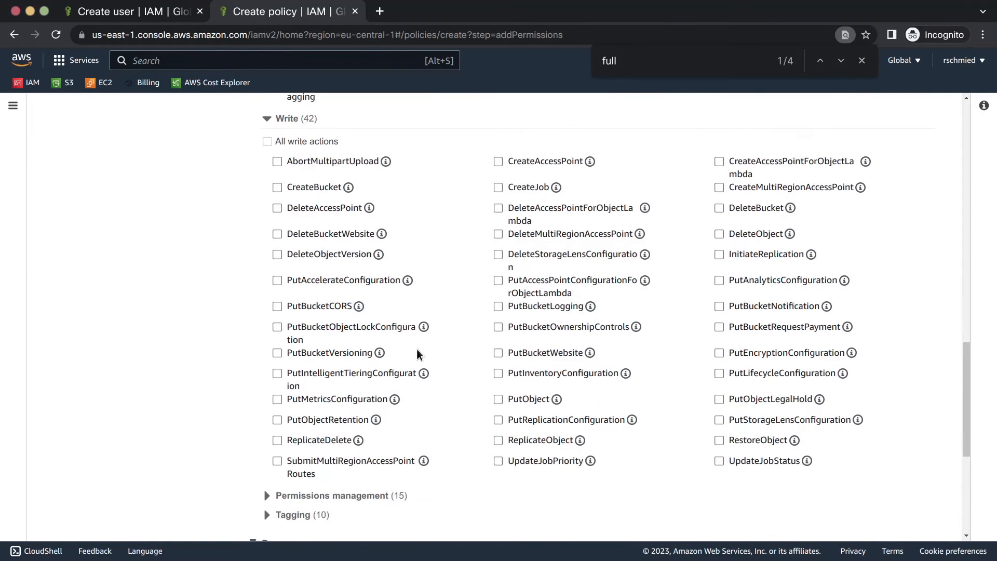
{"action": "left_click", "coordinate": [500, 399]}
Start adding a bucket ARN to the policy's resources and enter mycmlbucket as the resource bucket name
{"action": "scroll", "coordinate": [354, 314], "scroll_direction": "down", "scroll_amount": 3}
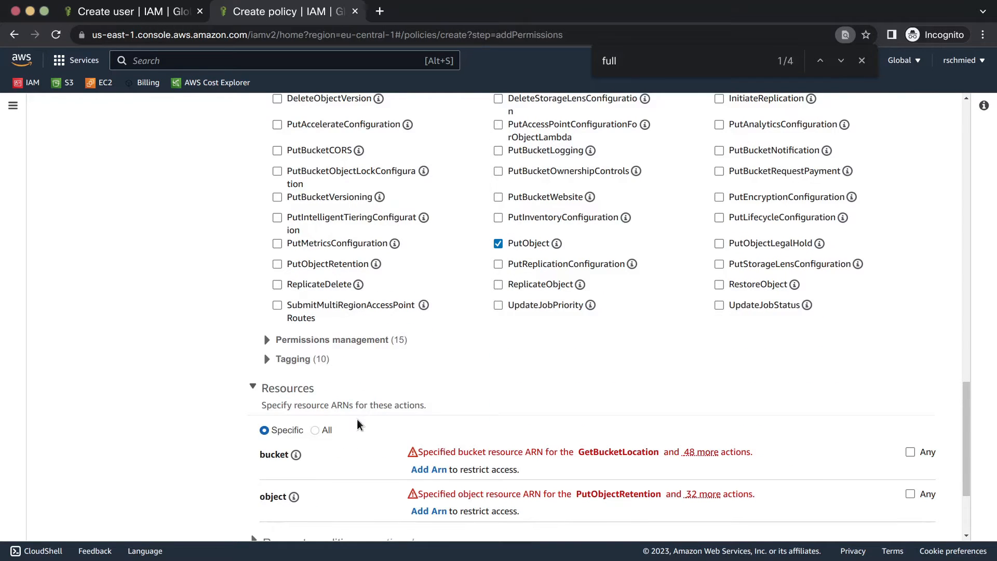
{"action": "scroll", "coordinate": [359, 425], "scroll_direction": "down", "scroll_amount": 2}
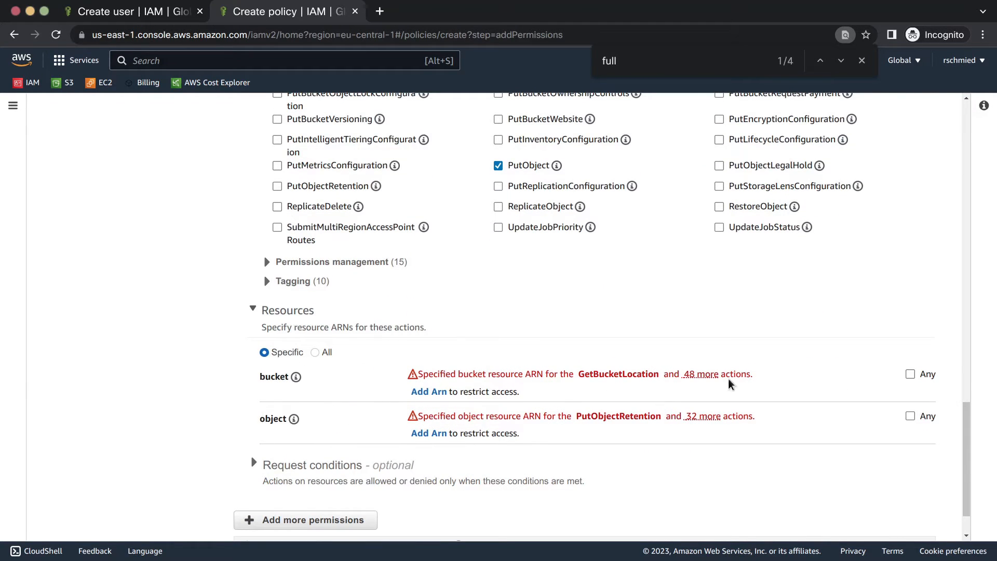
{"action": "left_click", "coordinate": [434, 392]}
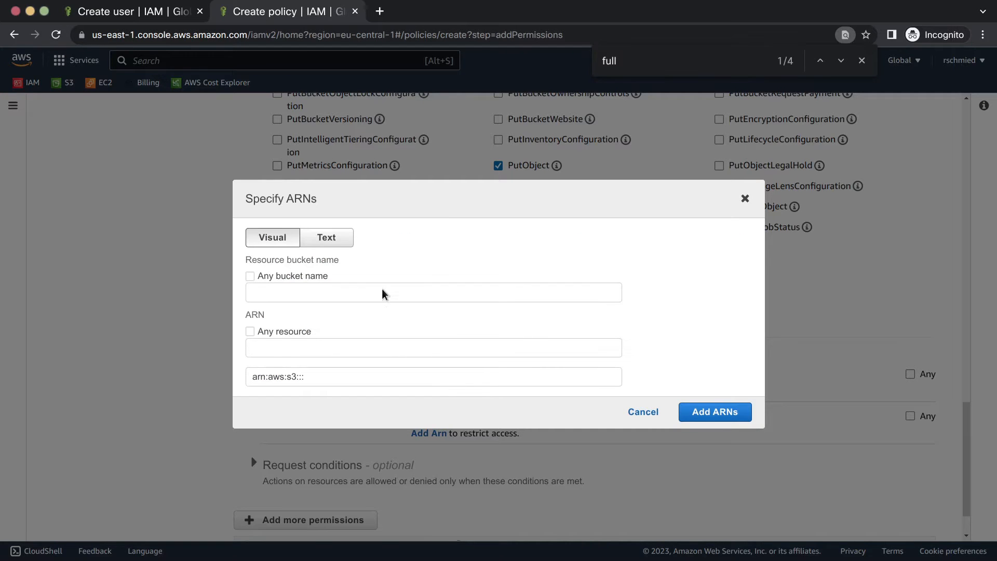
{"action": "left_click", "coordinate": [294, 293]}
{"action": "type", "text": "m"}
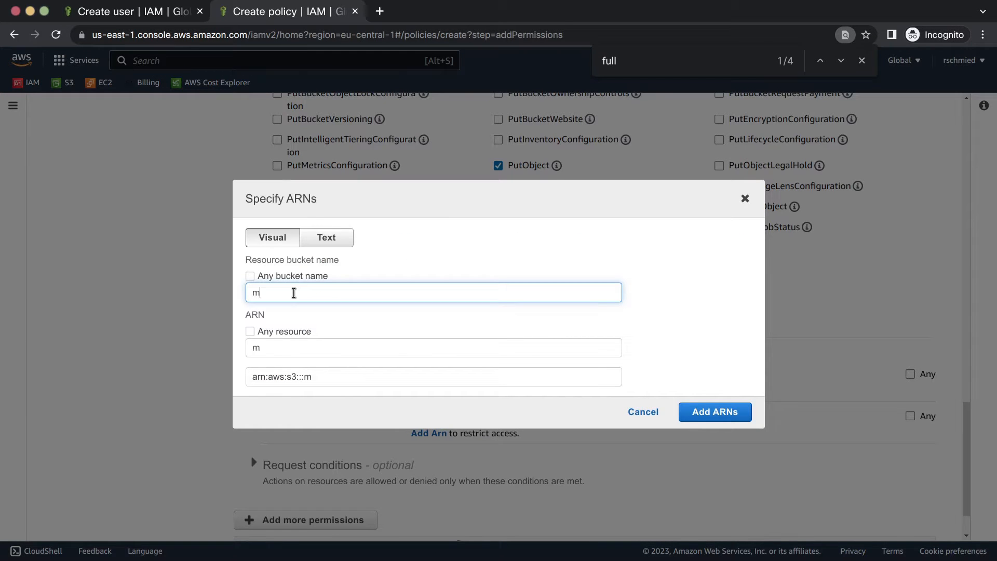
{"action": "type", "text": "ycmlbucket"}
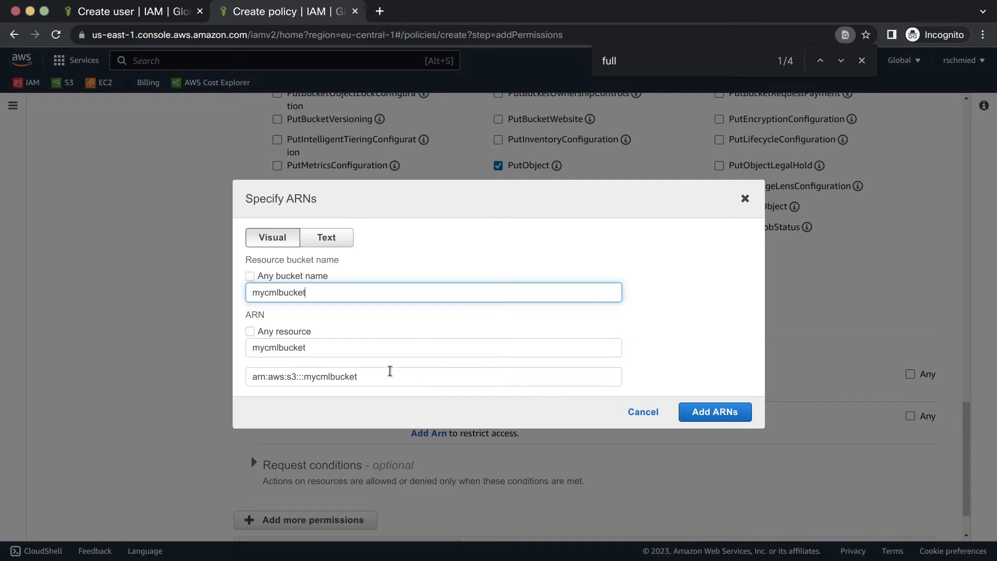
{"action": "left_click", "coordinate": [269, 331]}
{"action": "left_click", "coordinate": [270, 332]}
{"action": "left_click", "coordinate": [270, 333]}
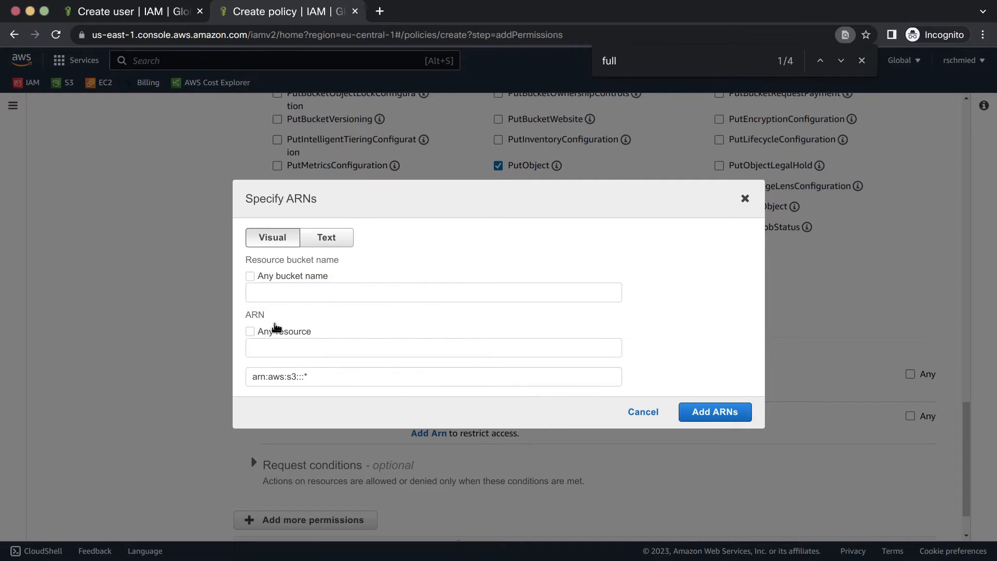
Add the bucket ARN for mycmlbucket to the policy's resources and start adding an object ARN
{"action": "left_click", "coordinate": [290, 291]}
{"action": "type", "text": "mycmlbucket"}
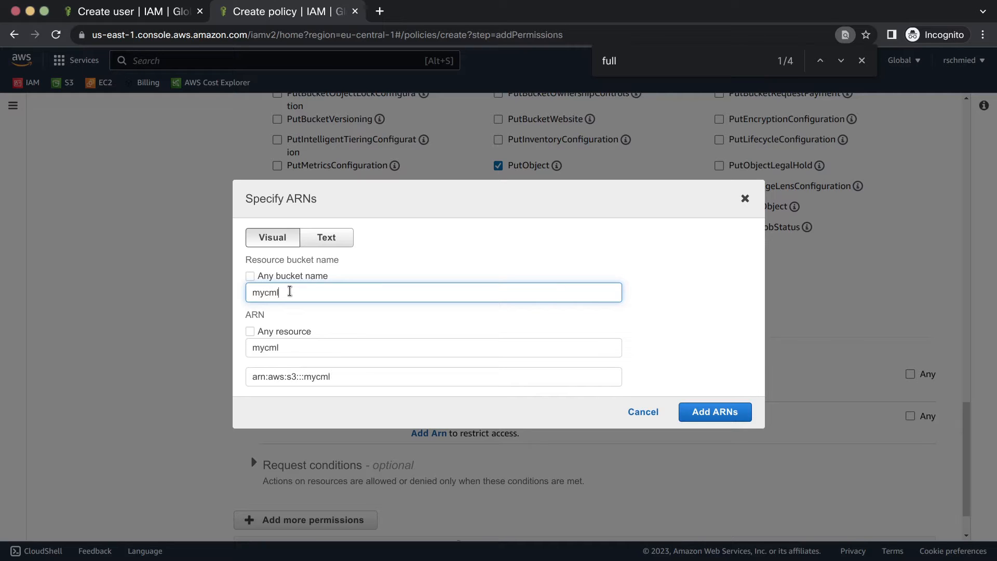
{"action": "left_click", "coordinate": [716, 412]}
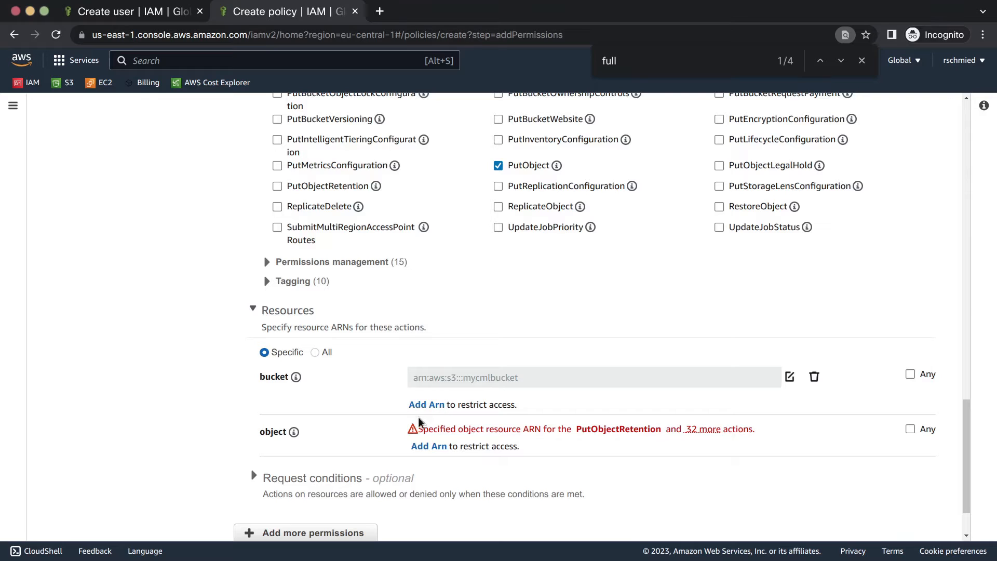
{"action": "left_click", "coordinate": [423, 445]}
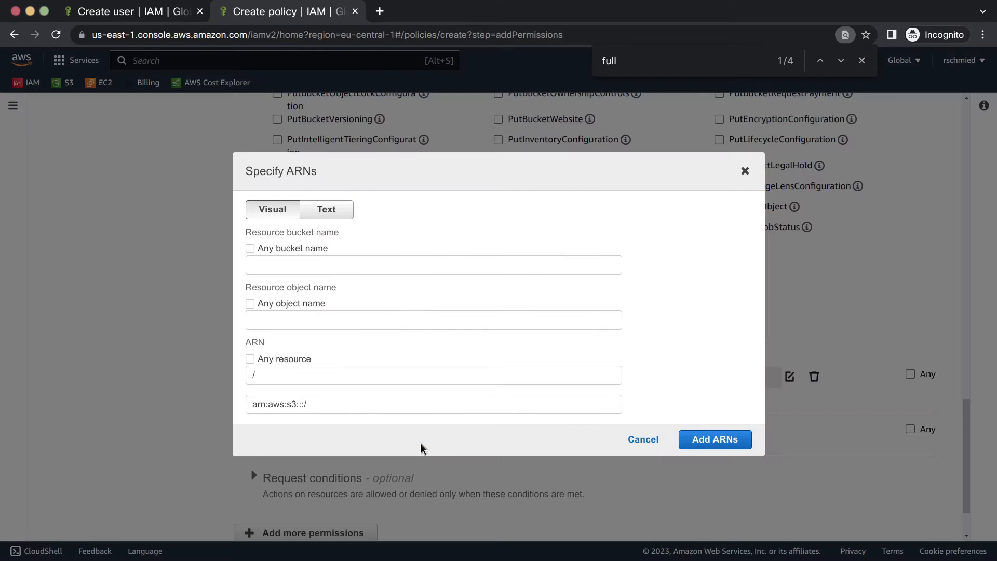
{"action": "left_click", "coordinate": [273, 262]}
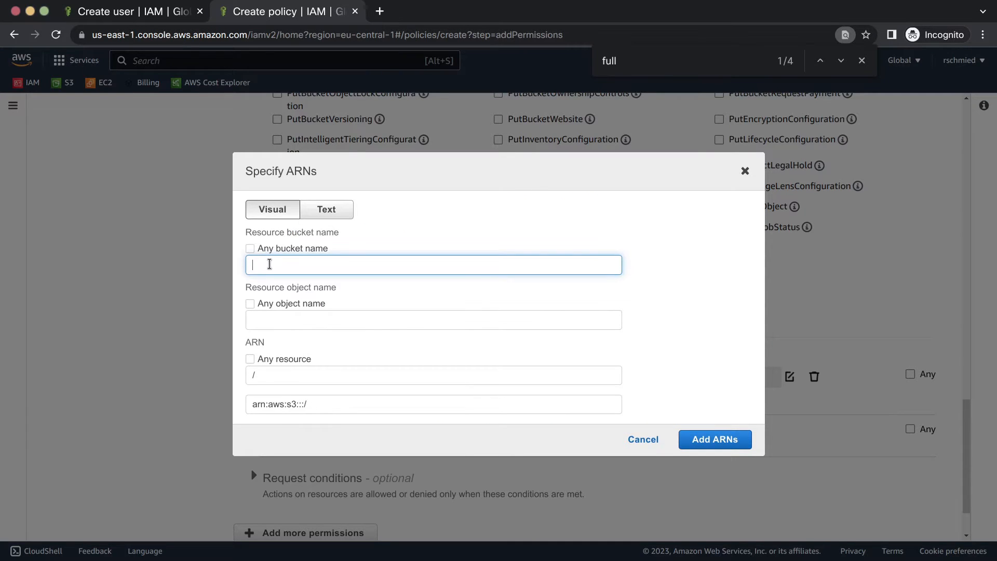
{"action": "type", "text": "mycmlbucket"}
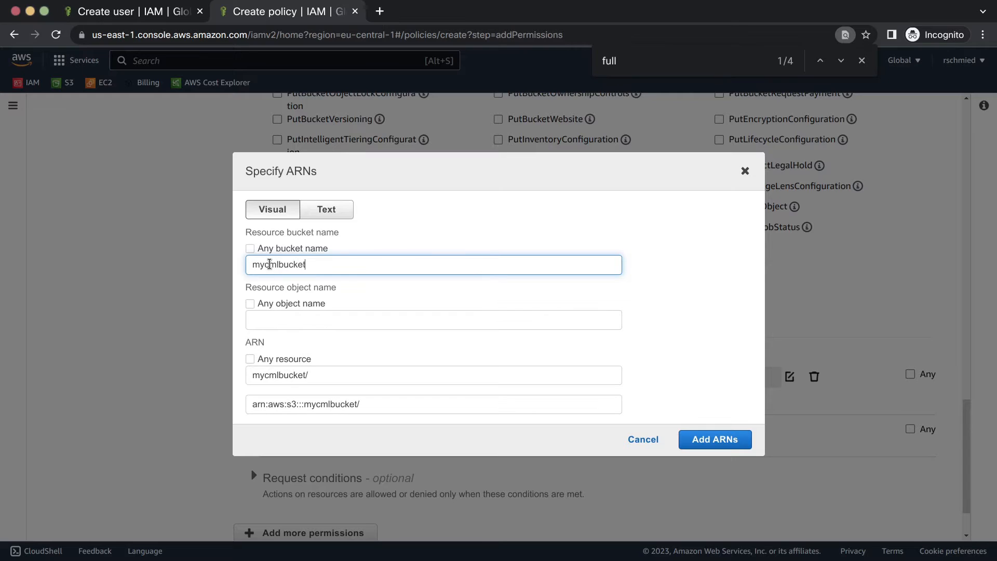
{"action": "left_click", "coordinate": [288, 360]}
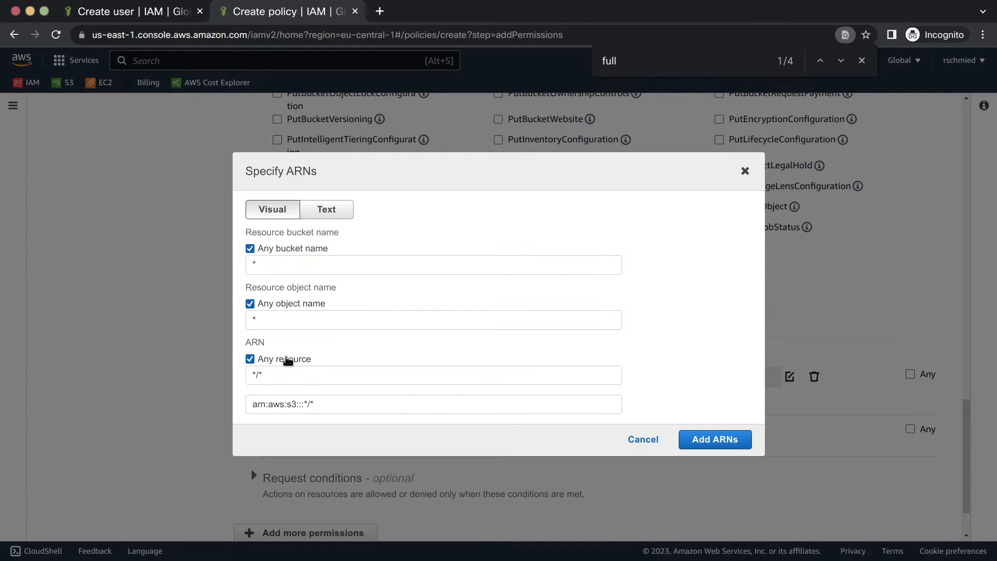
{"action": "left_click", "coordinate": [288, 360]}
Add an object ARN that covers any object name in the bucket mycmlbucket
{"action": "left_click", "coordinate": [277, 263]}
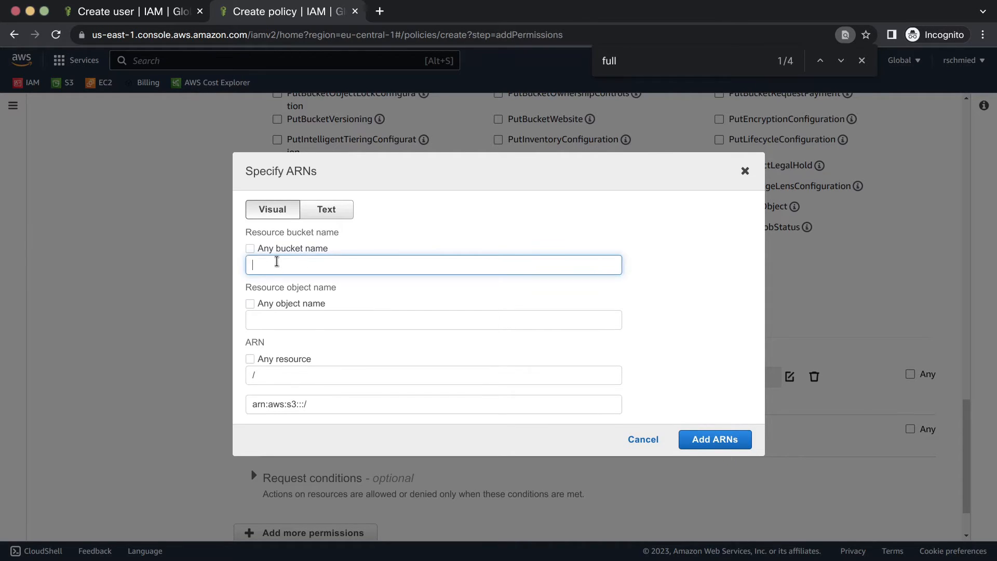
{"action": "type", "text": "mycmlbucket"}
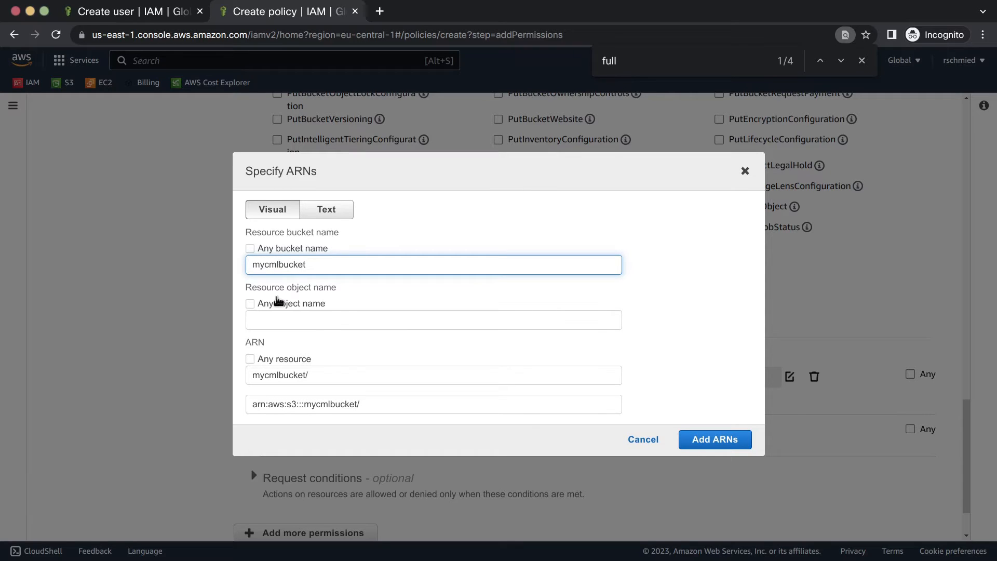
{"action": "left_click", "coordinate": [277, 305]}
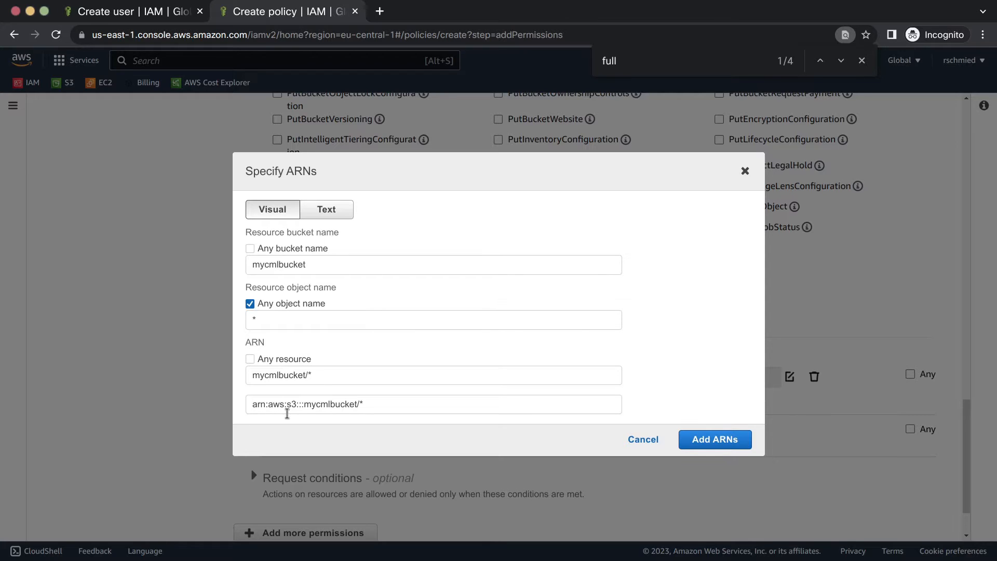
{"action": "left_click", "coordinate": [369, 404]}
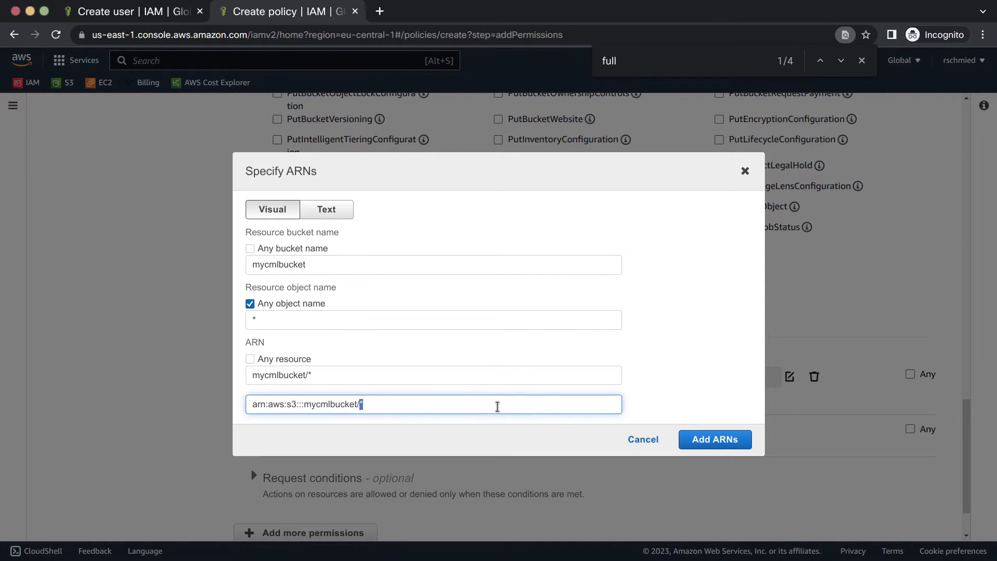
{"action": "left_click", "coordinate": [708, 441]}
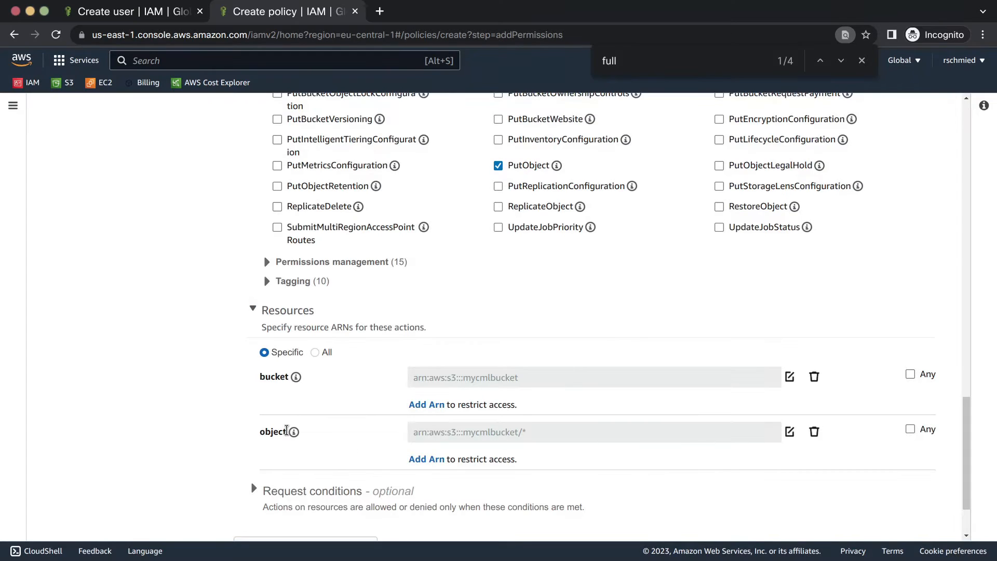
Proceed to the policy review, name the policy cml-s3-access and create it
{"action": "scroll", "coordinate": [701, 404], "scroll_direction": "down", "scroll_amount": 2}
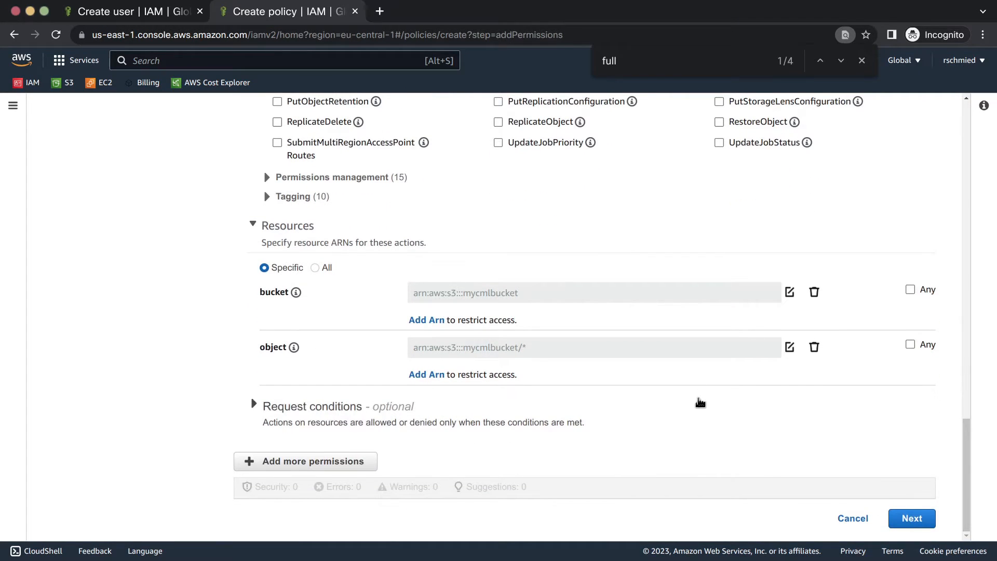
{"action": "left_click", "coordinate": [913, 519]}
{"action": "scroll", "coordinate": [655, 388], "scroll_direction": "down", "scroll_amount": 5}
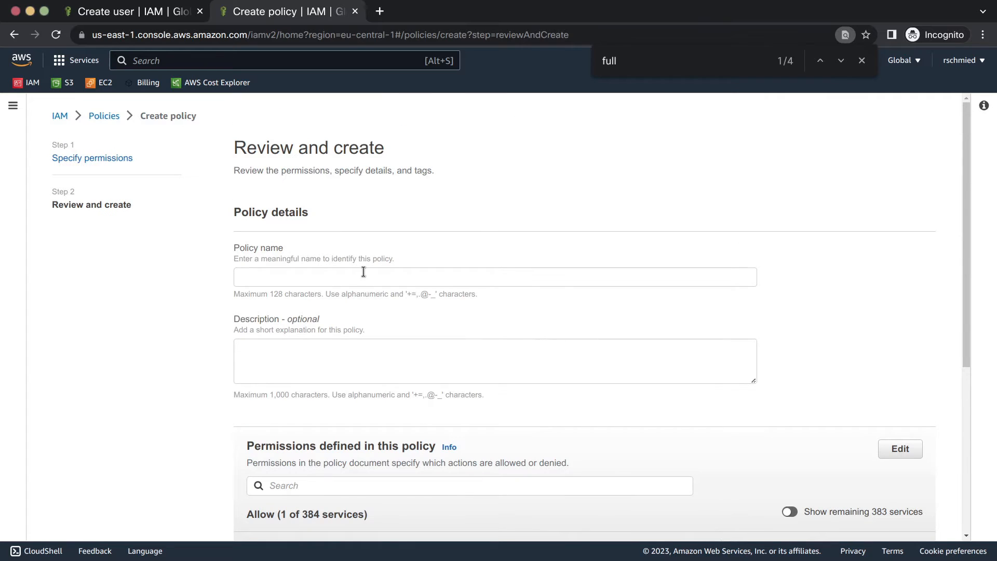
{"action": "left_click", "coordinate": [330, 277]}
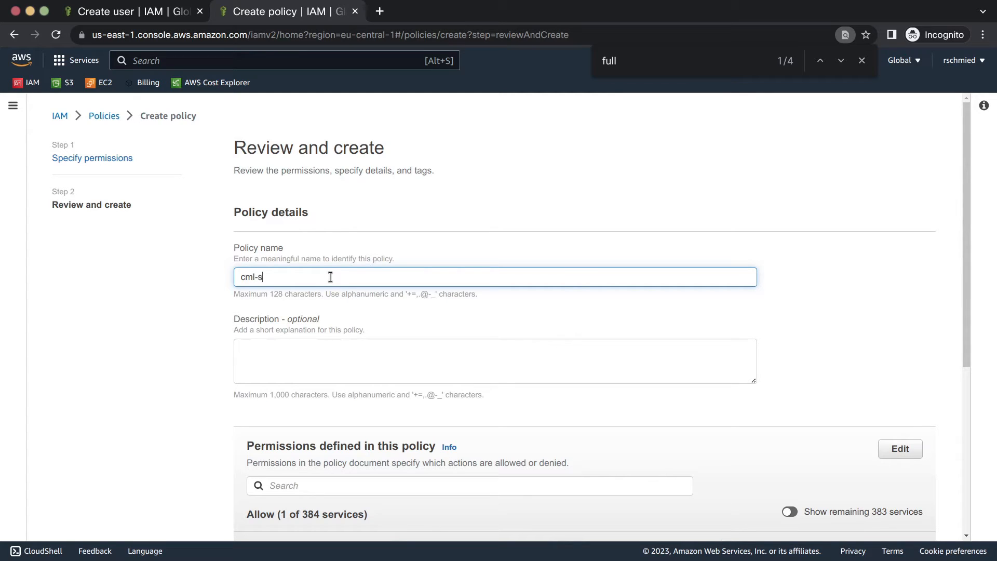
{"action": "type", "text": "cess"}
{"action": "scroll", "coordinate": [693, 430], "scroll_direction": "down", "scroll_amount": 5}
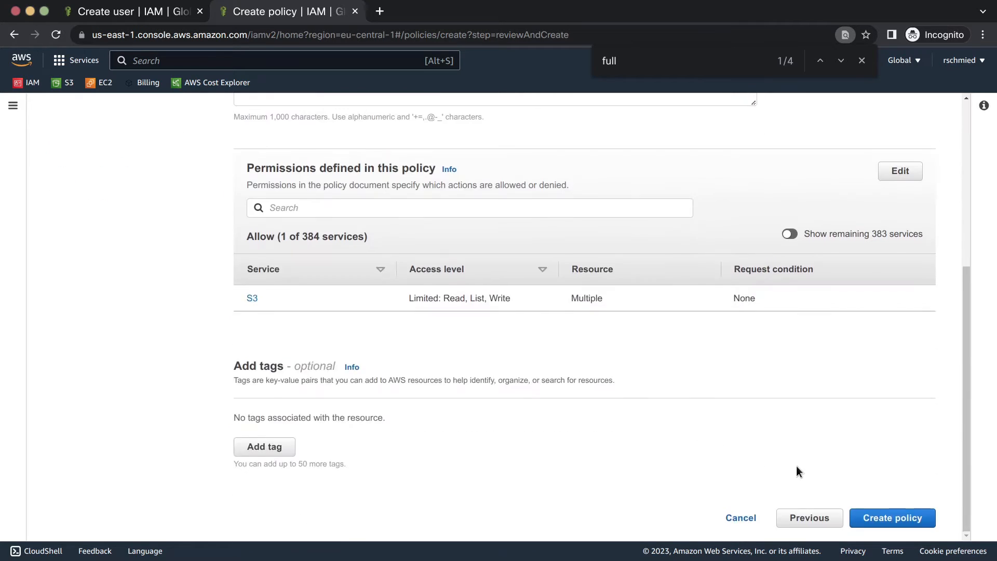
{"action": "left_click", "coordinate": [879, 518]}
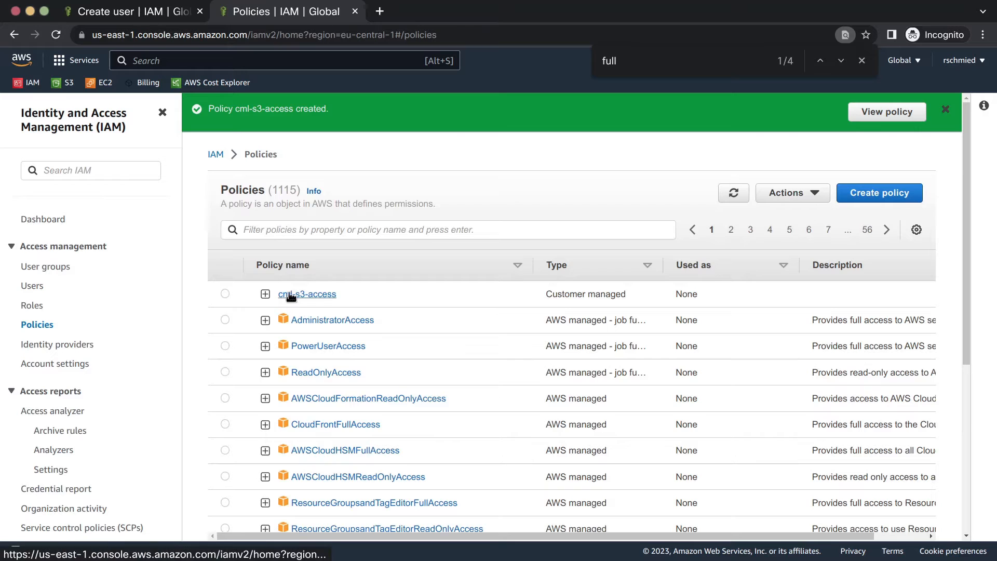
Attach the cml-s3-access policy to the terraform user group's permissions
{"action": "left_click", "coordinate": [37, 268]}
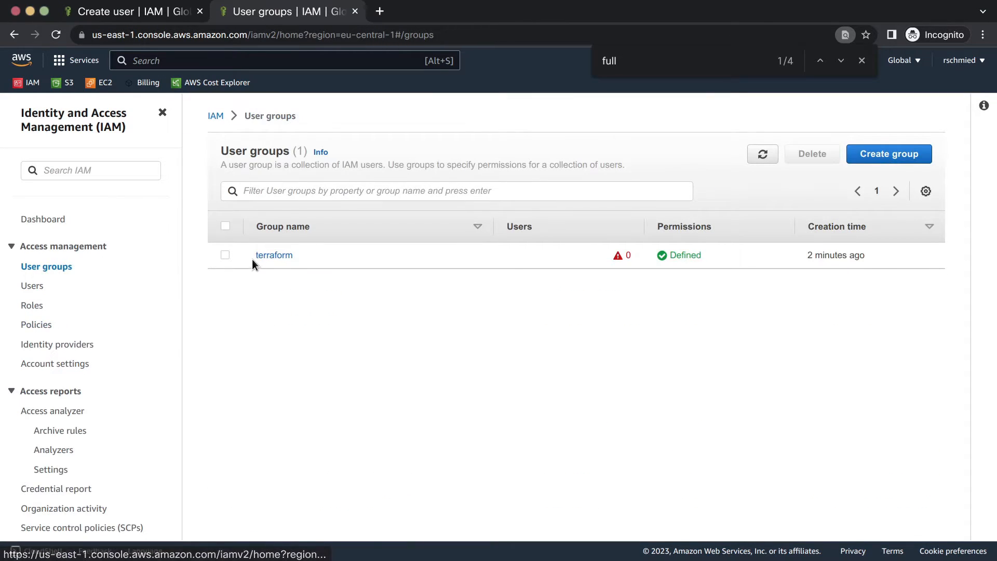
{"action": "left_click", "coordinate": [267, 256]}
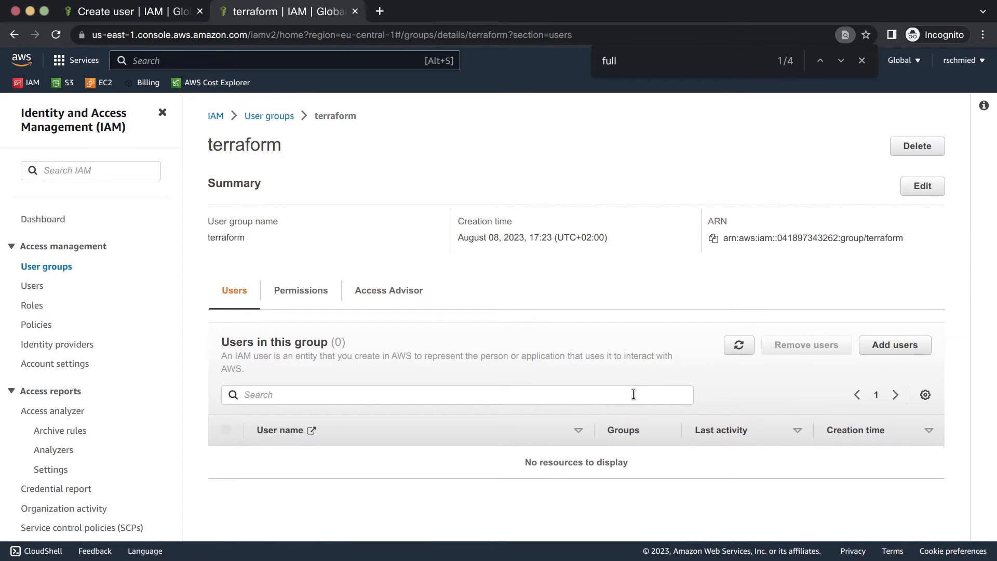
{"action": "left_click", "coordinate": [281, 298]}
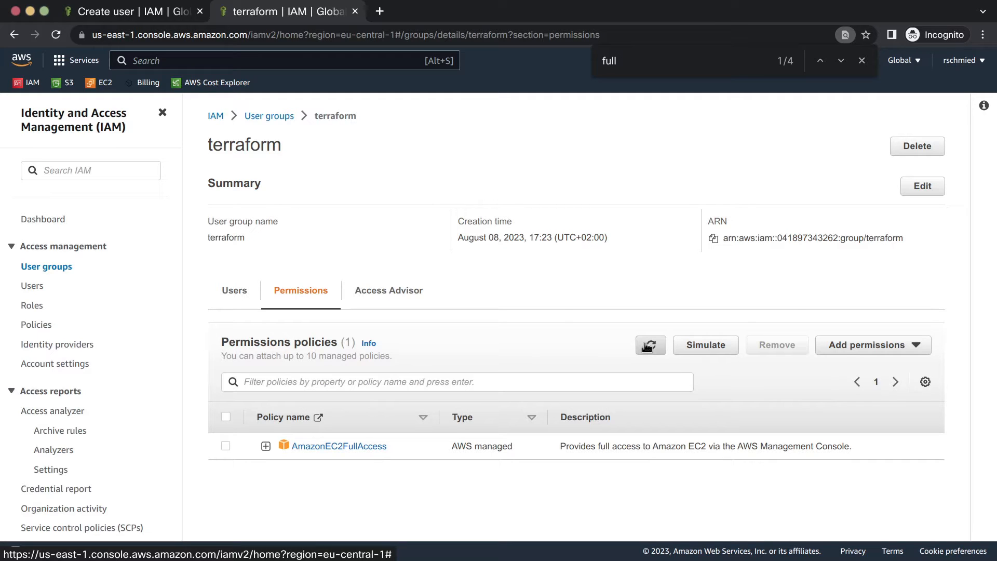
{"action": "left_click", "coordinate": [862, 345]}
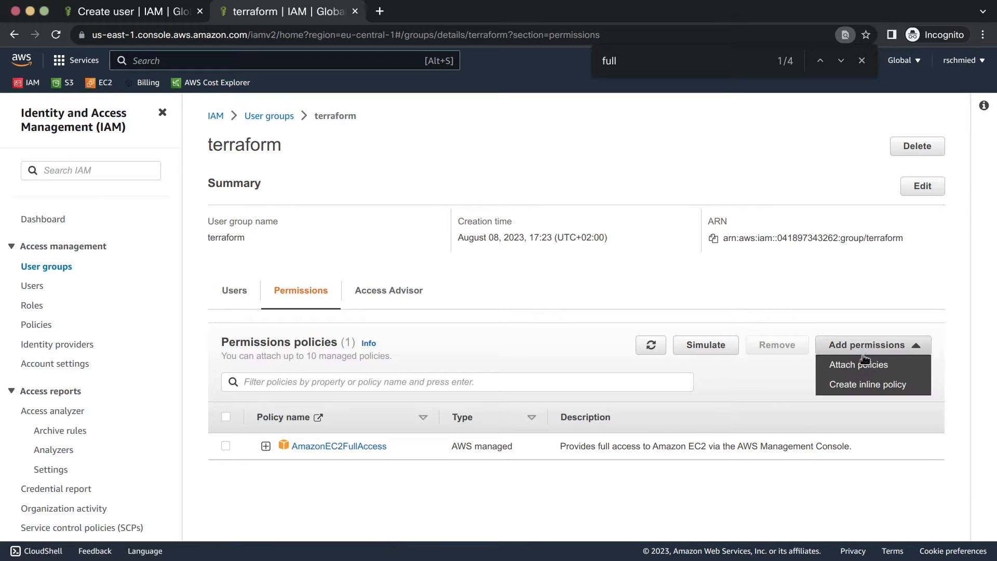
{"action": "left_click", "coordinate": [859, 372]}
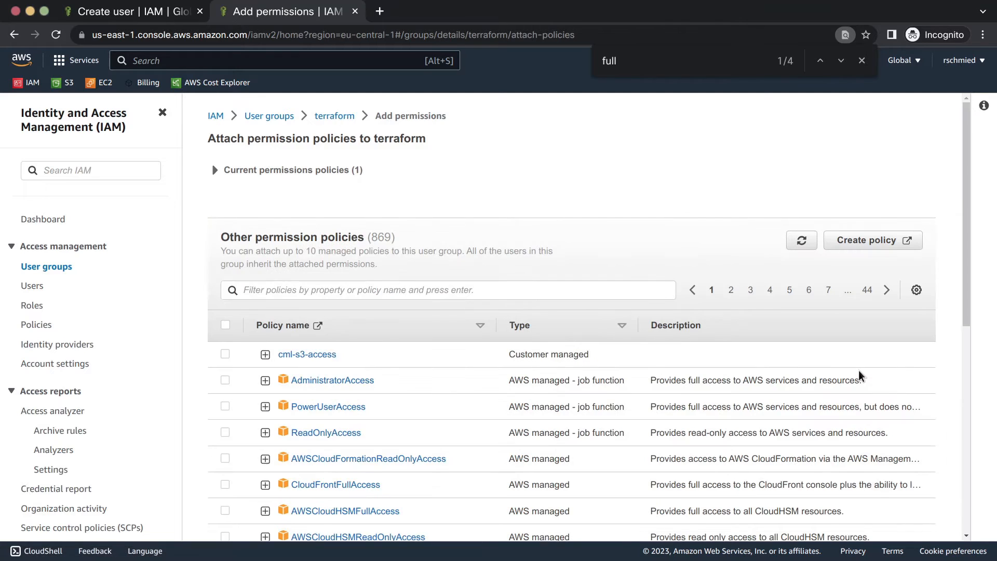
{"action": "left_click", "coordinate": [225, 354]}
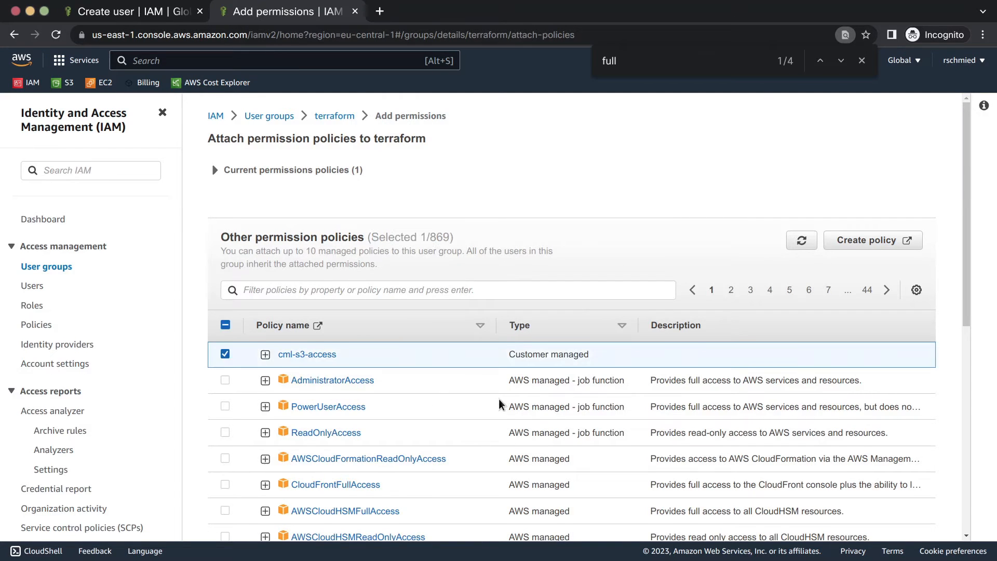
{"action": "scroll", "coordinate": [499, 399], "scroll_direction": "down", "scroll_amount": 8}
{"action": "left_click", "coordinate": [843, 508]}
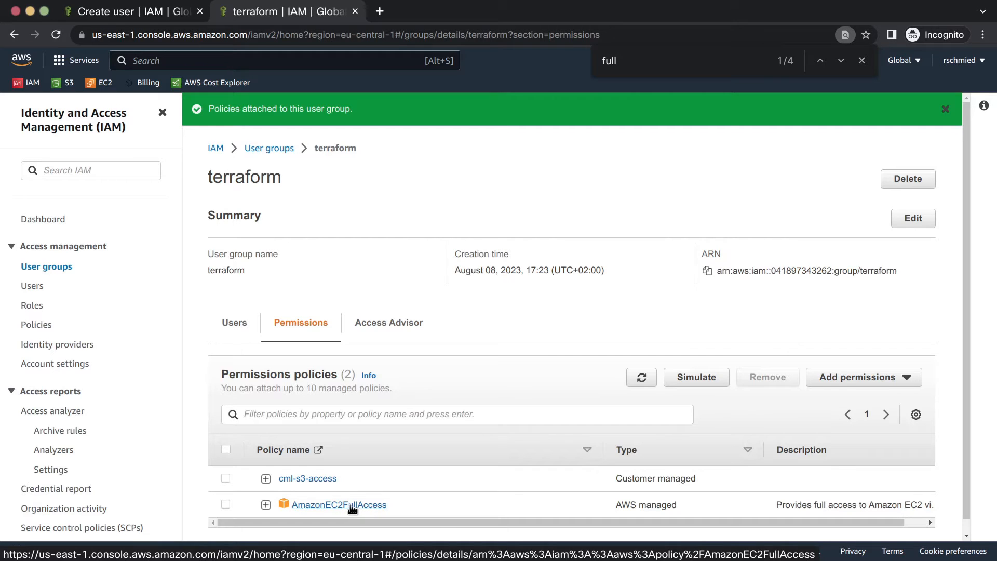
Start a new IAM role for the AWS service entity type with the EC2 use case
{"action": "scroll", "coordinate": [748, 402], "scroll_direction": "down", "scroll_amount": 1}
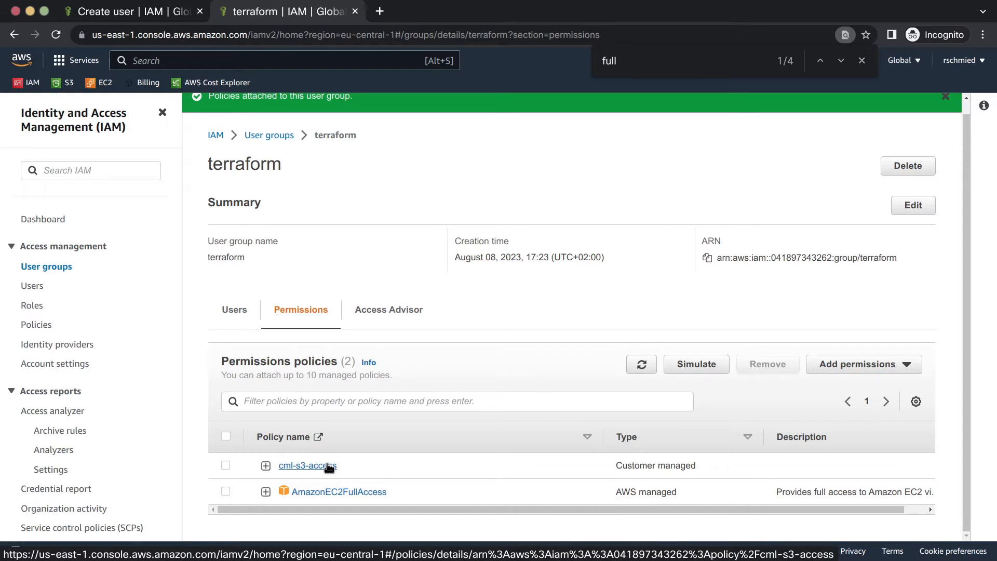
{"action": "left_click", "coordinate": [32, 308]}
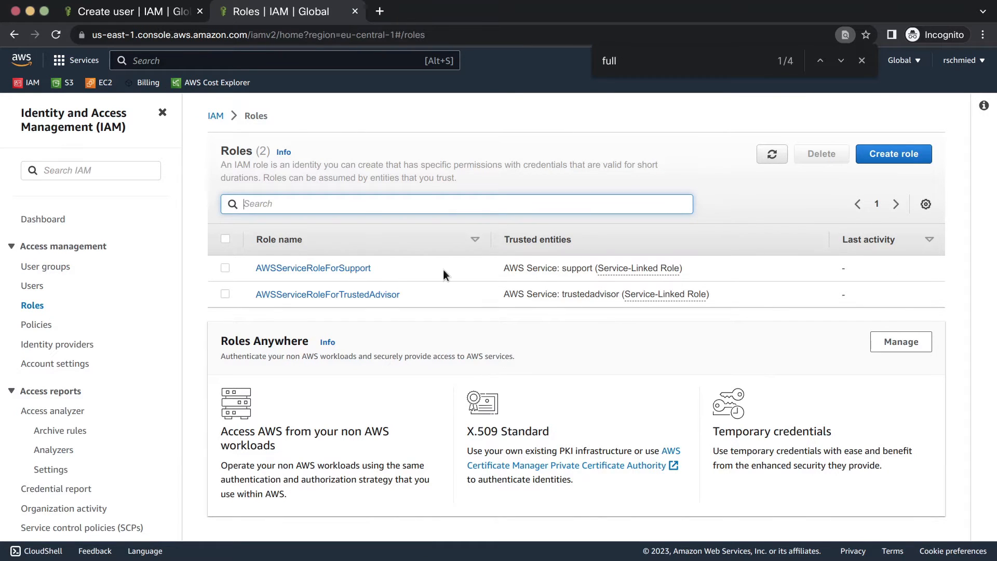
{"action": "left_click", "coordinate": [885, 156]}
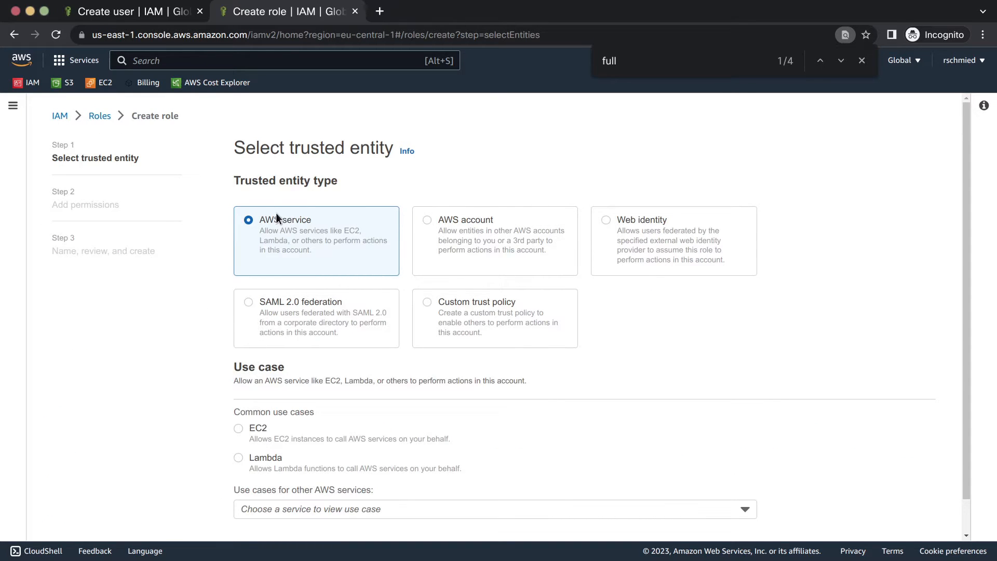
{"action": "left_click", "coordinate": [239, 428]}
{"action": "scroll", "coordinate": [416, 411], "scroll_direction": "down", "scroll_amount": 1}
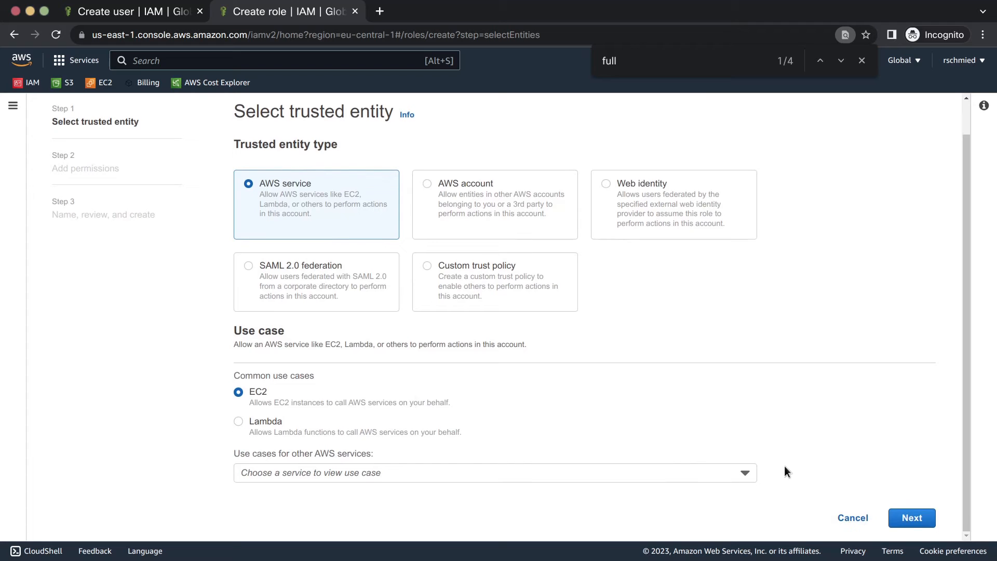
{"action": "left_click", "coordinate": [915, 518]}
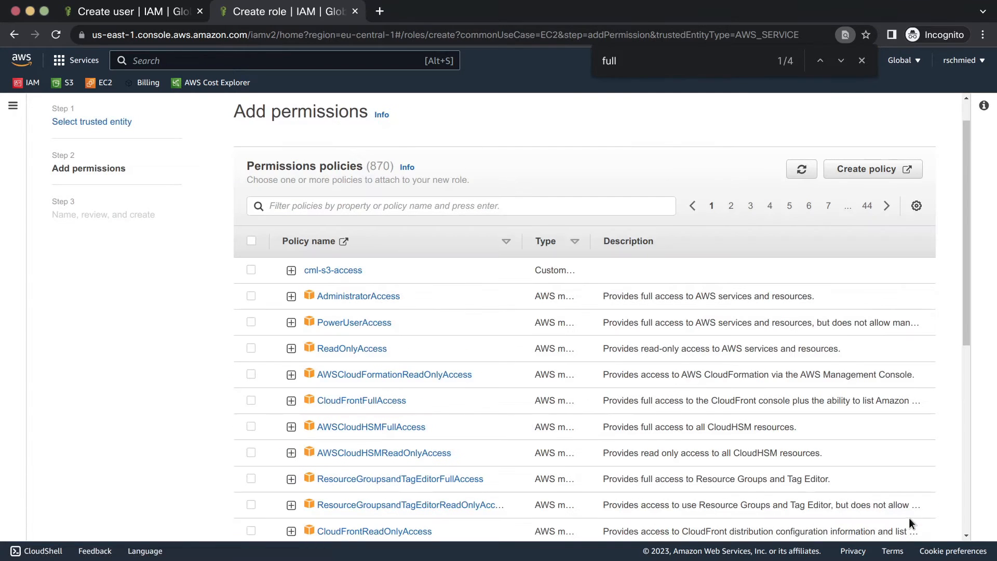
Add the cml-s3-access policy to the new role's permissions and proceed to naming and review
{"action": "left_click", "coordinate": [251, 269]}
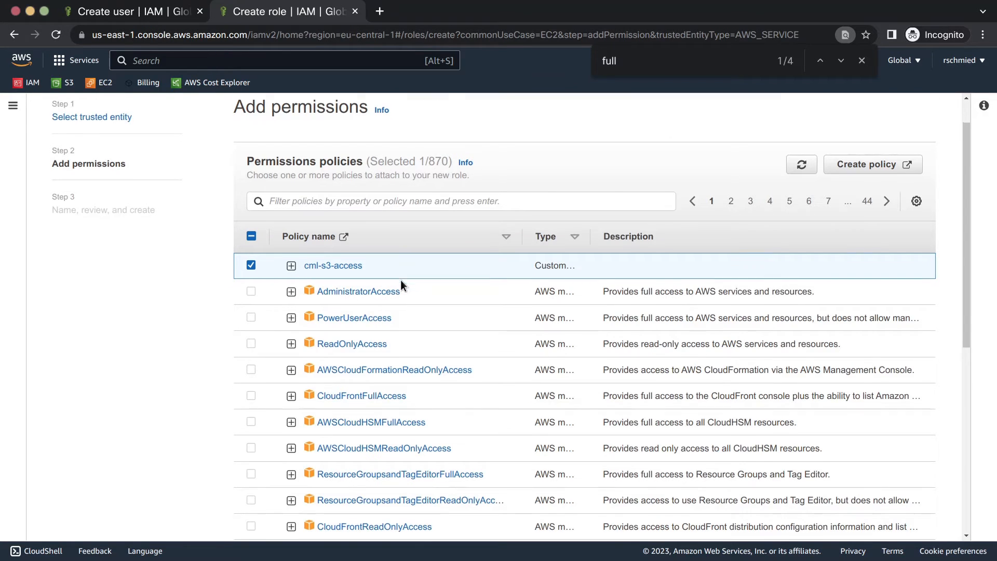
{"action": "scroll", "coordinate": [400, 280], "scroll_direction": "down", "scroll_amount": 7}
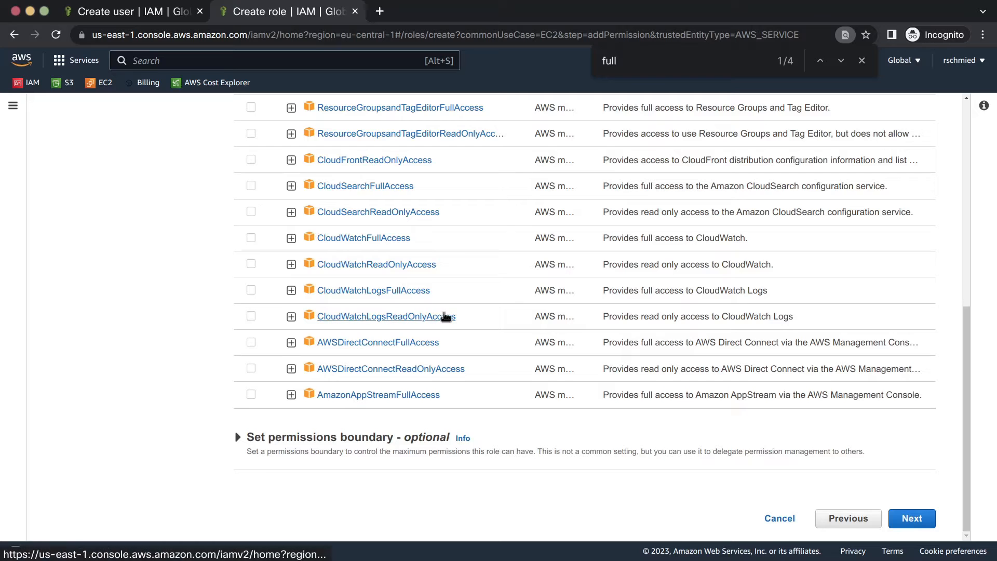
{"action": "left_click", "coordinate": [908, 521]}
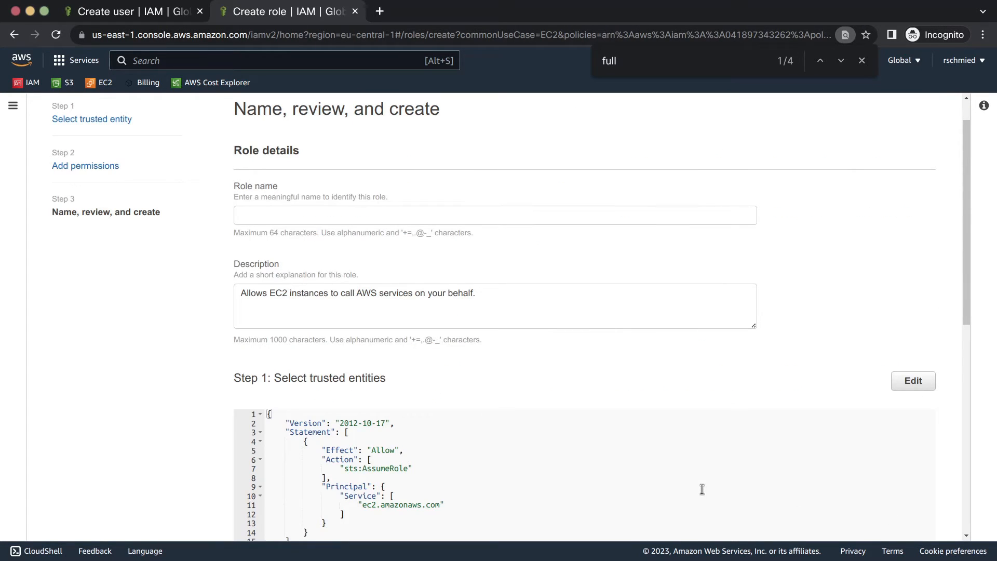
Name the new role s3-access-for-ec2, review its description, trusted entities and permissions, and create it
{"action": "left_click", "coordinate": [269, 215]}
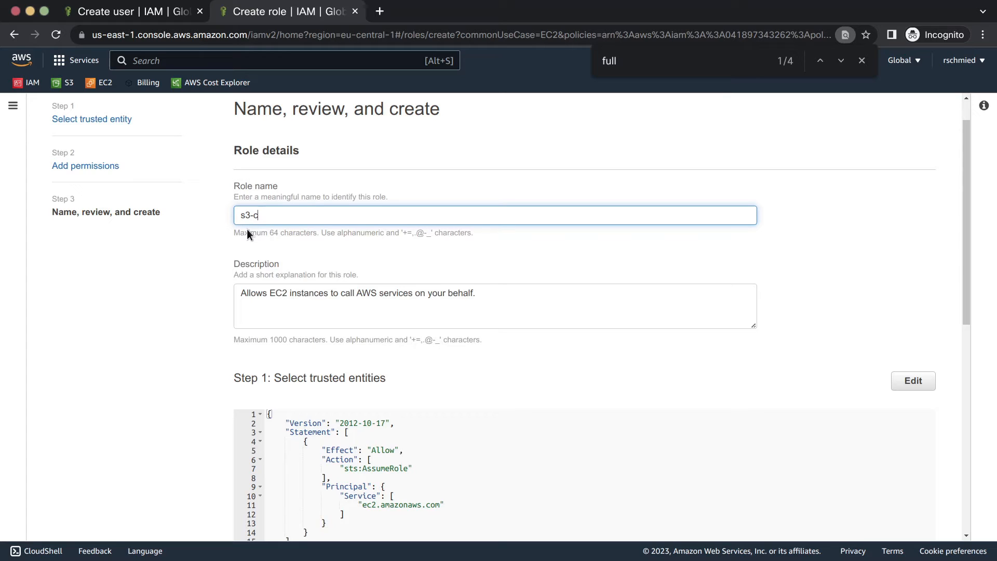
{"action": "type", "text": "s3-access-for-ec2"}
{"action": "scroll", "coordinate": [568, 359], "scroll_direction": "down", "scroll_amount": 5}
{"action": "scroll", "coordinate": [570, 357], "scroll_direction": "down", "scroll_amount": 4}
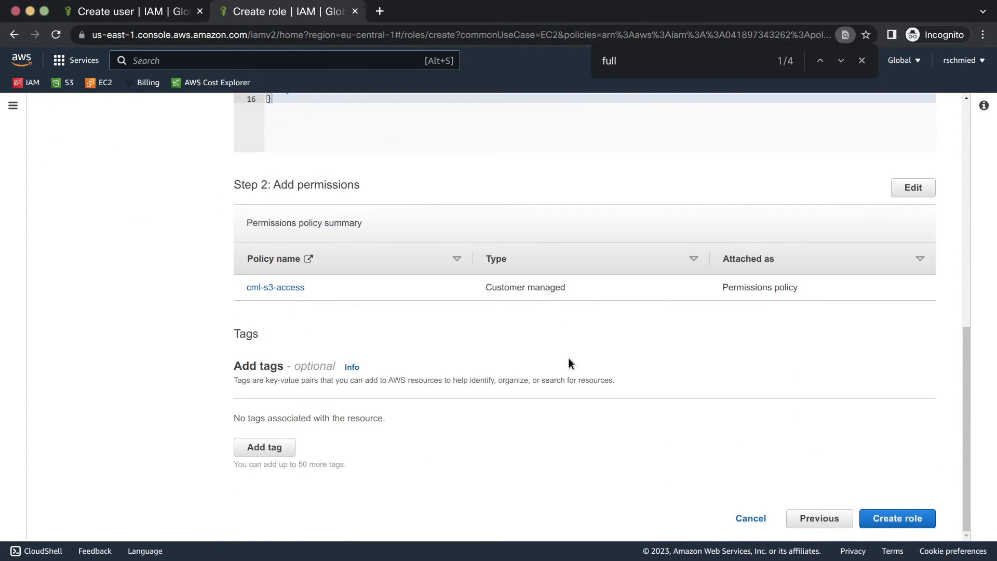
{"action": "scroll", "coordinate": [568, 359], "scroll_direction": "up", "scroll_amount": 6}
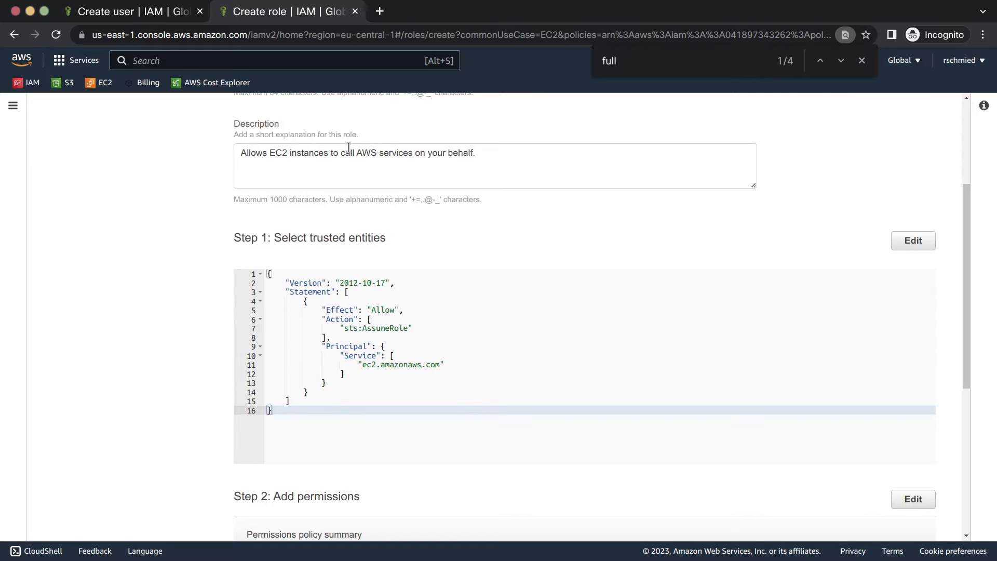
{"action": "left_click_drag", "start_coordinate": [248, 154], "coordinate": [381, 157]}
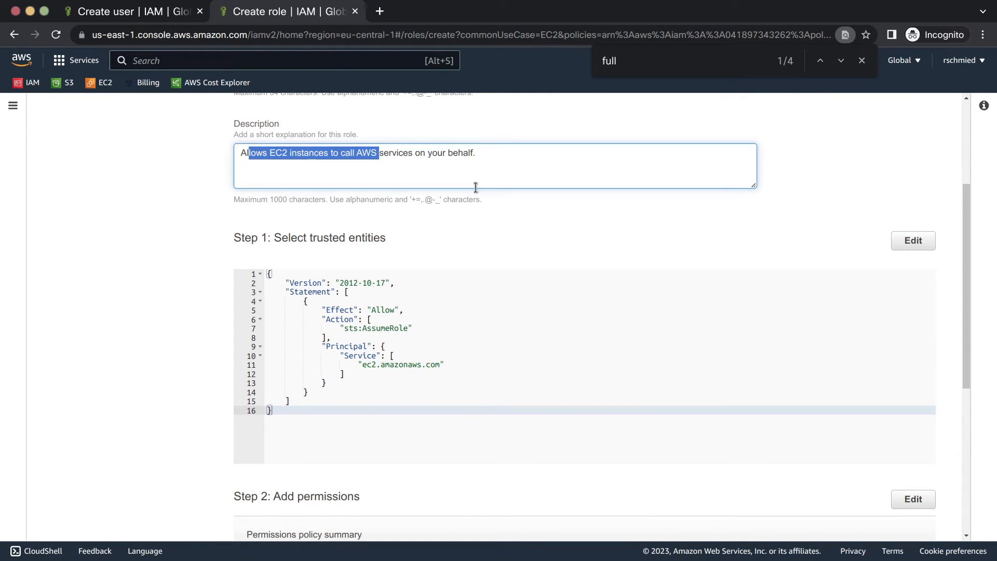
{"action": "scroll", "coordinate": [564, 290], "scroll_direction": "down", "scroll_amount": 6}
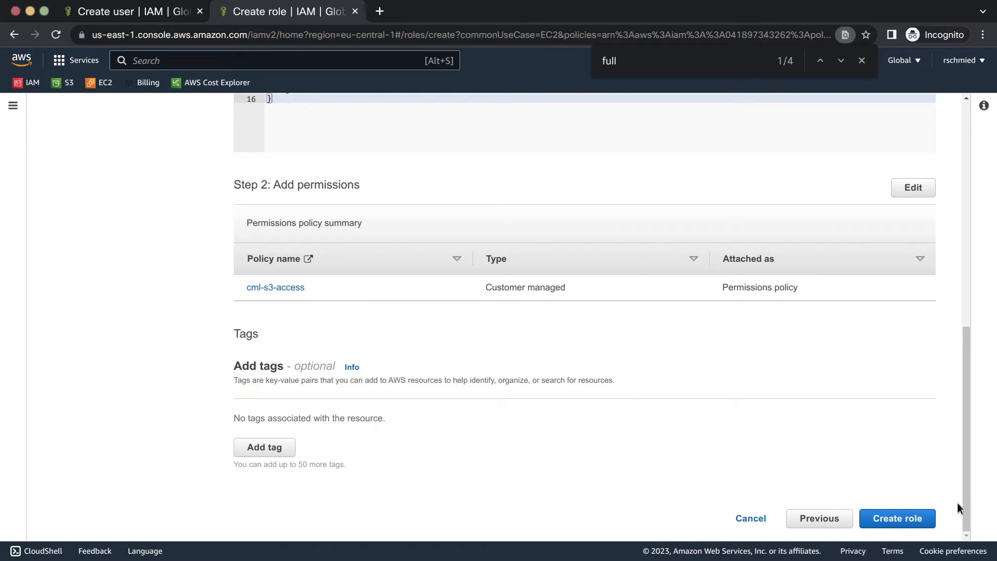
{"action": "left_click", "coordinate": [900, 522]}
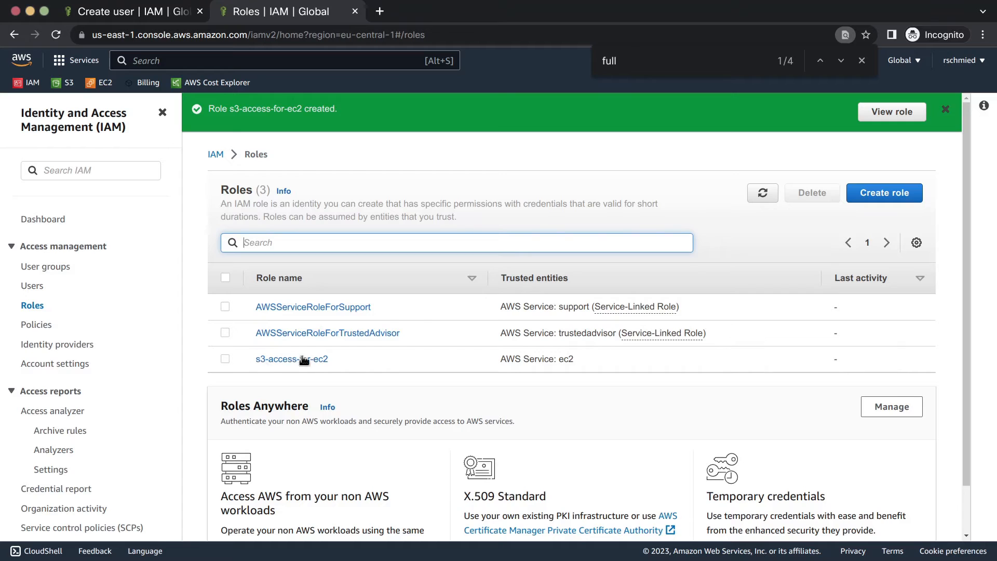
Open the terraform user group's permissions and start creating an inline policy for it
{"action": "left_click", "coordinate": [46, 266]}
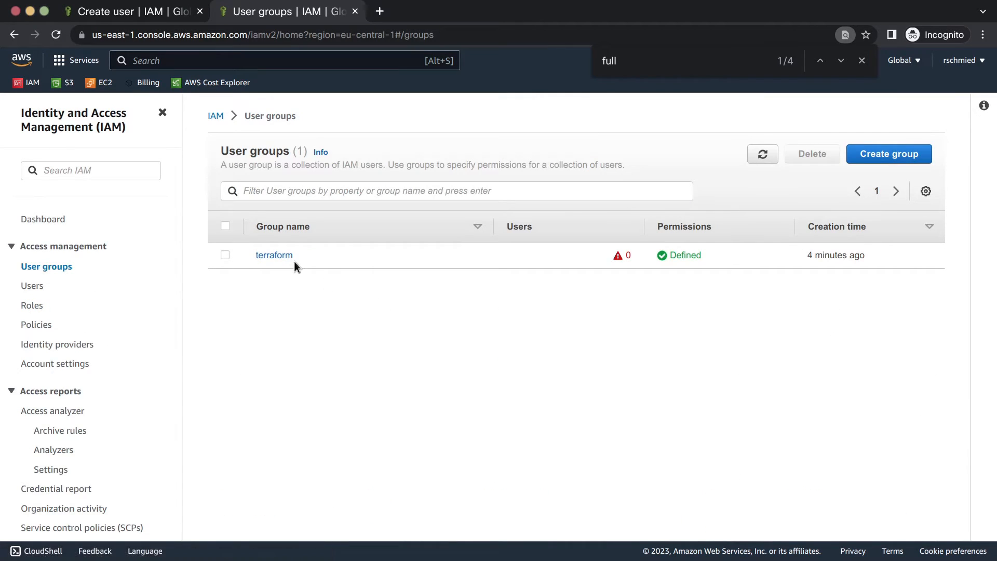
{"action": "left_click", "coordinate": [274, 255]}
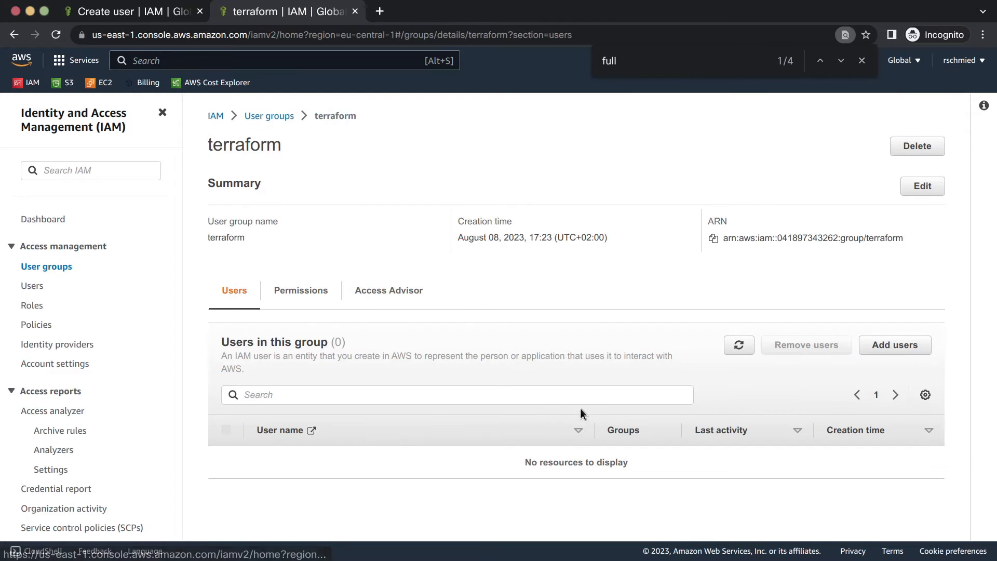
{"action": "left_click", "coordinate": [299, 291]}
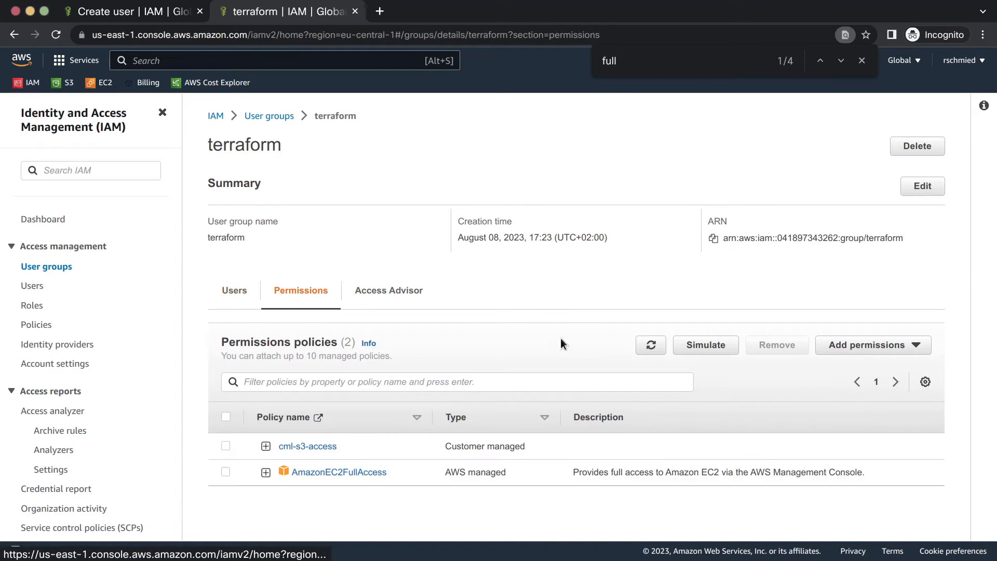
{"action": "left_click", "coordinate": [863, 345]}
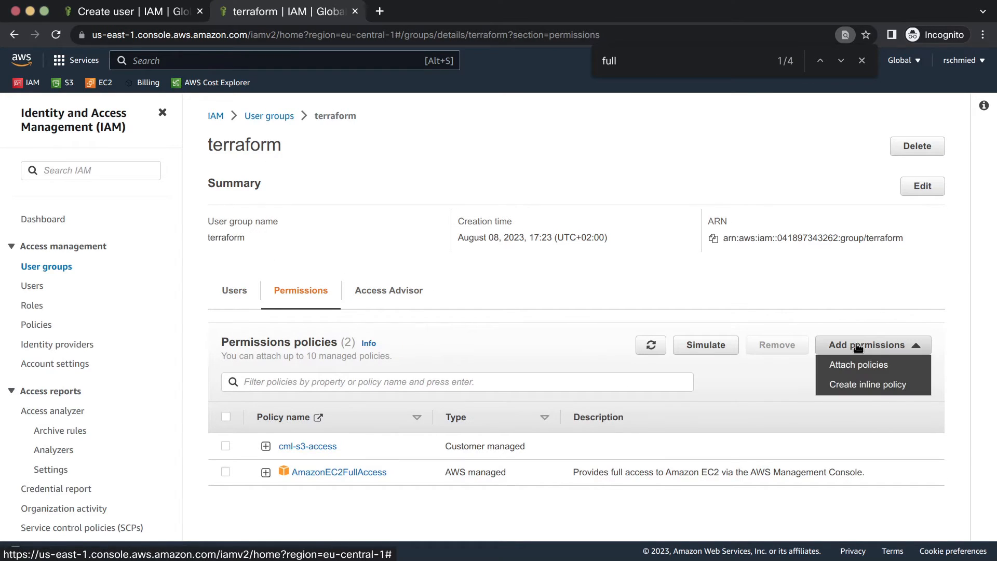
{"action": "left_click", "coordinate": [878, 385]}
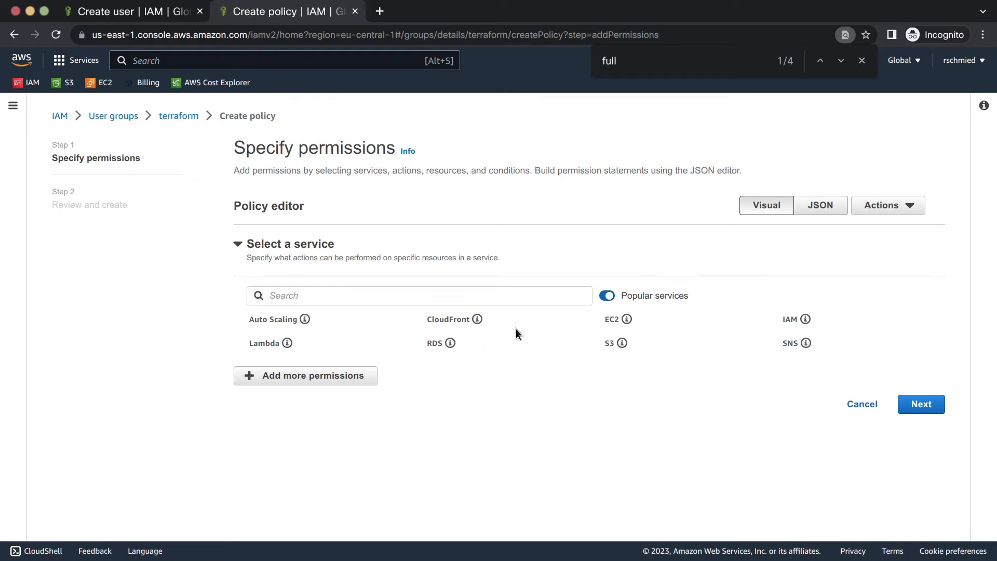
Choose the IAM service for the inline policy and allow the PassRole write action
{"action": "left_click", "coordinate": [806, 320]}
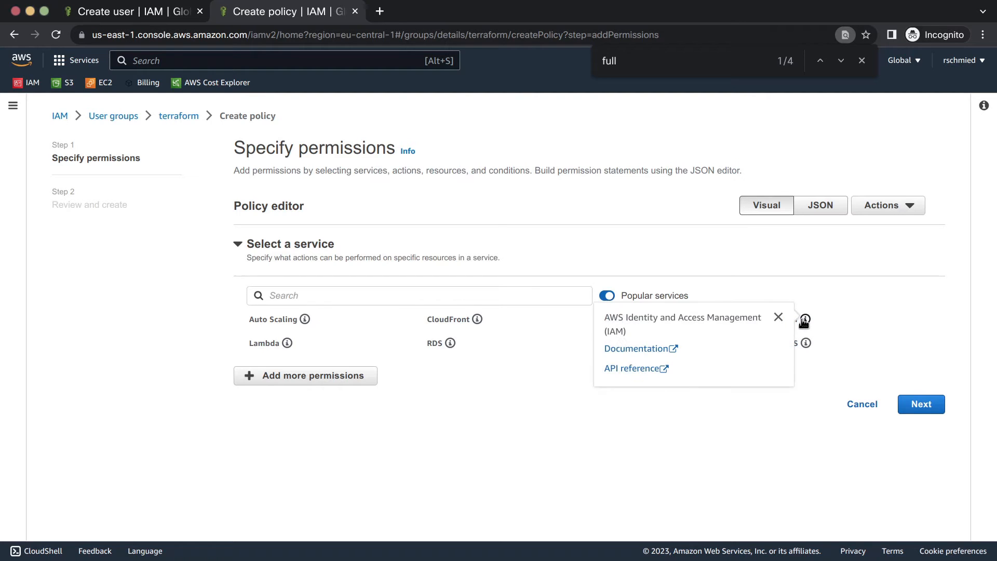
{"action": "left_click", "coordinate": [782, 319]}
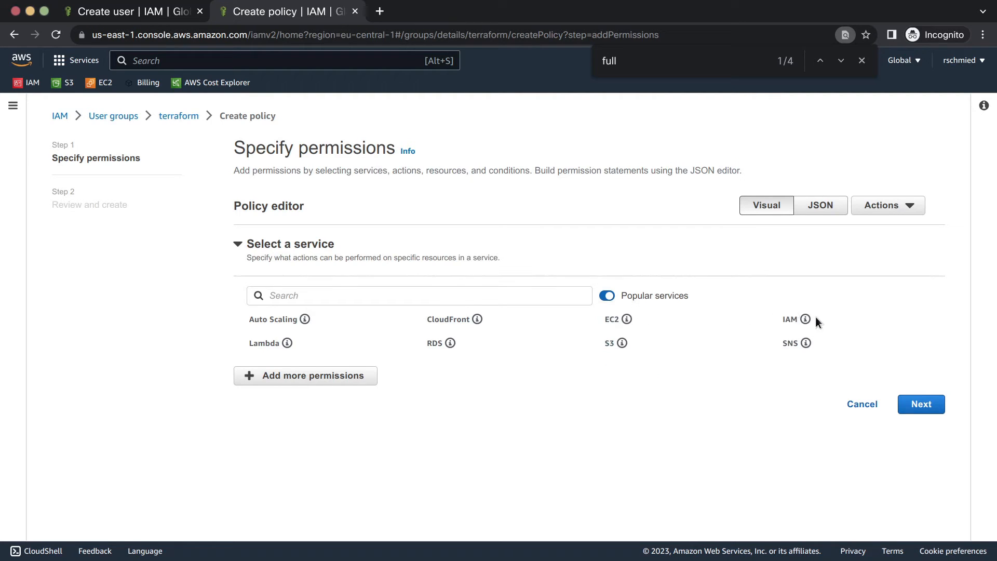
{"action": "left_click", "coordinate": [789, 319]}
{"action": "scroll", "coordinate": [406, 399], "scroll_direction": "down", "scroll_amount": 3}
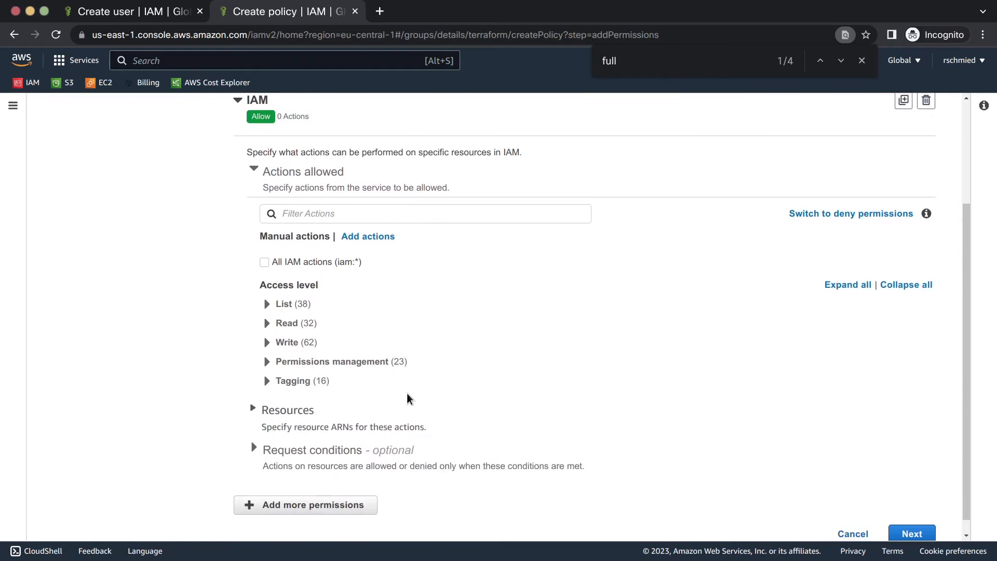
{"action": "left_click", "coordinate": [268, 327]}
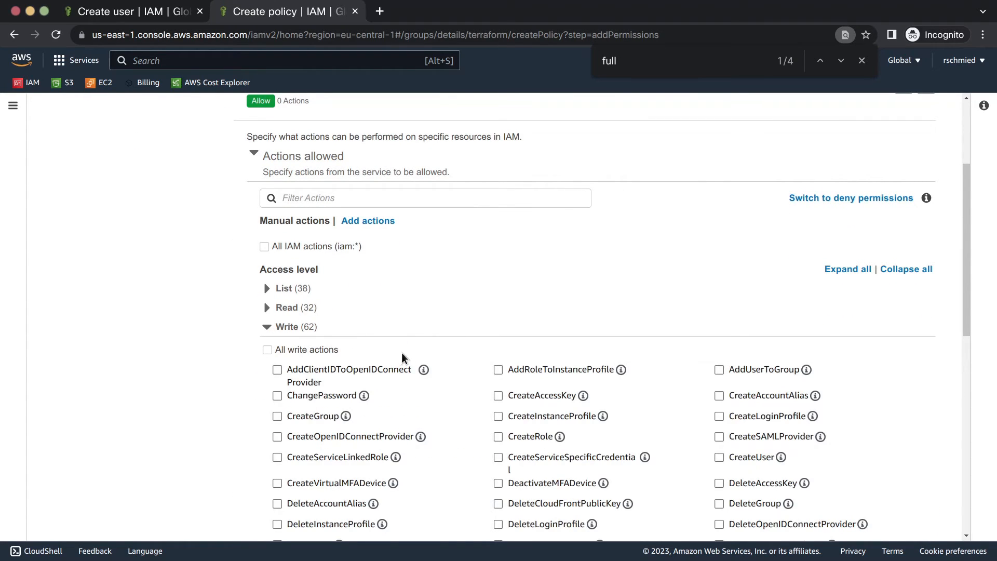
{"action": "scroll", "coordinate": [438, 369], "scroll_direction": "down", "scroll_amount": 3}
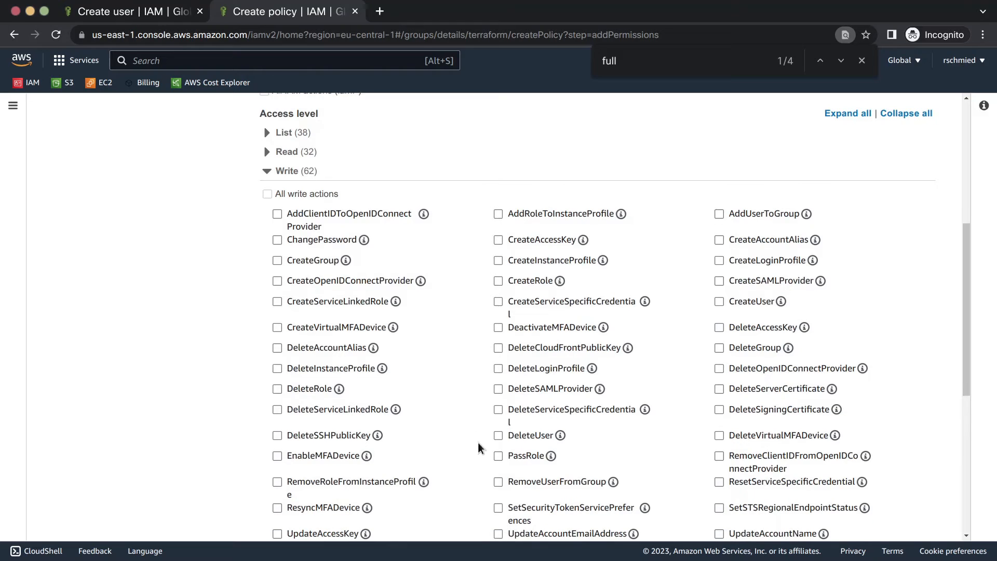
{"action": "left_click", "coordinate": [500, 454]}
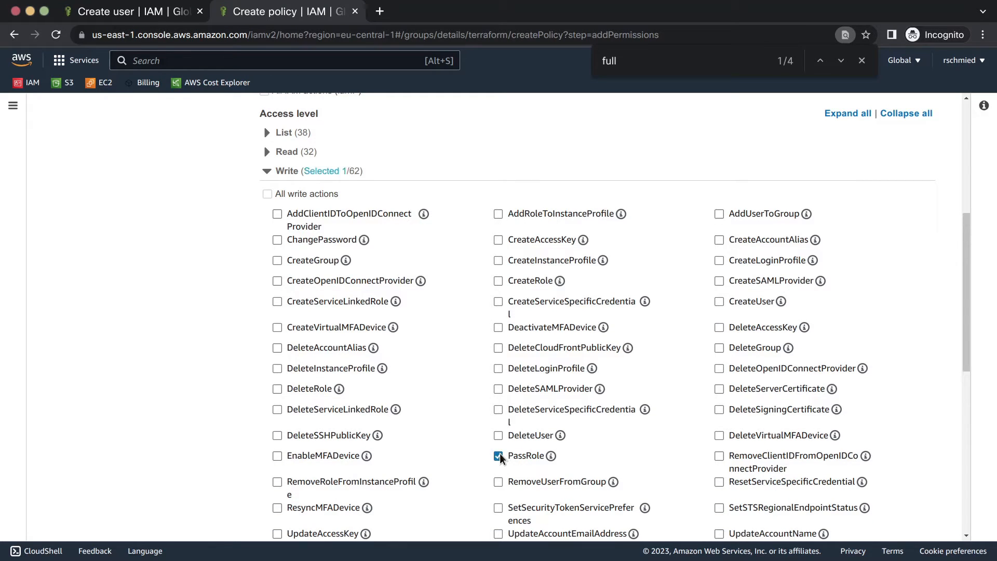
{"action": "left_click", "coordinate": [550, 456]}
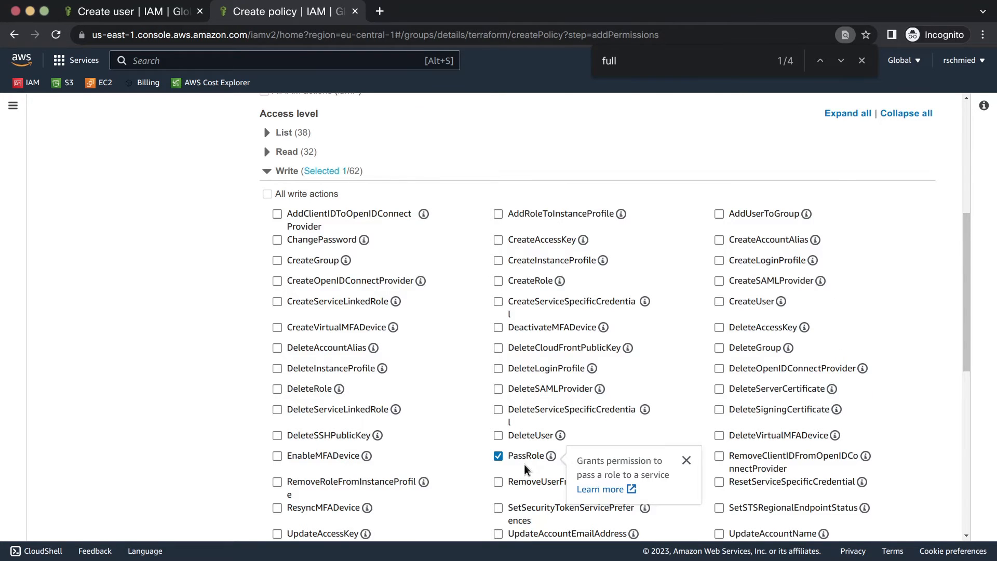
Restrict the policy's role resource to an ARN in this account for the role s3-access-for-ec2
{"action": "scroll", "coordinate": [525, 464], "scroll_direction": "down", "scroll_amount": 7}
{"action": "scroll", "coordinate": [526, 467], "scroll_direction": "down", "scroll_amount": 1}
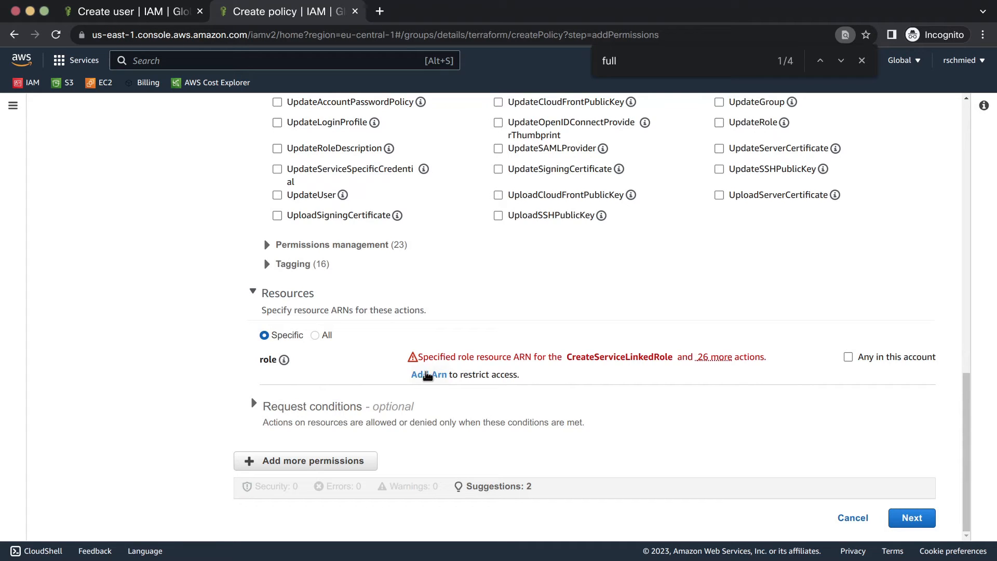
{"action": "left_click", "coordinate": [434, 376]}
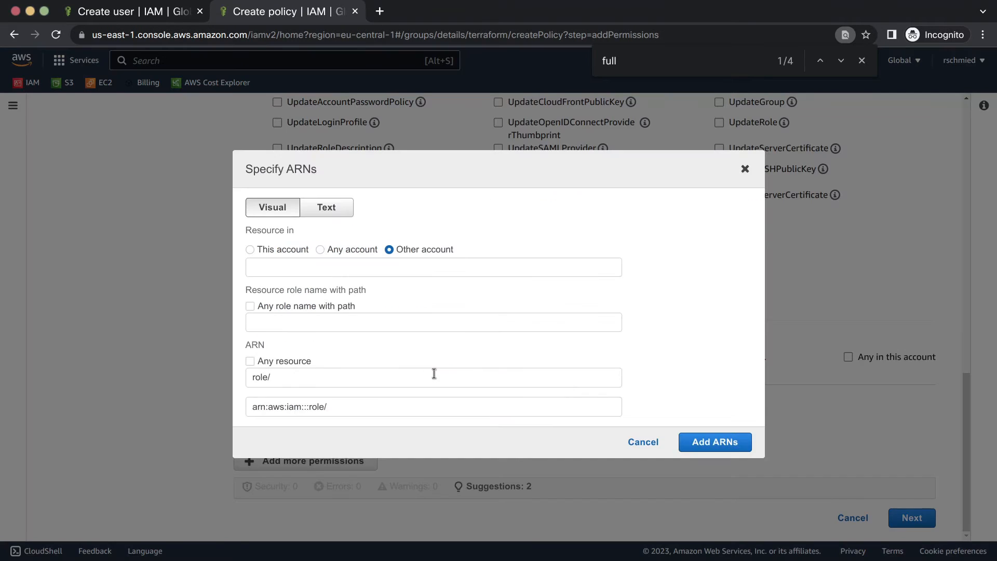
{"action": "left_click", "coordinate": [258, 249]}
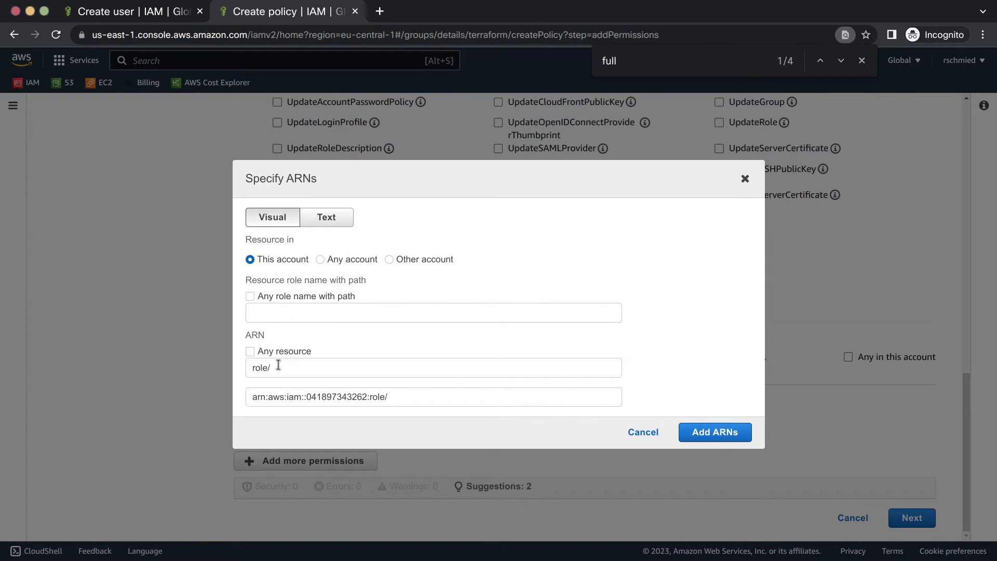
{"action": "left_click", "coordinate": [416, 397]}
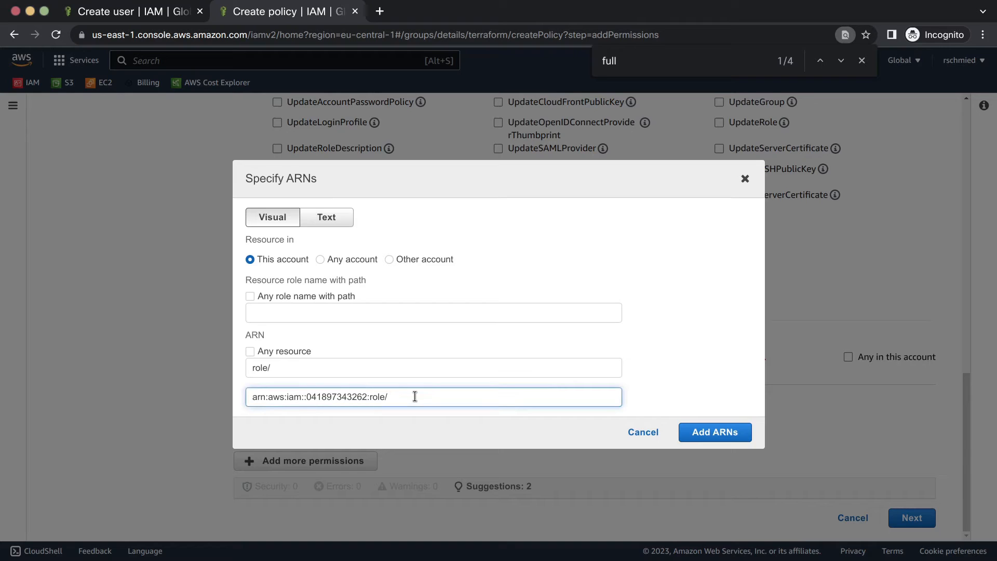
{"action": "type", "text": "s3-acces"}
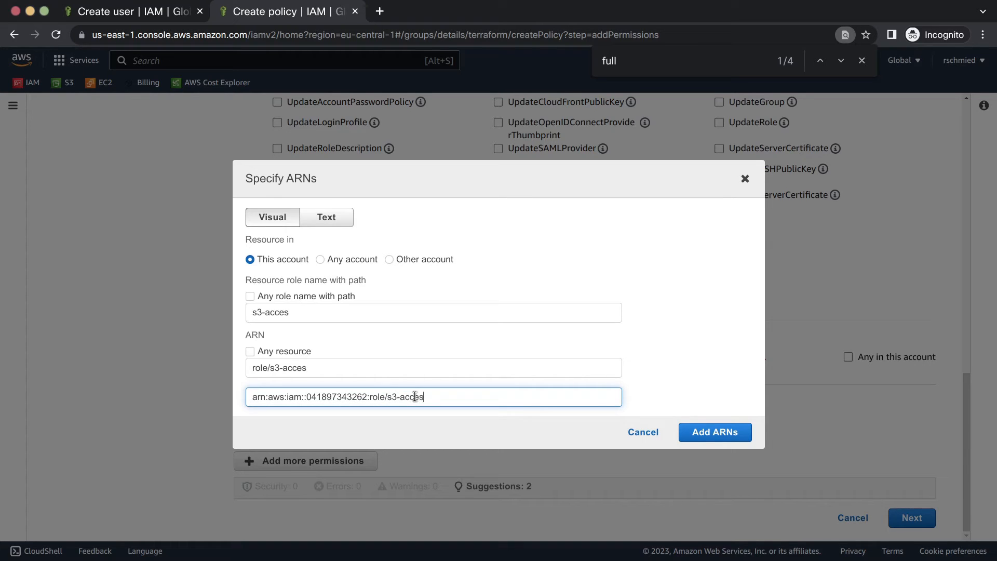
{"action": "type", "text": "s-for-ec2"}
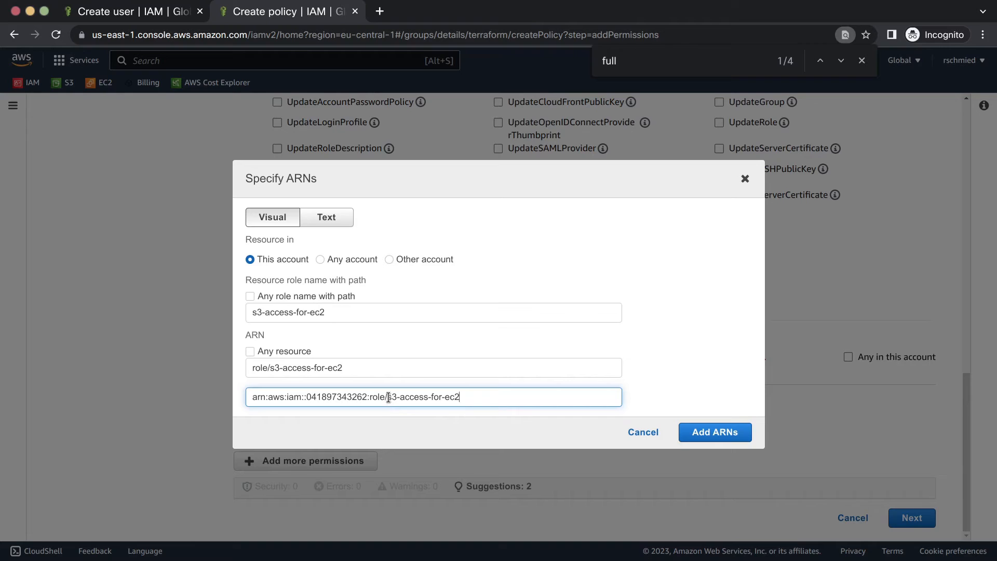
{"action": "left_click_drag", "start_coordinate": [389, 398], "coordinate": [491, 398]}
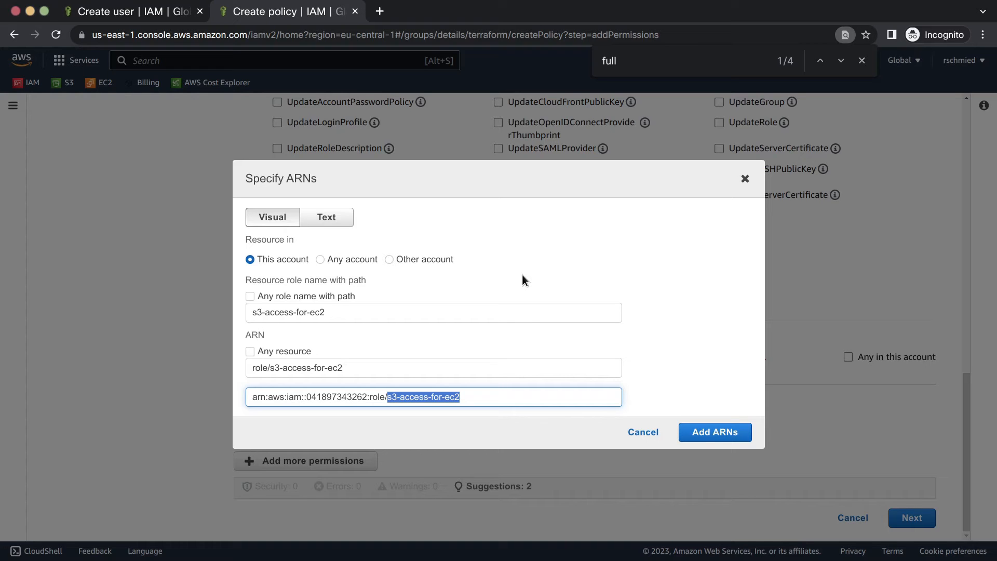
{"action": "left_click", "coordinate": [730, 433]}
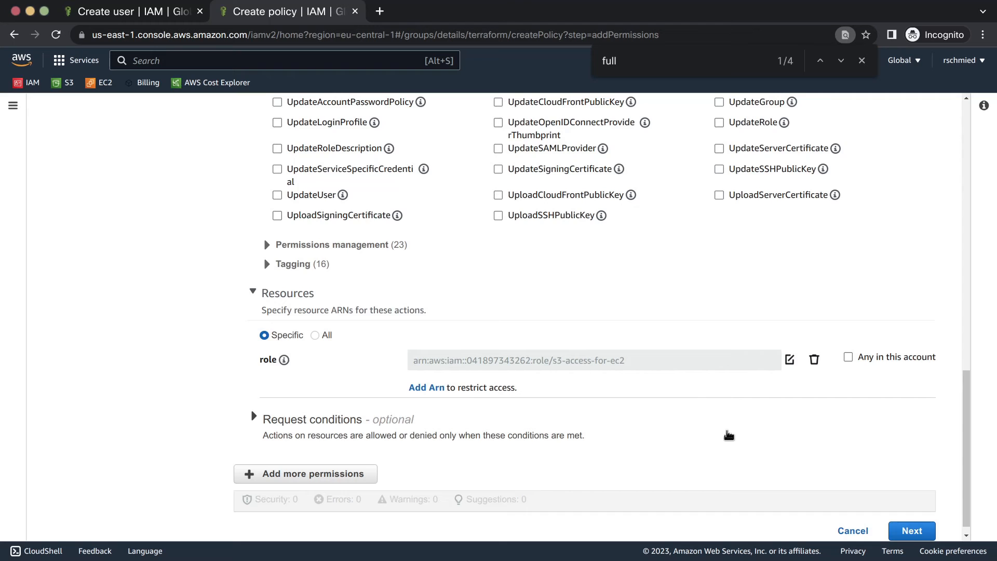
Proceed to the inline policy's review, name it pass-role and create it
{"action": "scroll", "coordinate": [729, 435], "scroll_direction": "up", "scroll_amount": 15}
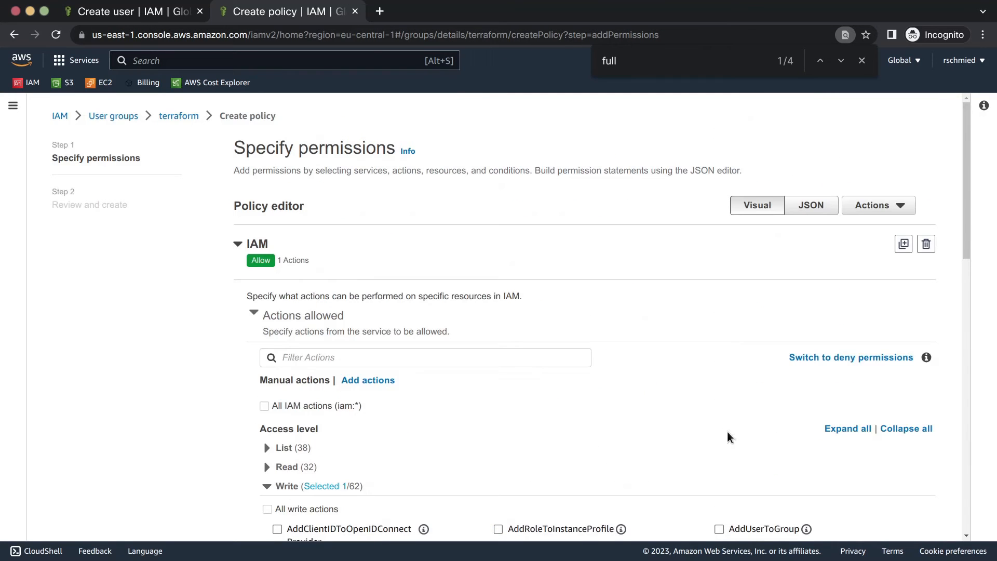
{"action": "scroll", "coordinate": [727, 435], "scroll_direction": "down", "scroll_amount": 15}
{"action": "left_click", "coordinate": [909, 519]}
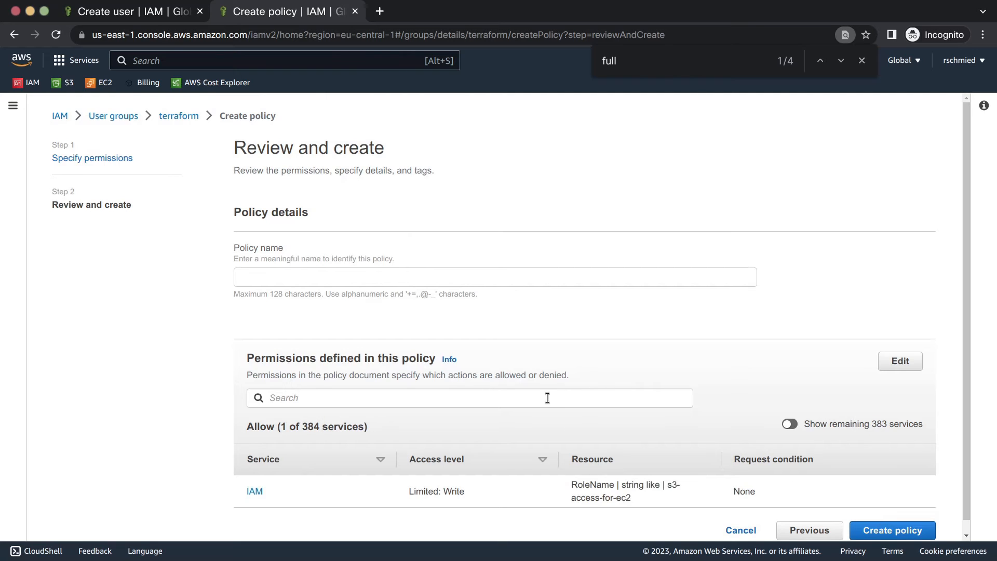
{"action": "scroll", "coordinate": [572, 416], "scroll_direction": "down", "scroll_amount": 1}
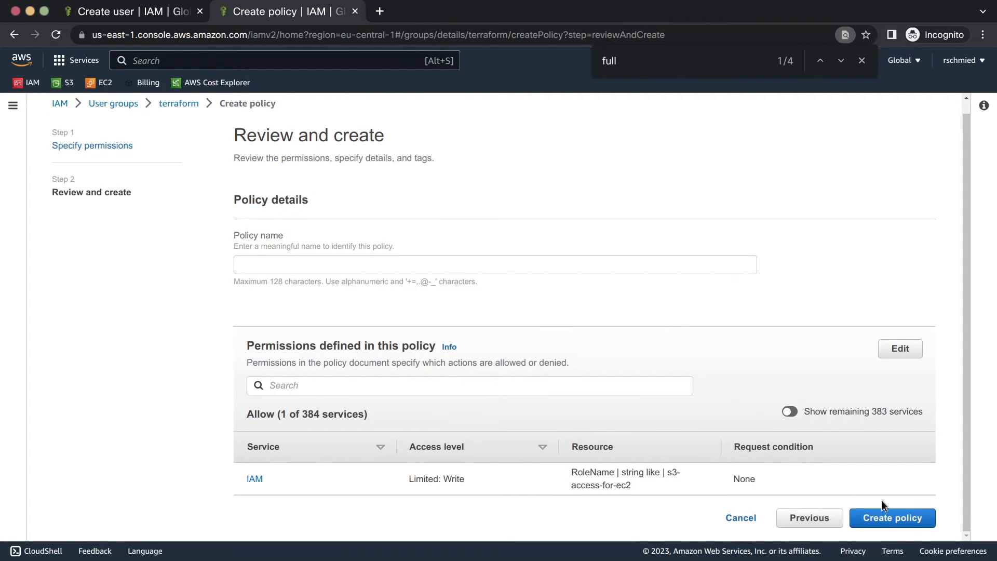
{"action": "left_click", "coordinate": [314, 261]}
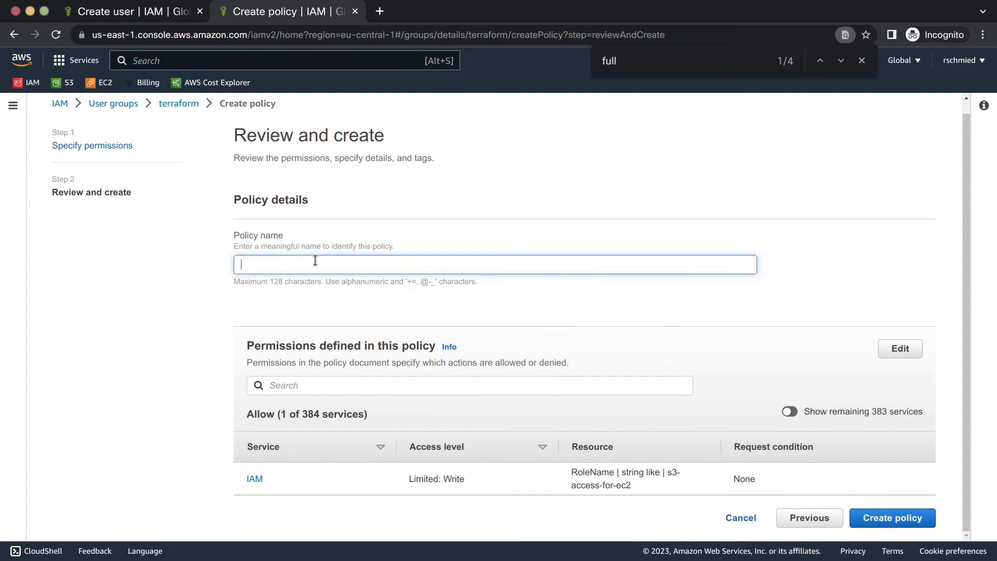
{"action": "type", "text": "pass role"}
{"action": "key", "text": "BackSpace"}
{"action": "type", "text": "-"}
{"action": "left_click", "coordinate": [874, 519]}
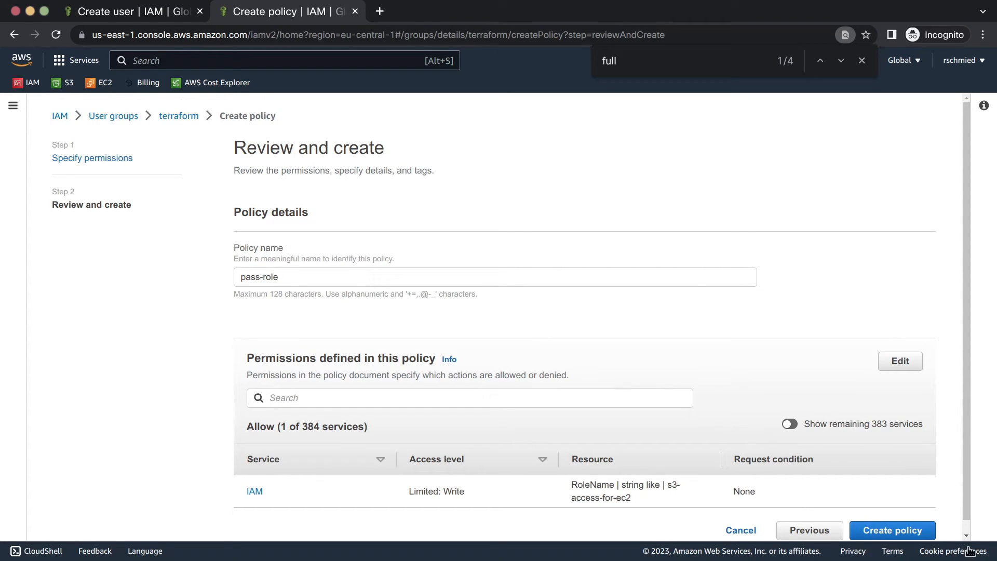
{"action": "left_click", "coordinate": [914, 529]}
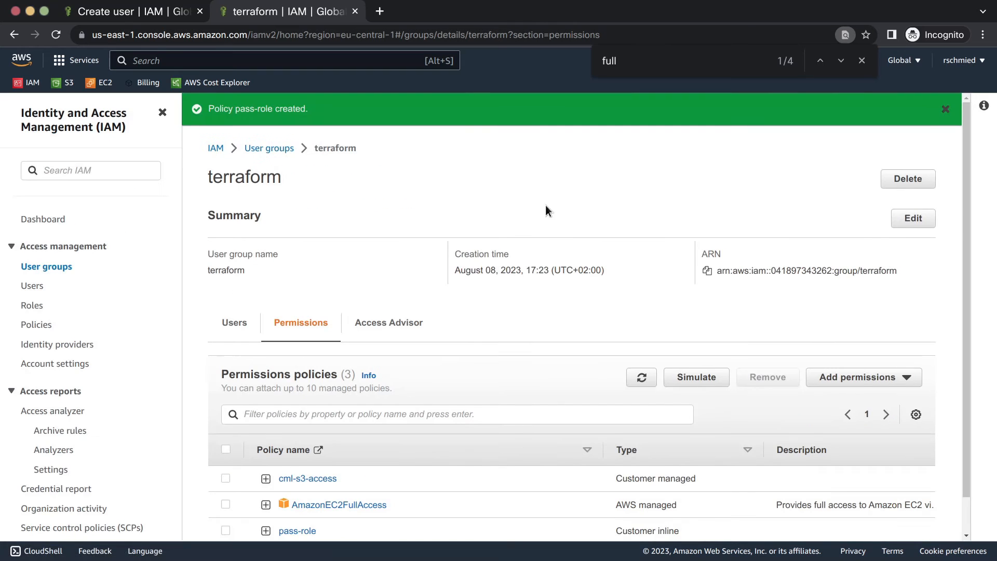
Examine the JSON definition of the cml-s3-access policy in the terraform group's permissions, and collapse it again
{"action": "scroll", "coordinate": [388, 248], "scroll_direction": "down", "scroll_amount": 1}
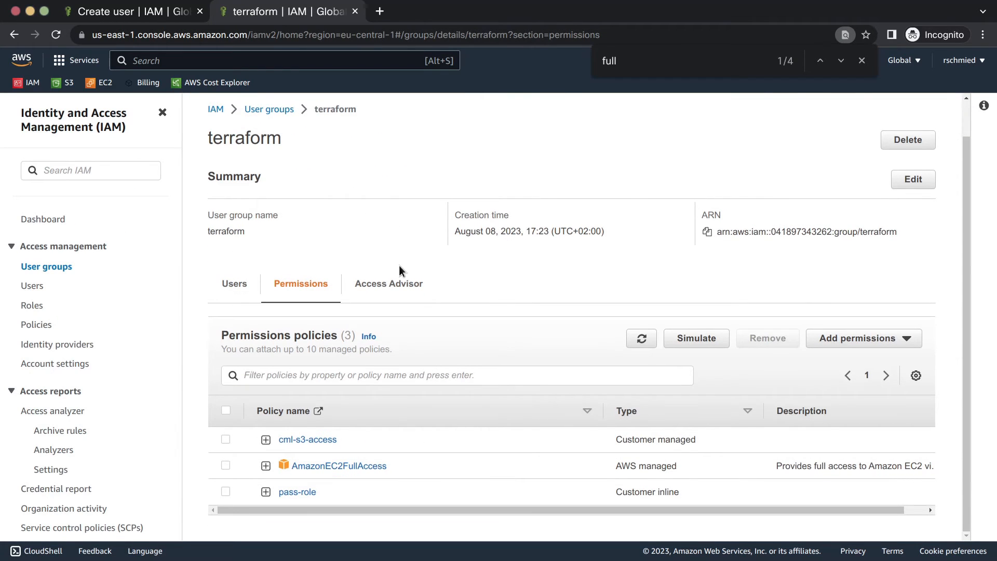
{"action": "left_click", "coordinate": [266, 440]}
{"action": "scroll", "coordinate": [445, 352], "scroll_direction": "down", "scroll_amount": 5}
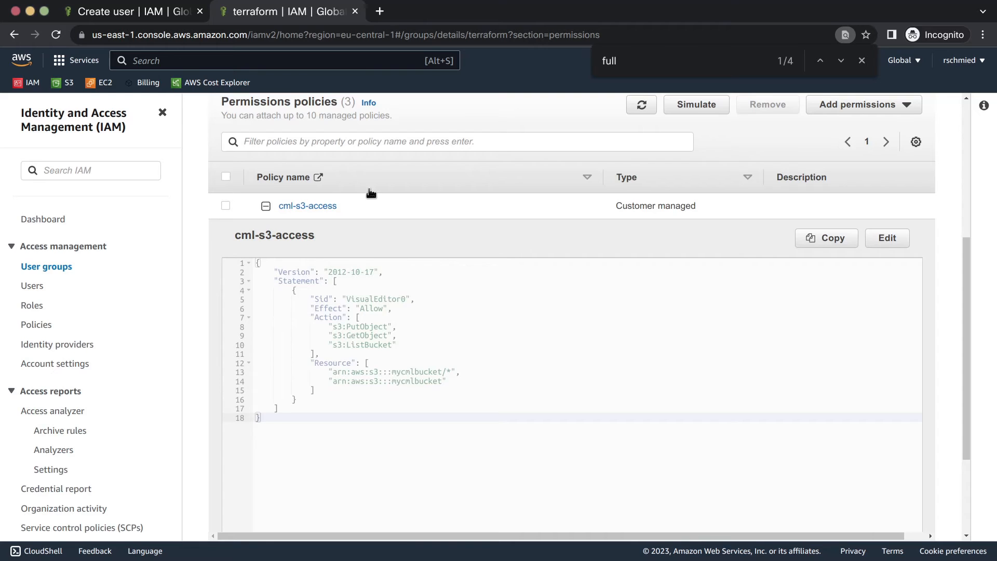
{"action": "left_click", "coordinate": [266, 207]}
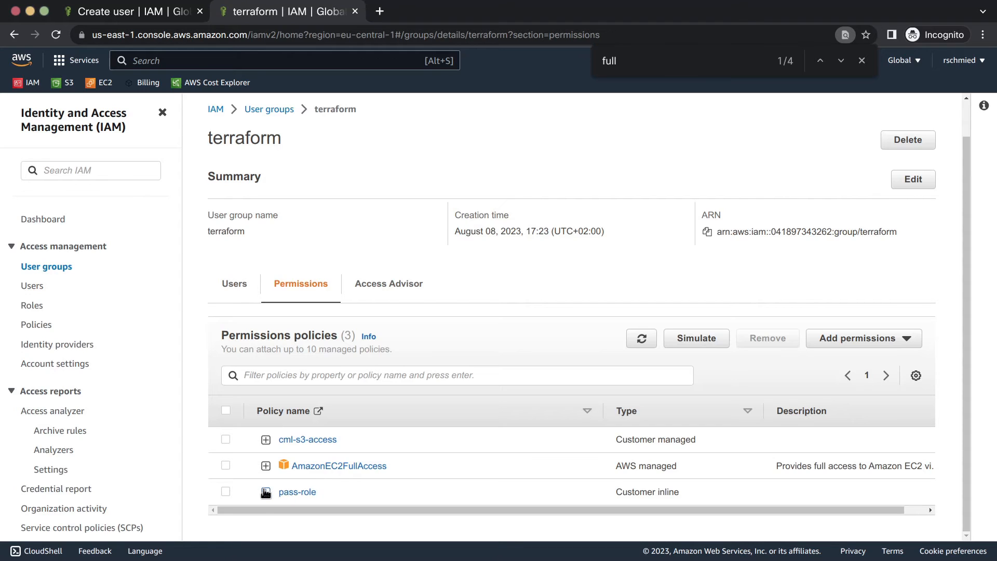
Examine the JSON definition of the pass-role policy in the terraform group's permissions, especially its role resource
{"action": "left_click", "coordinate": [306, 492]}
{"action": "scroll", "coordinate": [389, 491], "scroll_direction": "down", "scroll_amount": 5}
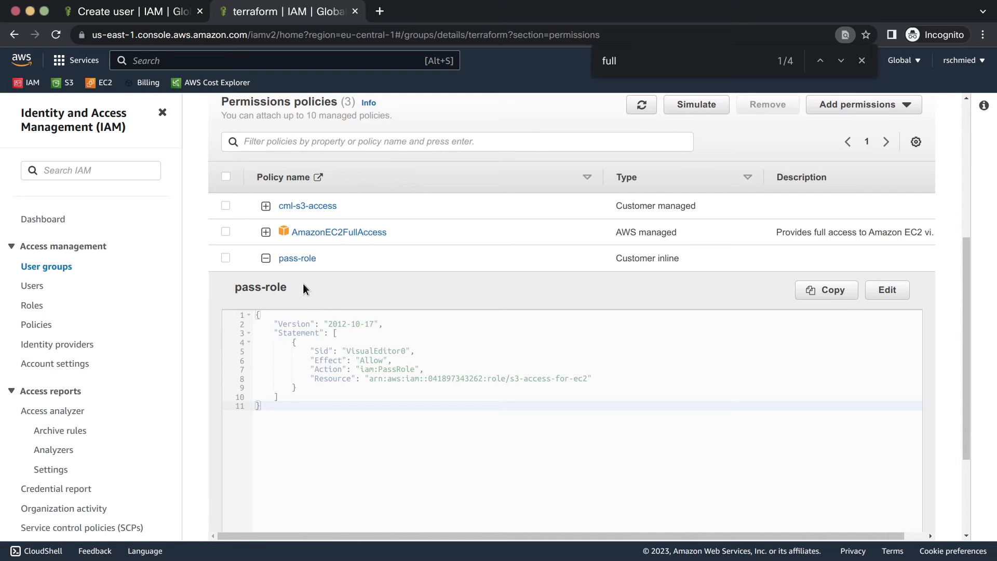
{"action": "left_click_drag", "start_coordinate": [520, 378], "coordinate": [593, 383]}
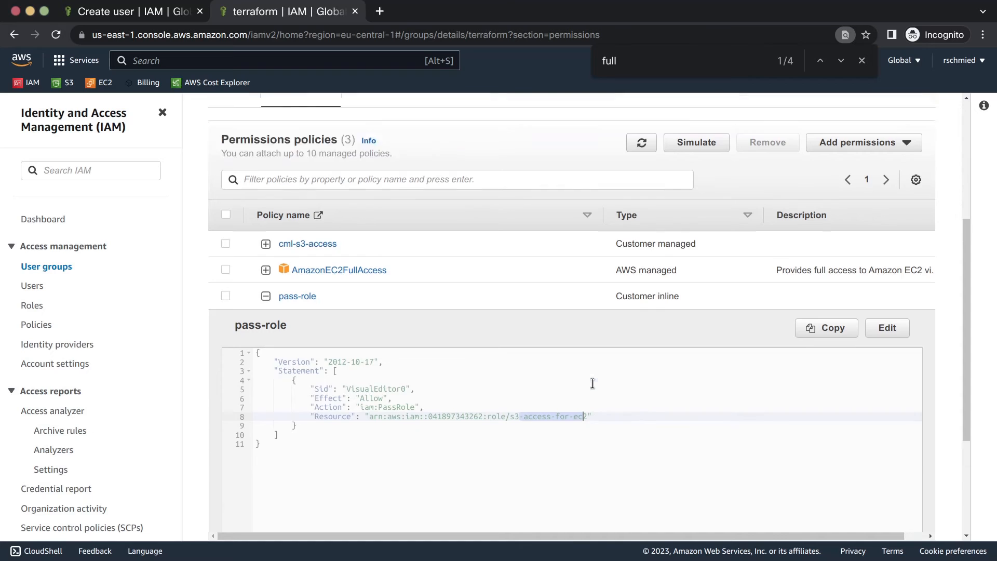
{"action": "scroll", "coordinate": [591, 385], "scroll_direction": "up", "scroll_amount": 3}
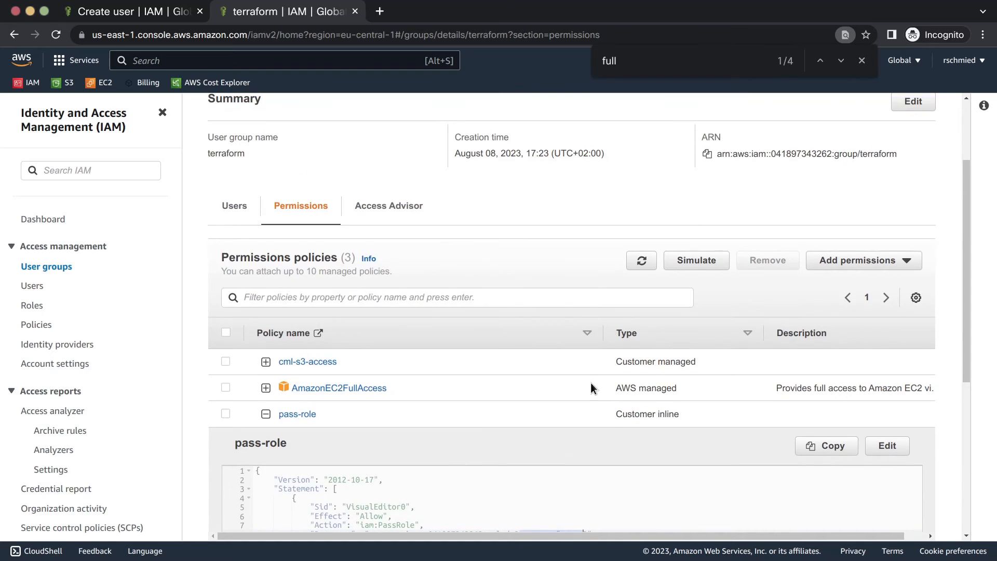
Start creating a new IAM user named cml_terraform without console access and proceed to its permissions
{"action": "left_click", "coordinate": [32, 285]}
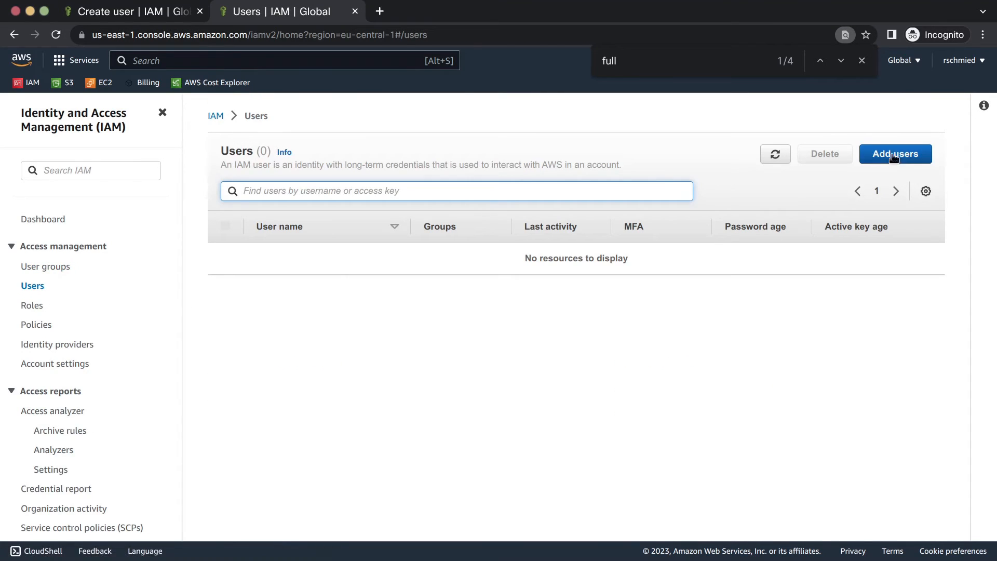
{"action": "left_click", "coordinate": [893, 156]}
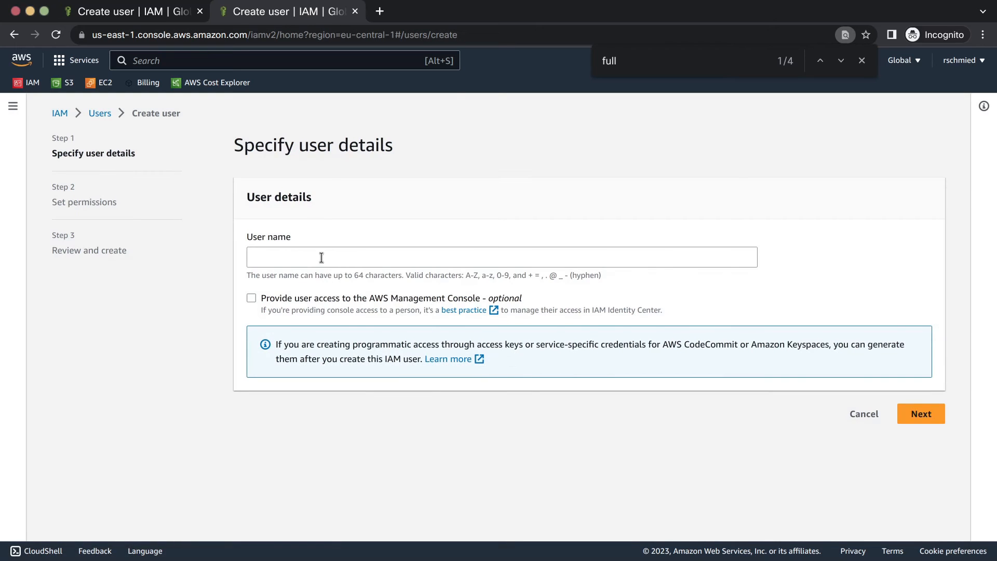
{"action": "left_click", "coordinate": [321, 258]}
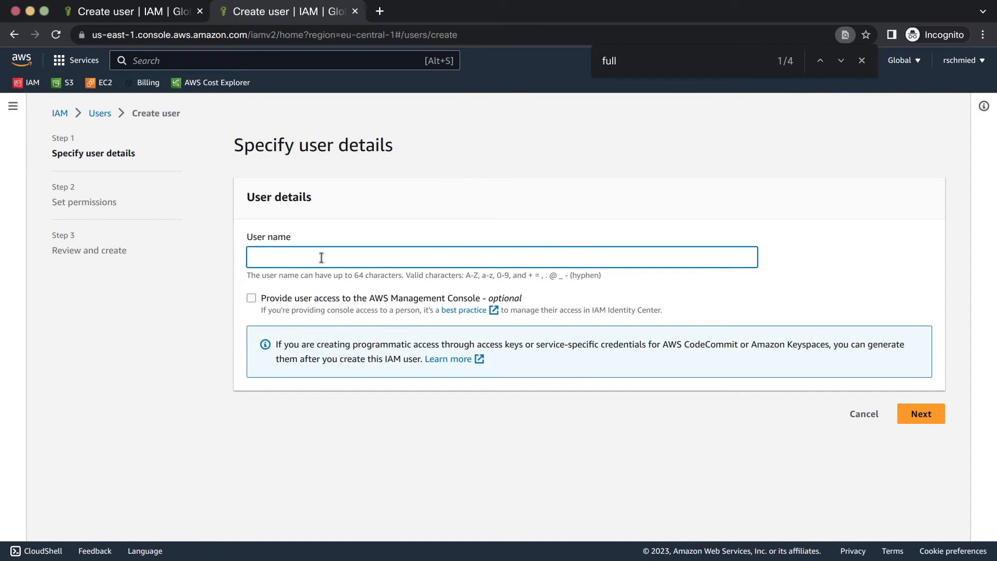
{"action": "type", "text": "cml_terraform"}
{"action": "left_click", "coordinate": [915, 418]}
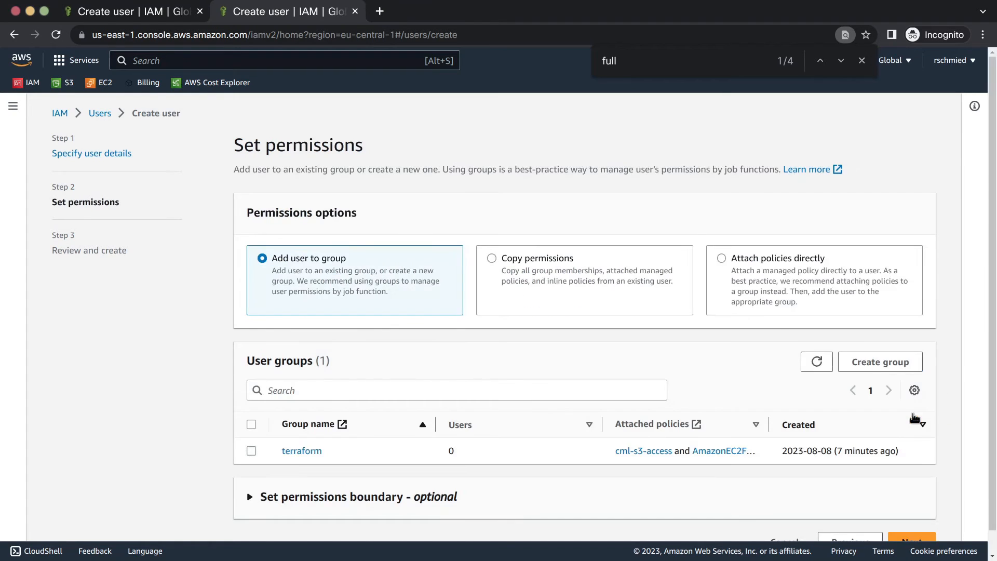
Add the new user to the terraform group, proceed through the review and create the user
{"action": "left_click", "coordinate": [254, 452]}
{"action": "scroll", "coordinate": [648, 445], "scroll_direction": "down", "scroll_amount": 1}
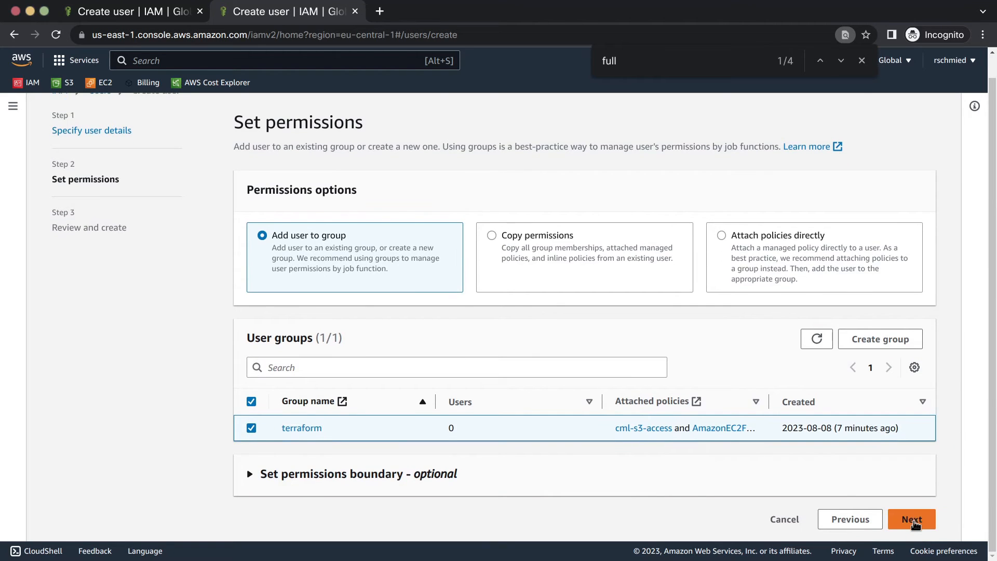
{"action": "left_click", "coordinate": [914, 520]}
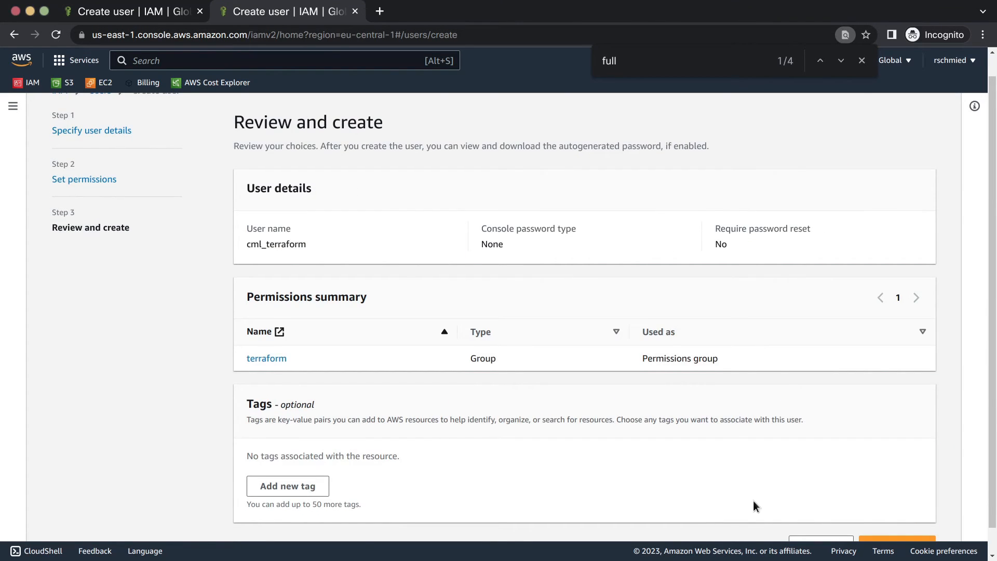
{"action": "scroll", "coordinate": [755, 504], "scroll_direction": "down", "scroll_amount": 1}
{"action": "left_click", "coordinate": [899, 521]}
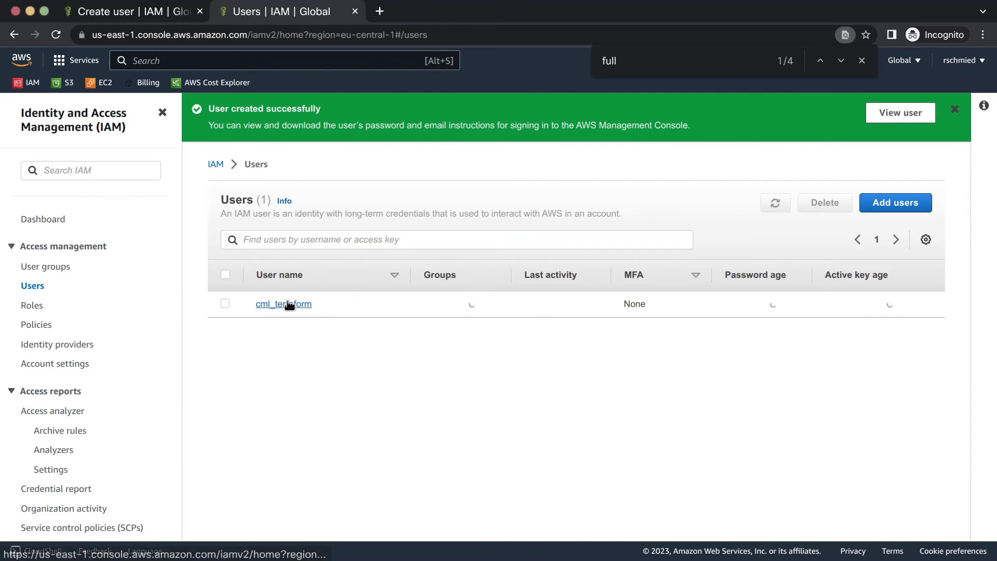
Examine the cml_terraform user's group-inherited permission policies and its security credentials, including the access keys section
{"action": "left_click", "coordinate": [285, 305]}
{"action": "scroll", "coordinate": [329, 353], "scroll_direction": "down", "scroll_amount": 1}
{"action": "scroll", "coordinate": [330, 353], "scroll_direction": "down", "scroll_amount": 3}
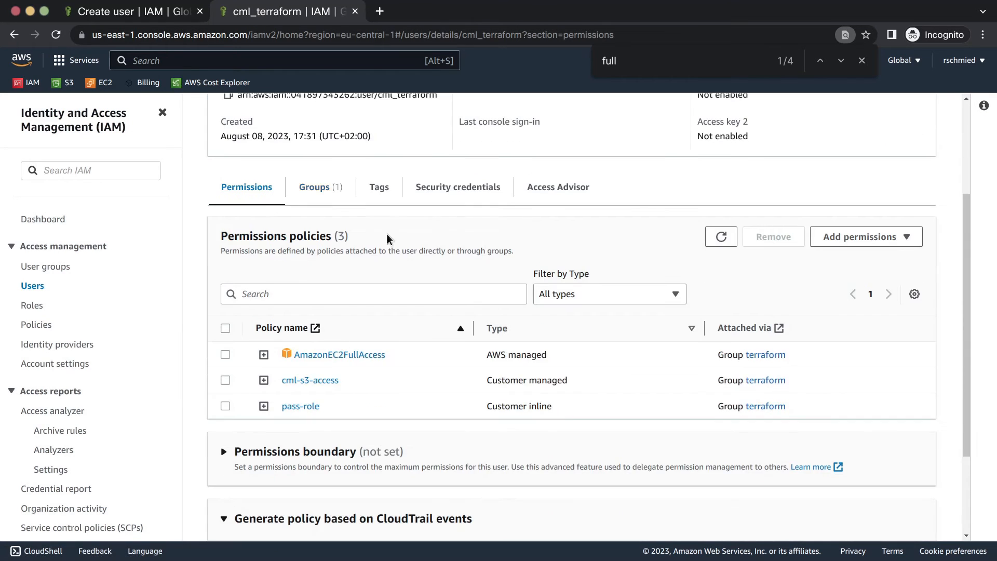
{"action": "left_click", "coordinate": [449, 191]}
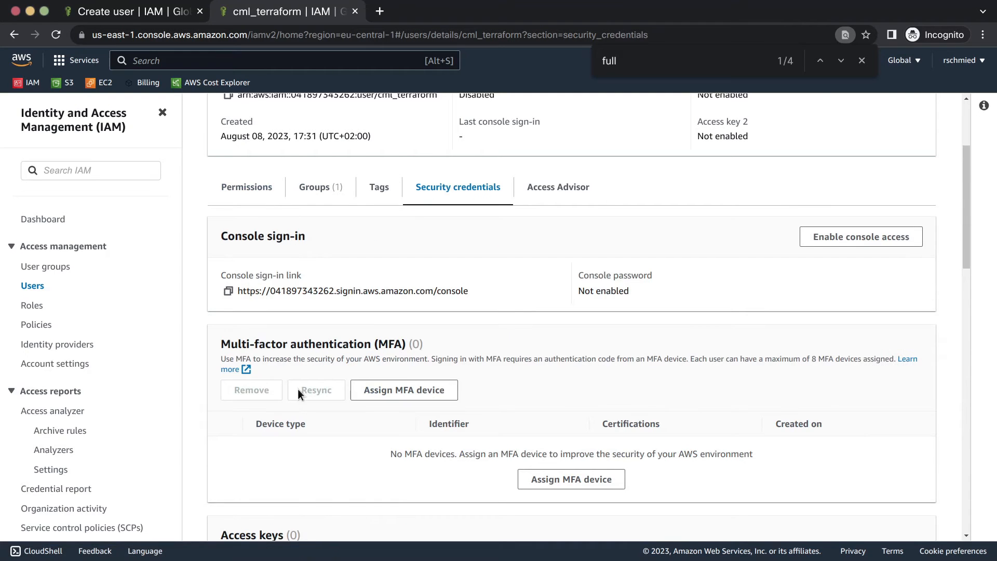
{"action": "left_click", "coordinate": [245, 198]}
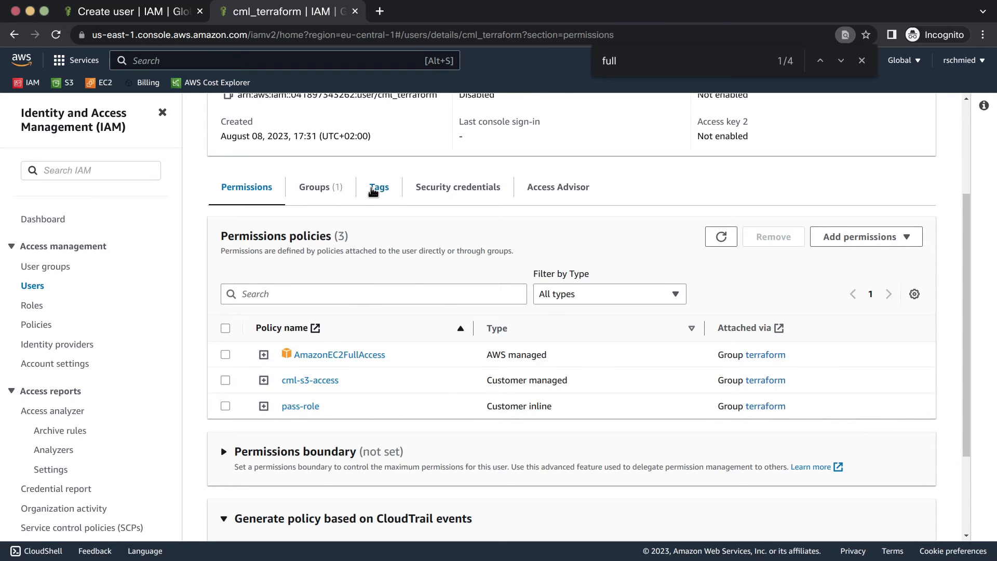
{"action": "left_click", "coordinate": [442, 188]}
{"action": "scroll", "coordinate": [332, 335], "scroll_direction": "down", "scroll_amount": 7}
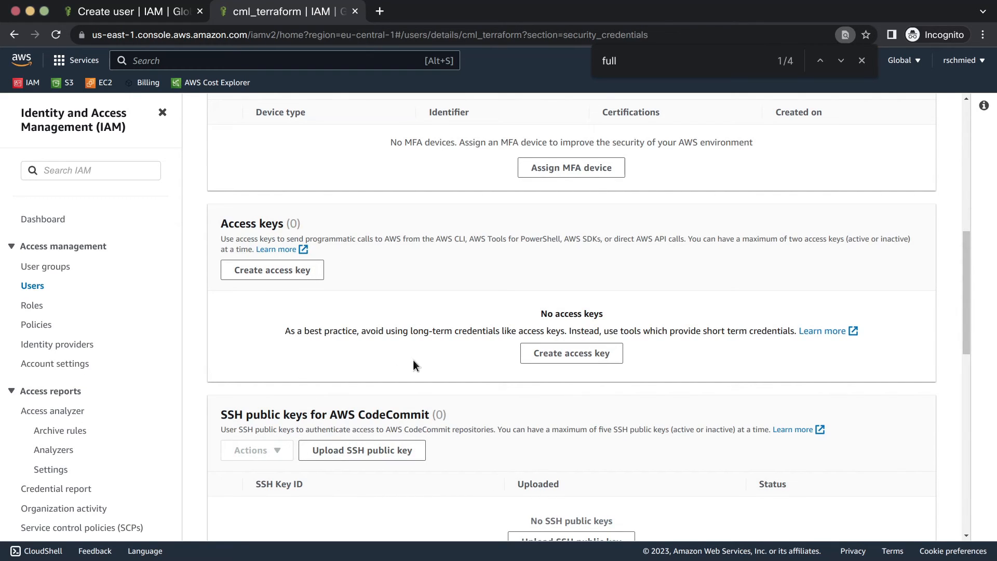
{"action": "scroll", "coordinate": [348, 376], "scroll_direction": "up", "scroll_amount": 10}
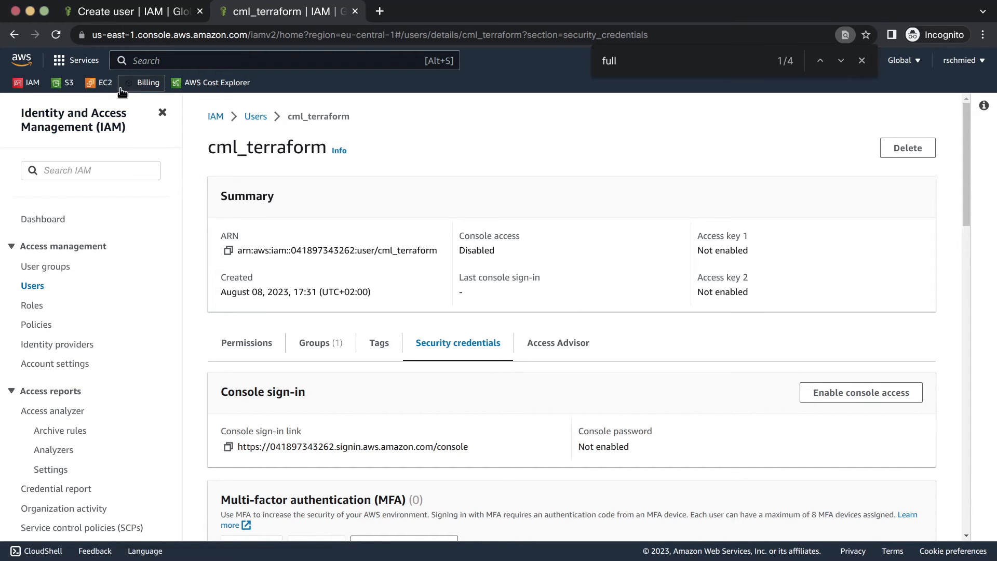
Switch to the EC2 service and start launching a new instance named demo
{"action": "left_click", "coordinate": [102, 85]}
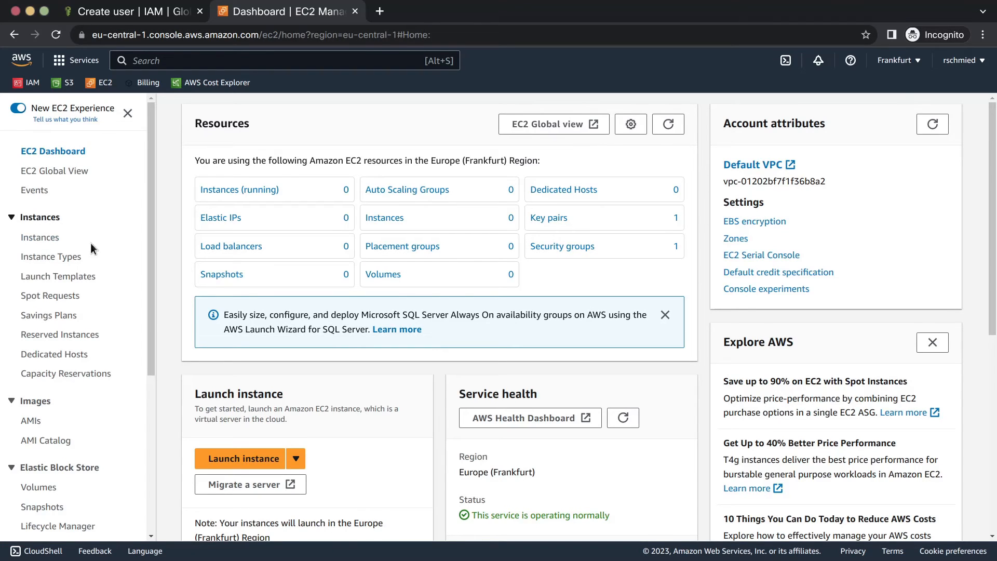
{"action": "left_click", "coordinate": [254, 460]}
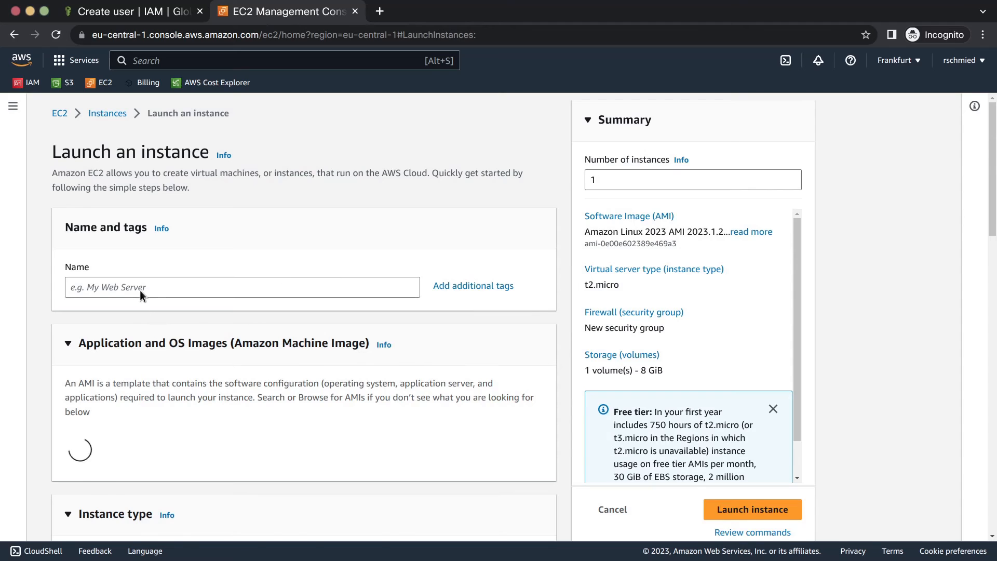
{"action": "left_click", "coordinate": [110, 287]}
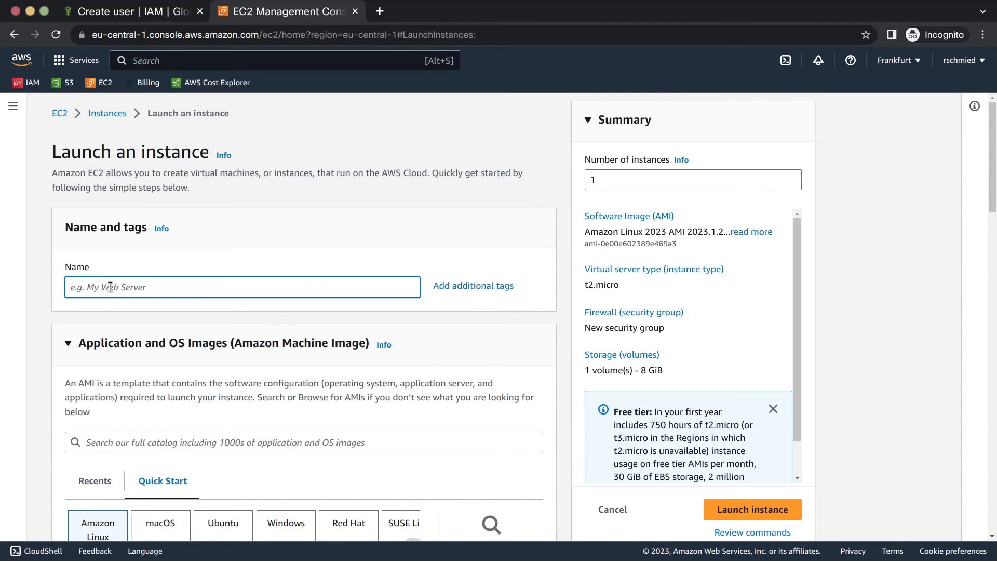
{"action": "type", "text": "demo"}
Set the demo instance's IAM instance profile to s3-access-for-ec2 in the advanced details
{"action": "scroll", "coordinate": [111, 301], "scroll_direction": "down", "scroll_amount": 7}
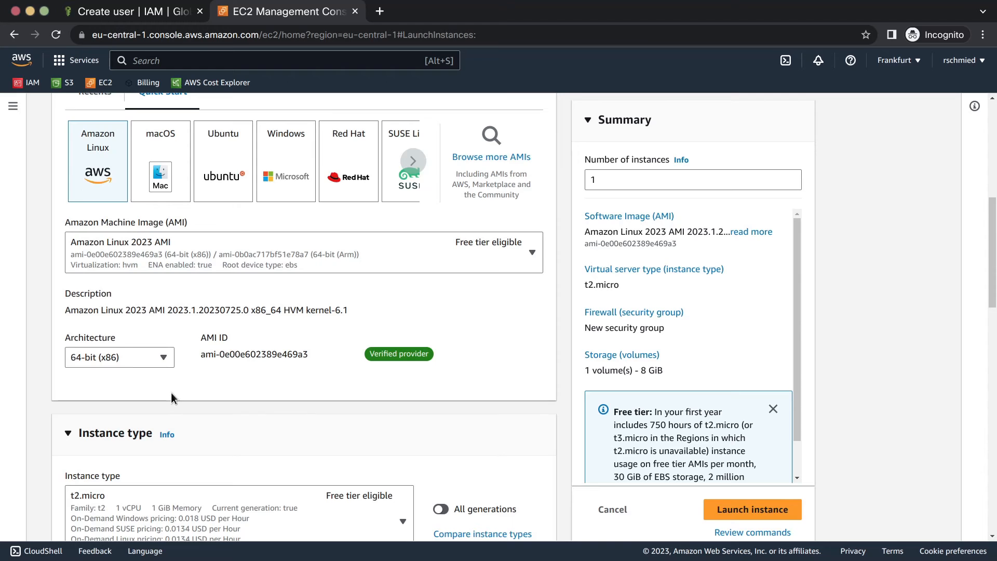
{"action": "scroll", "coordinate": [171, 393], "scroll_direction": "down", "scroll_amount": 5}
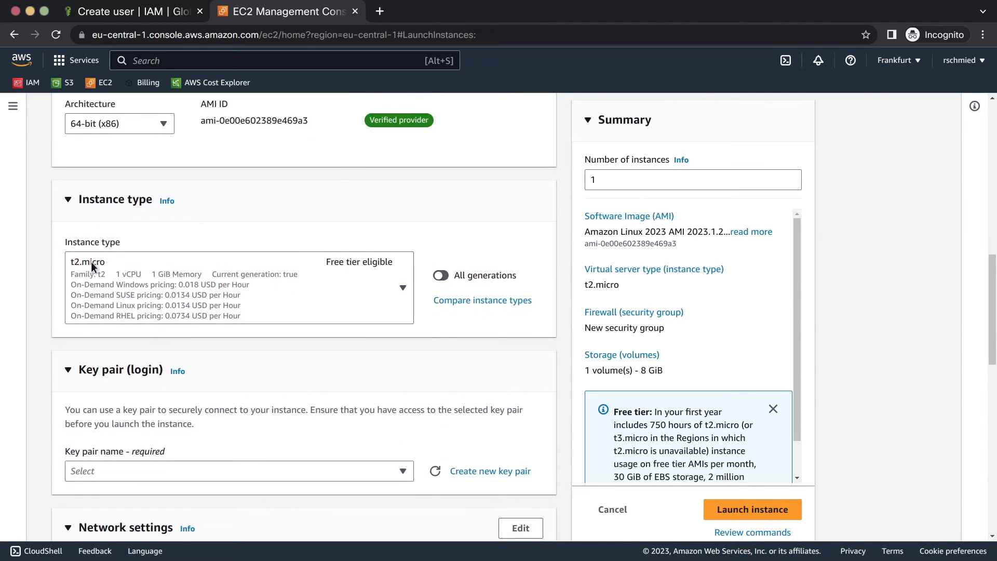
{"action": "scroll", "coordinate": [91, 420], "scroll_direction": "down", "scroll_amount": 5}
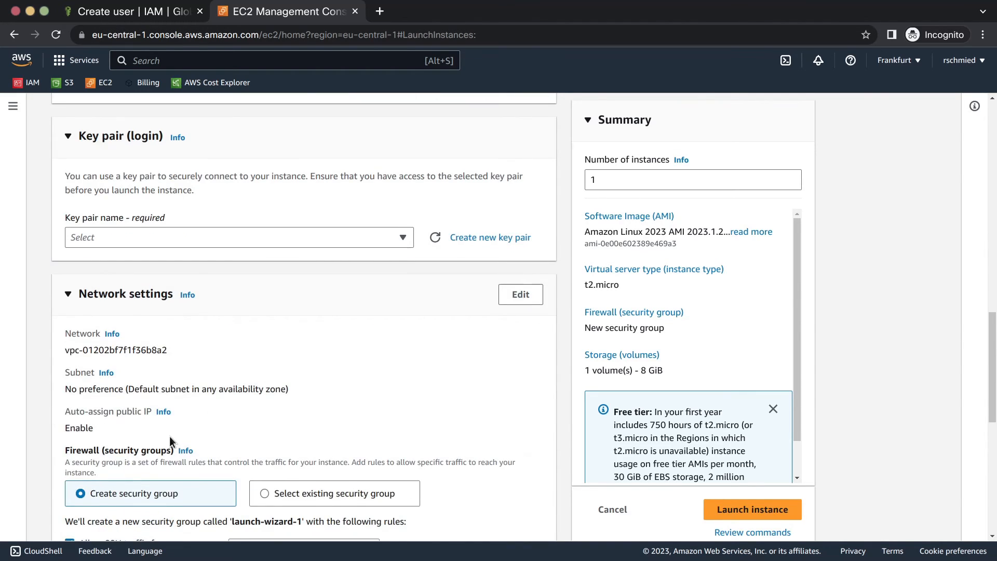
{"action": "scroll", "coordinate": [169, 436], "scroll_direction": "down", "scroll_amount": 6}
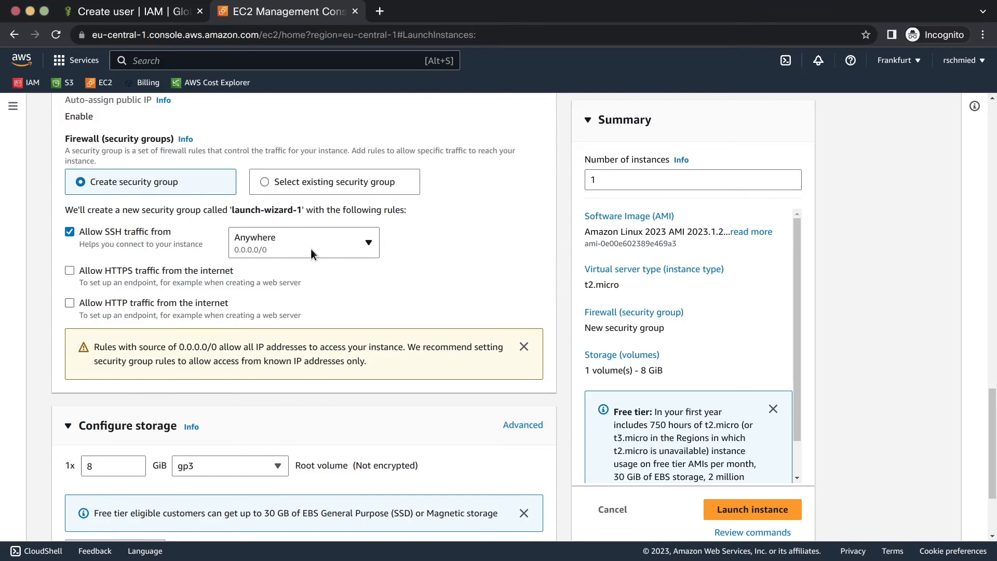
{"action": "scroll", "coordinate": [240, 444], "scroll_direction": "down", "scroll_amount": 3}
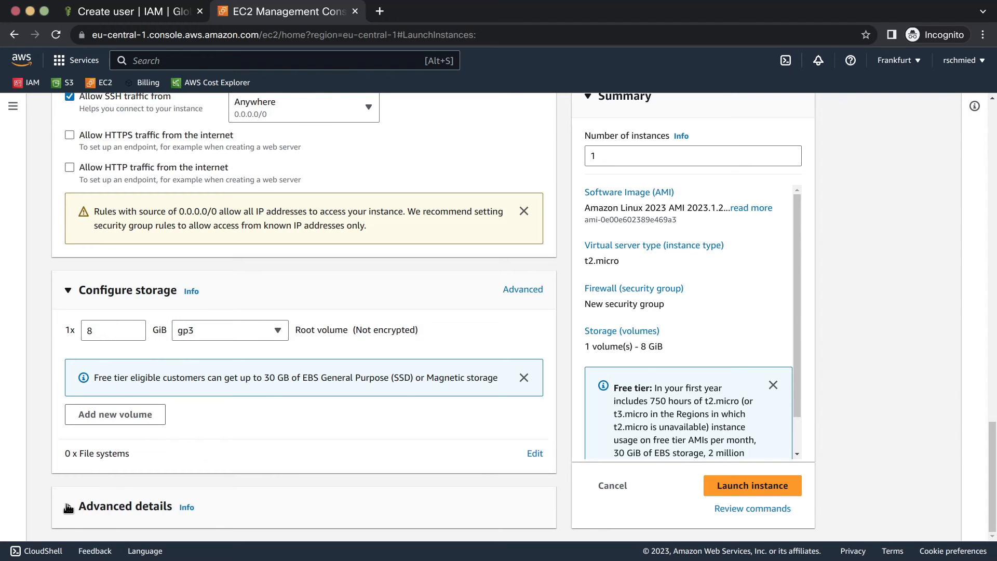
{"action": "scroll", "coordinate": [267, 459], "scroll_direction": "down", "scroll_amount": 10}
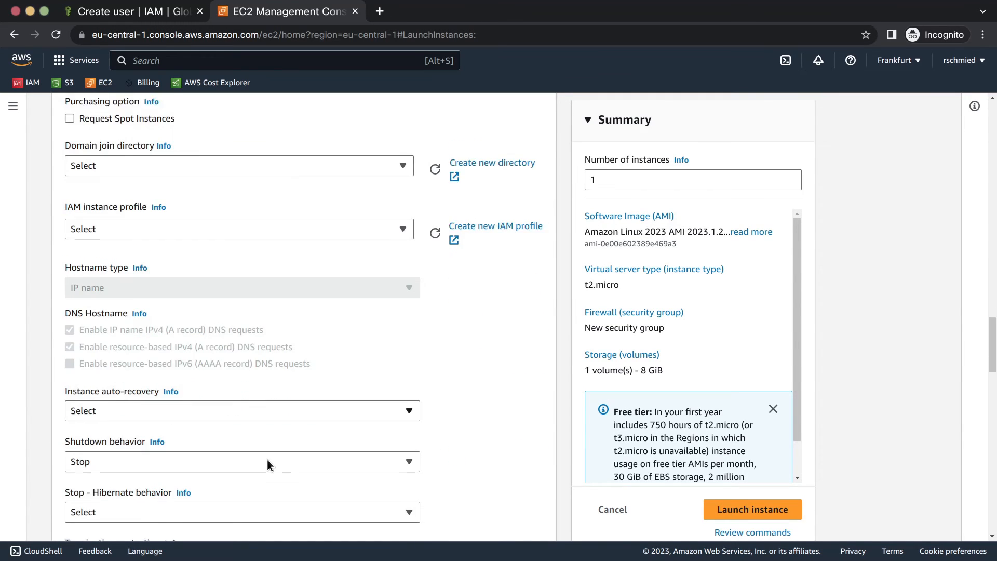
{"action": "scroll", "coordinate": [267, 460], "scroll_direction": "up", "scroll_amount": 3}
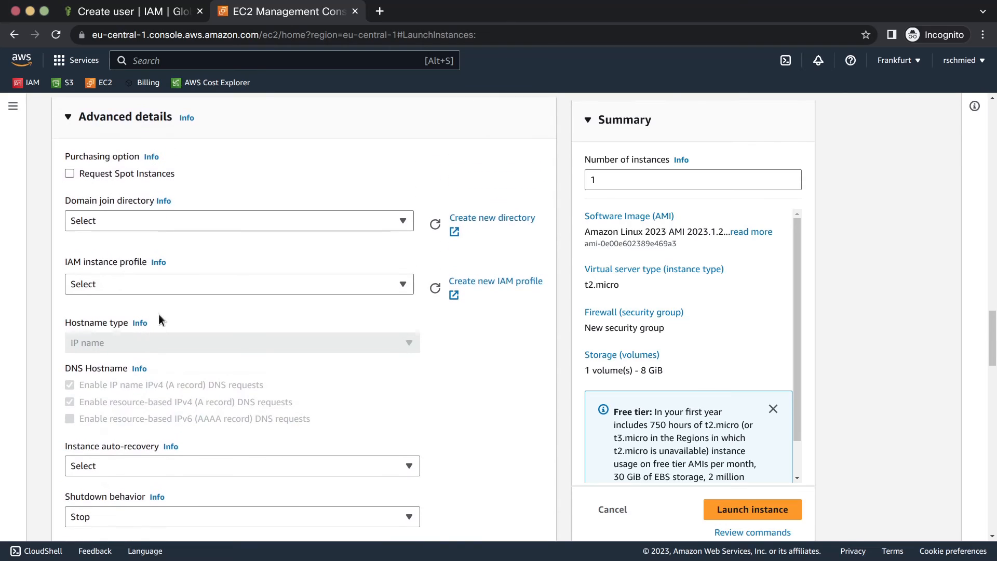
{"action": "left_click", "coordinate": [123, 286]}
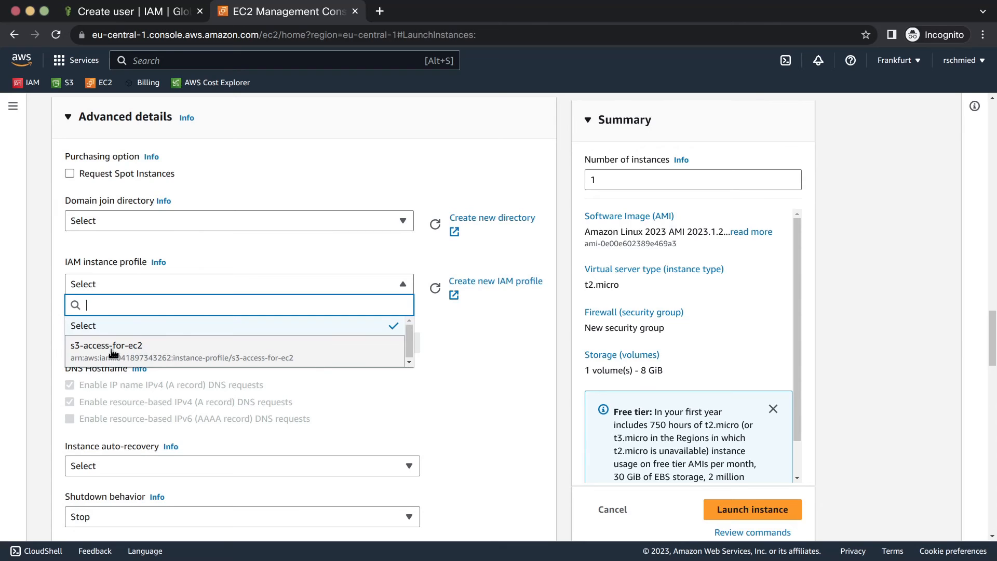
{"action": "left_click", "coordinate": [143, 355]}
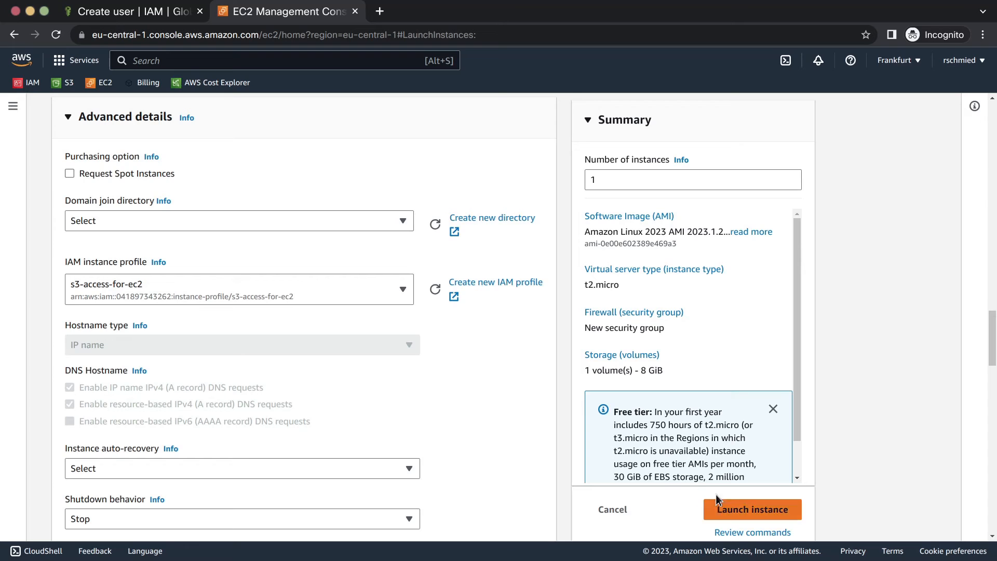
Select the existing key pair for logging in to the demo instance and launch the instance
{"action": "left_click", "coordinate": [764, 513]}
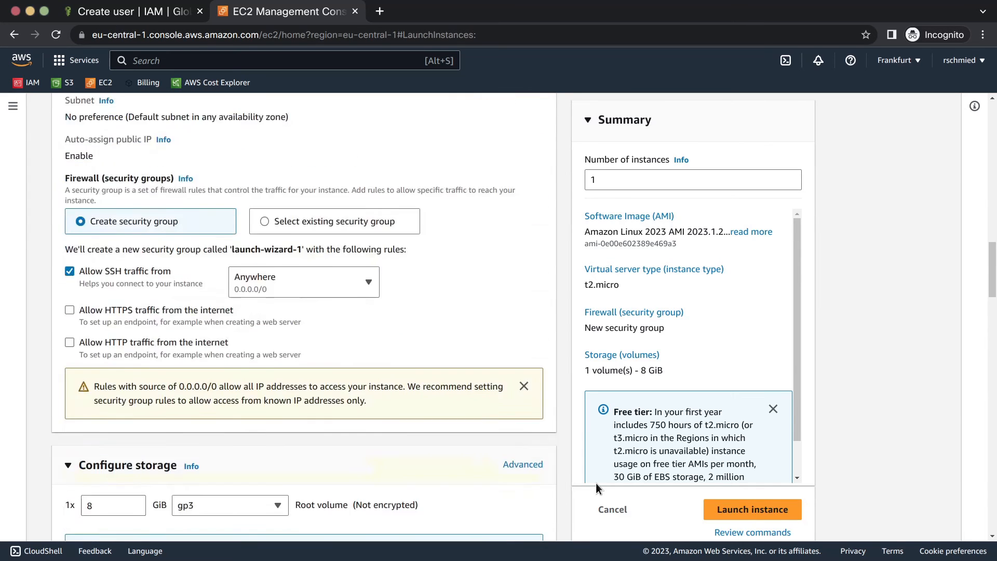
{"action": "scroll", "coordinate": [351, 304], "scroll_direction": "up", "scroll_amount": 5}
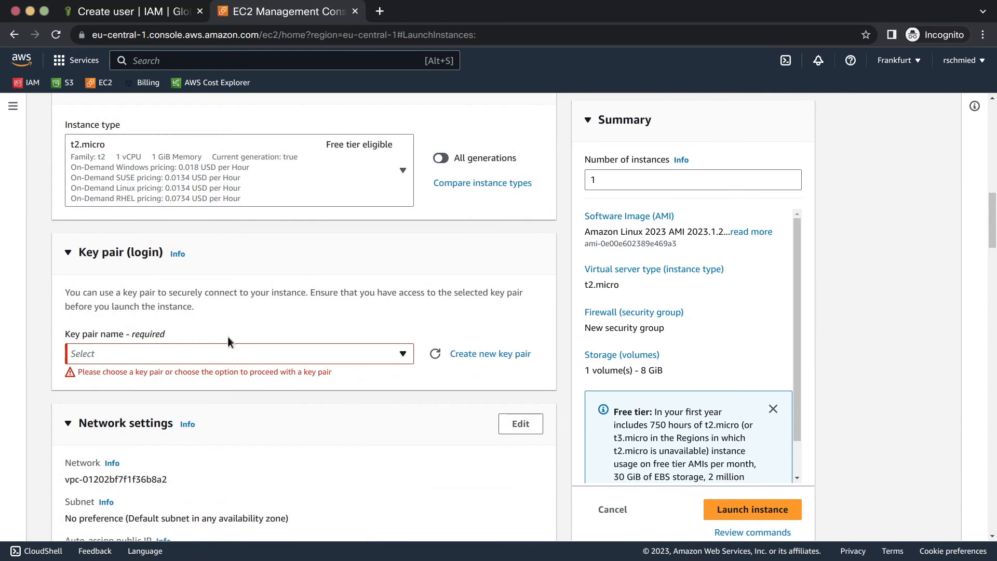
{"action": "left_click", "coordinate": [231, 353]}
{"action": "left_click", "coordinate": [204, 417]}
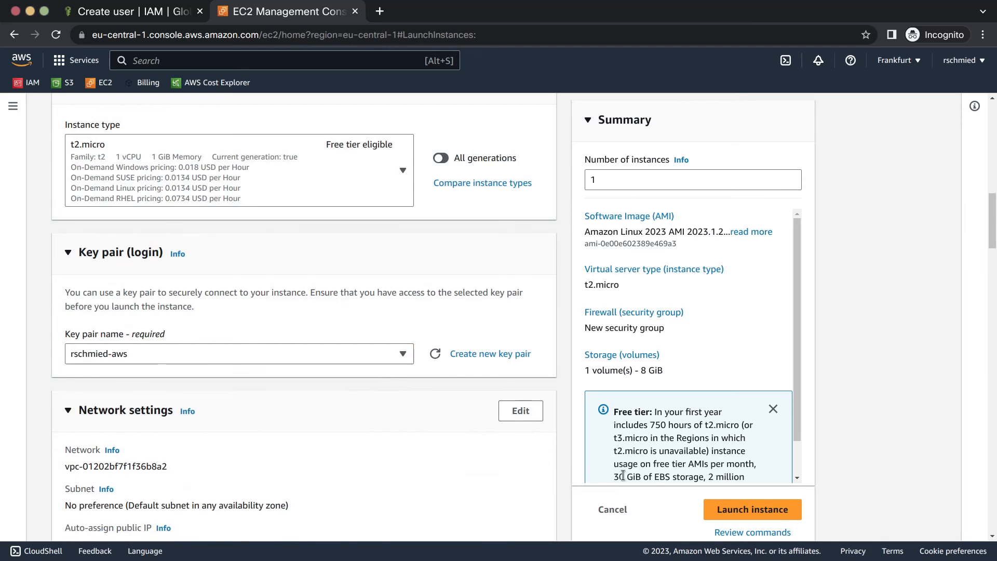
{"action": "left_click", "coordinate": [735, 508]}
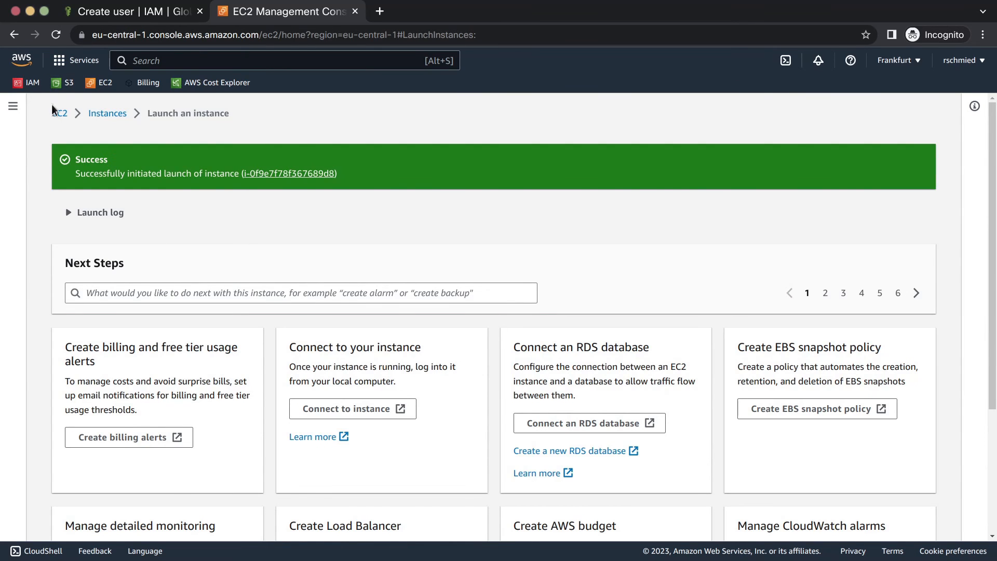
Refresh the EC2 instance list, open the demo instance's summary and copy its auto-assigned public IP address
{"action": "left_click", "coordinate": [104, 115]}
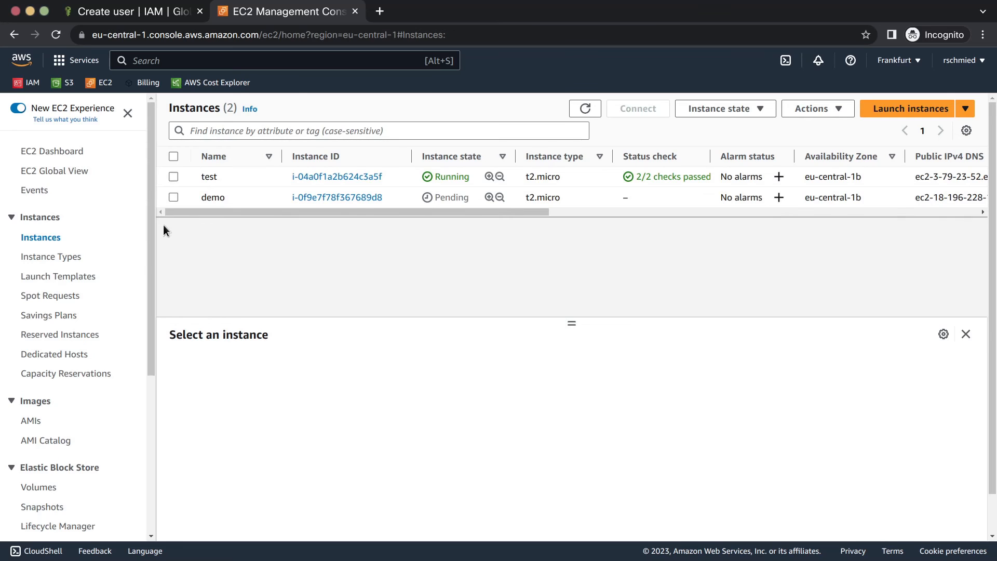
{"action": "left_click", "coordinate": [585, 108]}
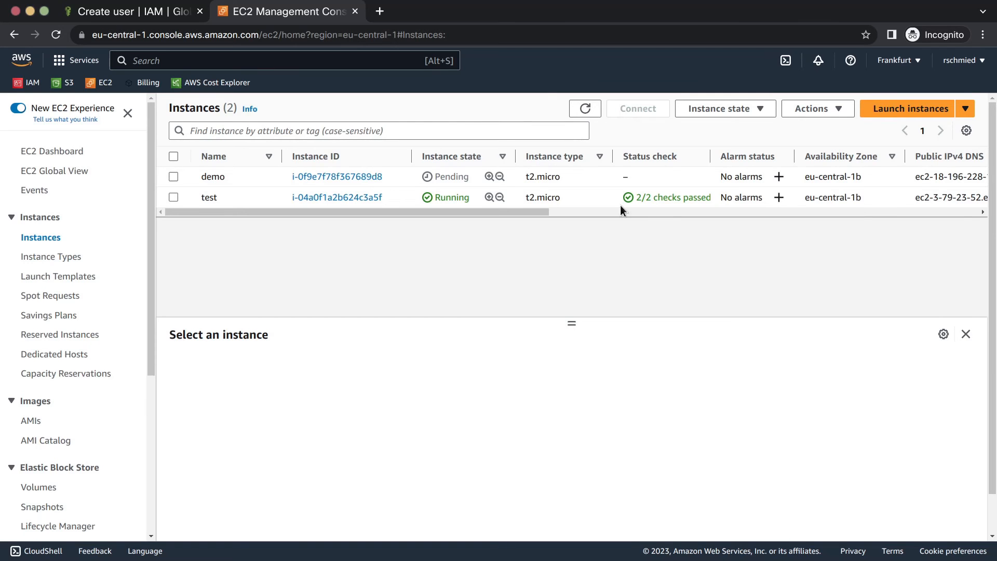
{"action": "left_click", "coordinate": [347, 178]}
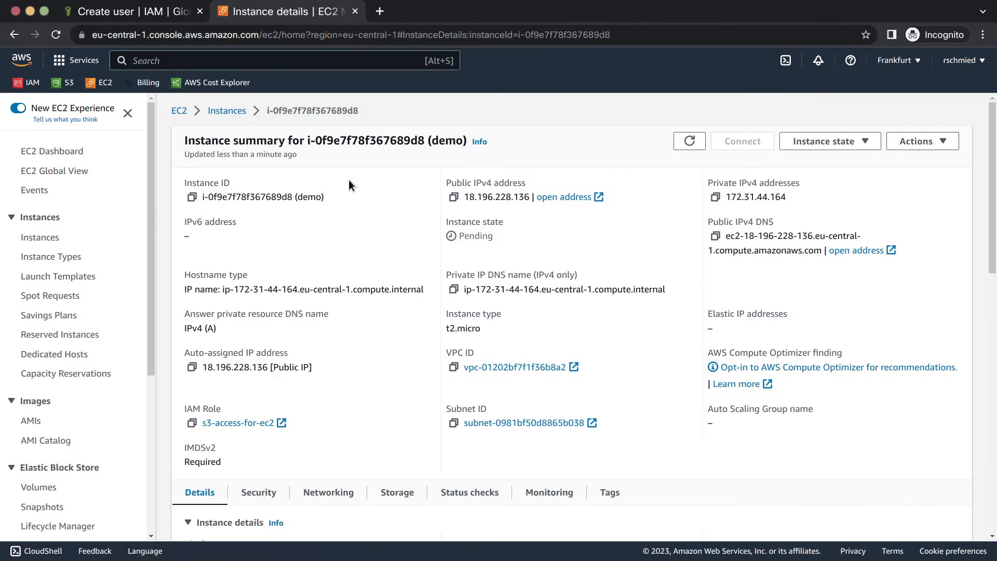
{"action": "left_click", "coordinate": [191, 367]}
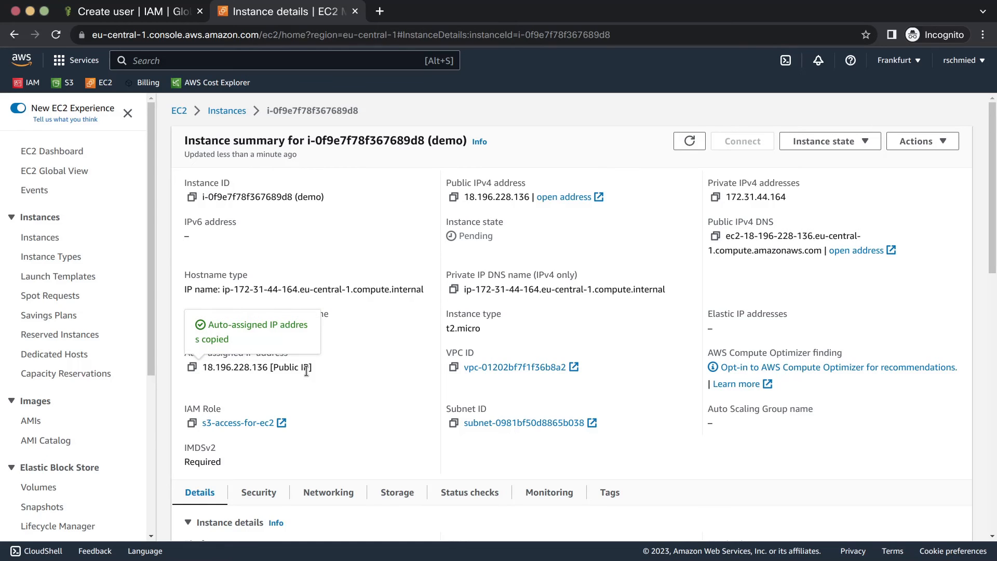
Switch to the terminal, abort the pending SSH connection to 3.79.23.52 and clear the screen
{"action": "key", "text": "super+Tab"}
{"action": "key", "text": "ctrl+l"}
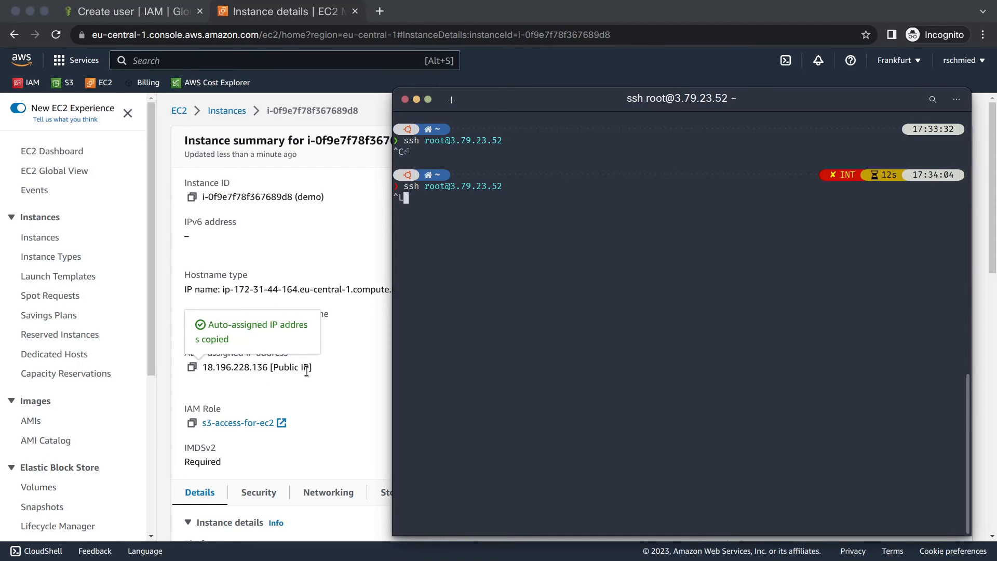
{"action": "key", "text": "ctrl+c"}
{"action": "key", "text": "ctrl+l"}
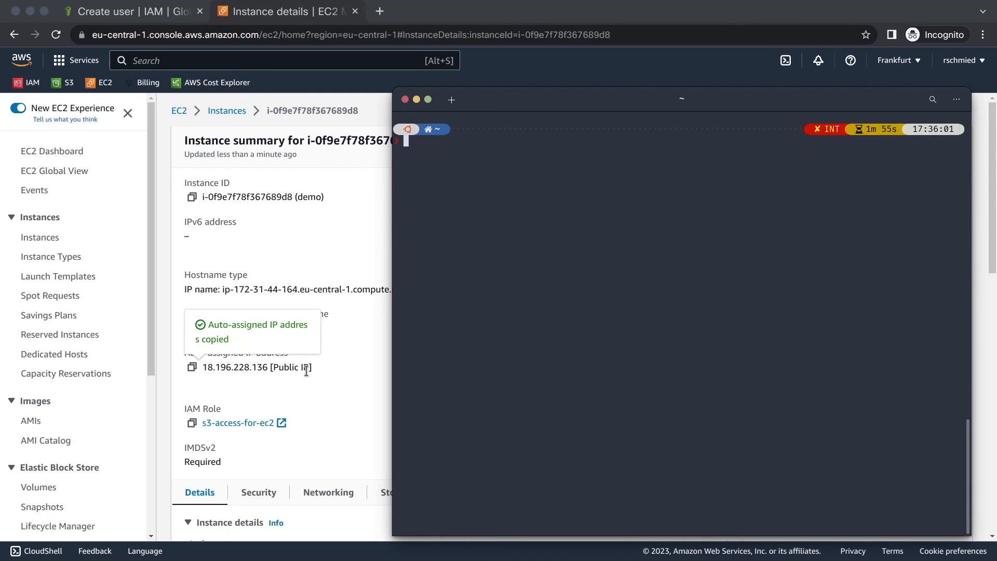
{"action": "key", "text": "super+v"}
{"action": "key", "text": "ctrl+a"}
{"action": "type", "text": "ssh root@"}
{"action": "key", "text": "Return"}
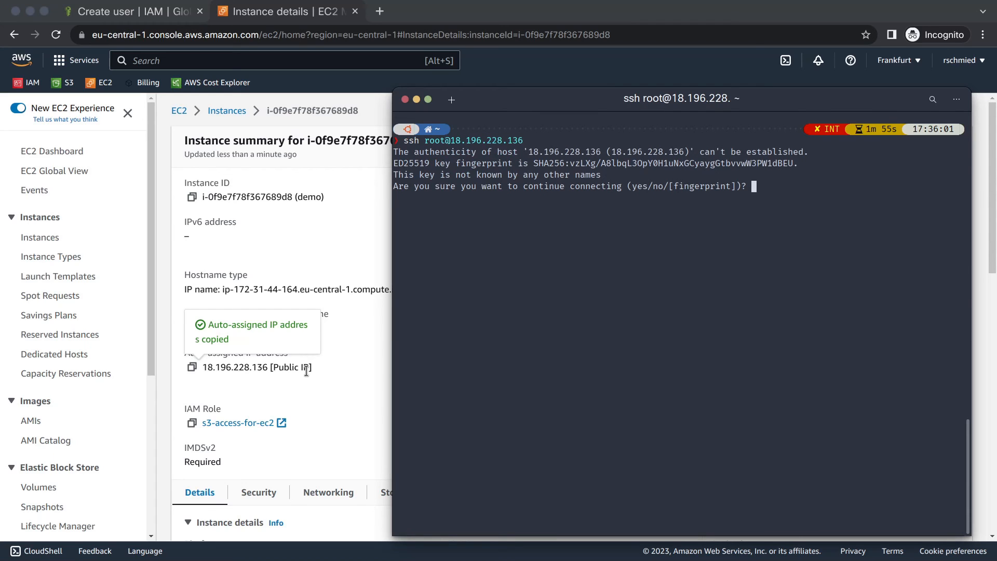
{"action": "type", "text": "yes"}
{"action": "key", "text": "Return"}
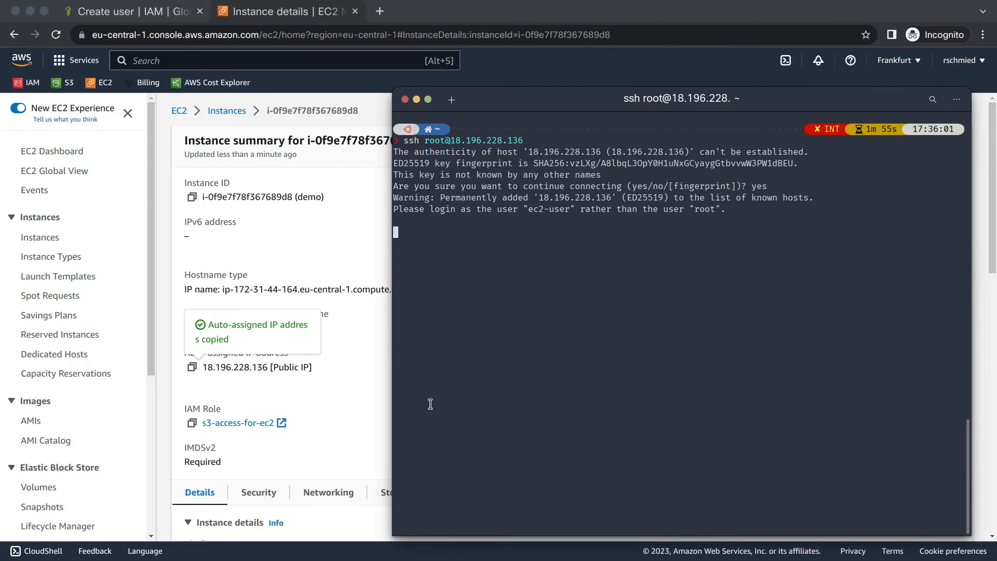
Copy the suggested login name ec2-user from the server's message and abort the root SSH session
{"action": "double_click", "coordinate": [533, 204]}
{"action": "right_click", "coordinate": [544, 210]}
{"action": "left_click", "coordinate": [562, 220]}
{"action": "left_click", "coordinate": [519, 248]}
{"action": "key", "text": "ctrl+c"}
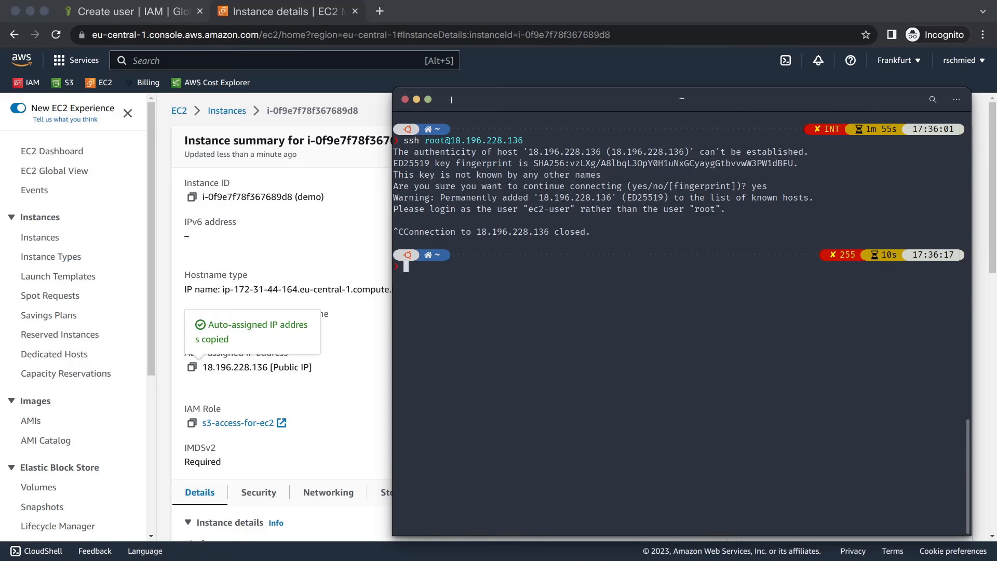
Change the recalled SSH command's user from root to ec2-user and log in to the demo instance
{"action": "key", "text": "Up"}
{"action": "key", "text": "Left"}
{"action": "key", "text": "Left"}
{"action": "key", "text": "Left"}
{"action": "key", "text": "Left"}
{"action": "key", "text": "Left"}
{"action": "key", "text": "Left"}
{"action": "key", "text": "Left"}
{"action": "key", "text": "Left"}
{"action": "key", "text": "Left"}
{"action": "key", "text": "Left"}
{"action": "key", "text": "Left"}
{"action": "key", "text": "Left"}
{"action": "key", "text": "Left"}
{"action": "key", "text": "Left"}
{"action": "key", "text": "Left"}
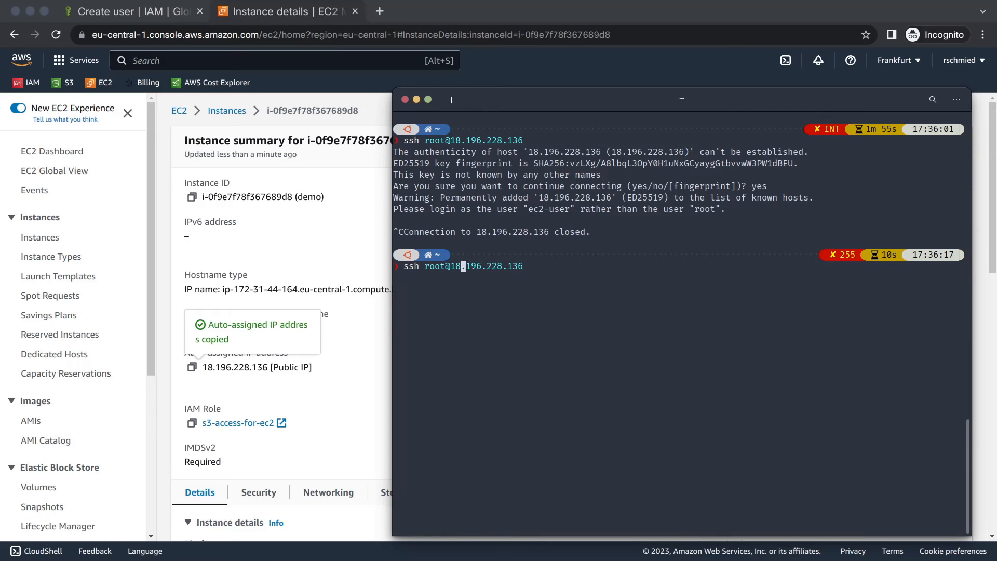
{"action": "key", "text": "BackSpace"}
{"action": "key", "text": "BackSpace"}
{"action": "key", "text": "BackSpace"}
{"action": "key", "text": "BackSpace"}
{"action": "type", "text": "ec2-user"}
{"action": "key", "text": "Return"}
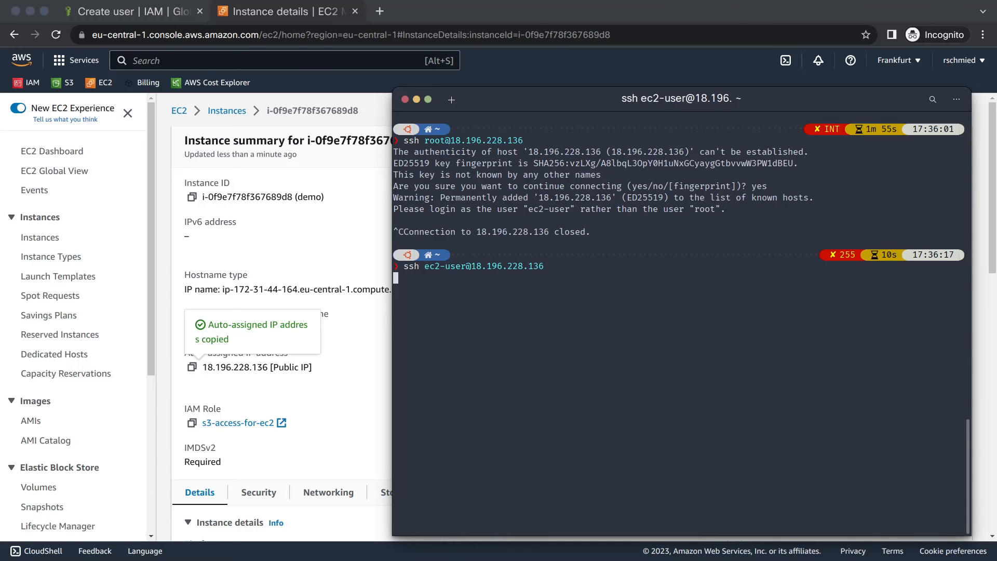
{"action": "key", "text": "Return"}
{"action": "key", "text": "Return"}
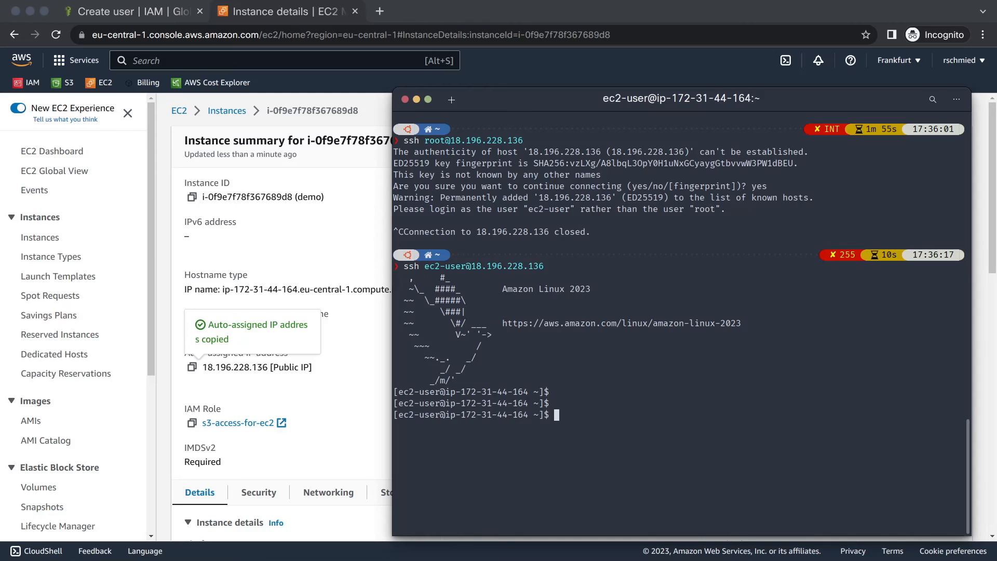
Run aws configure list on the instance and examine the value and type of the access and secret keys
{"action": "type", "text": "aws config"}
{"action": "key", "text": "Return"}
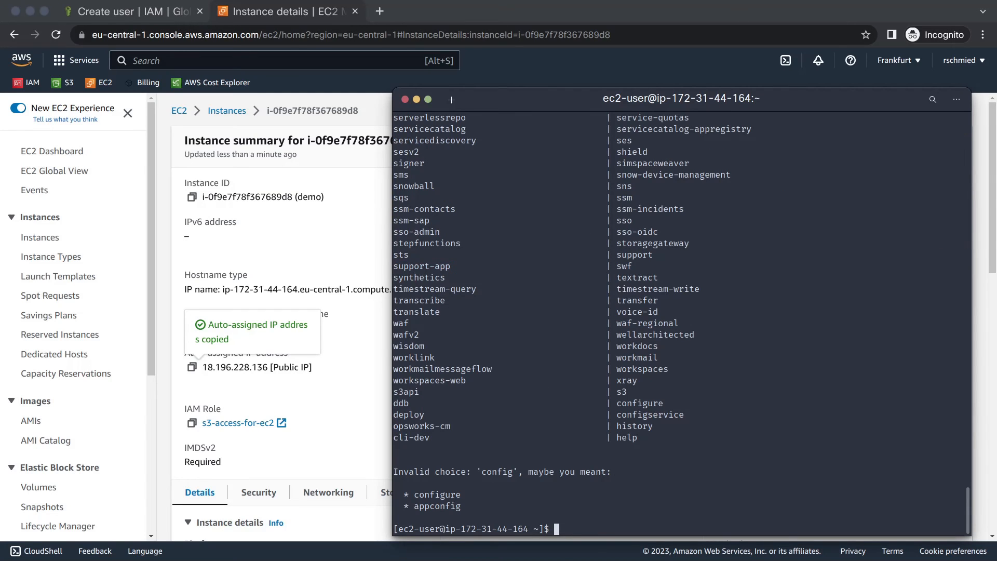
{"action": "key", "text": "Up"}
{"action": "type", "text": "ure list"}
{"action": "key", "text": "Return"}
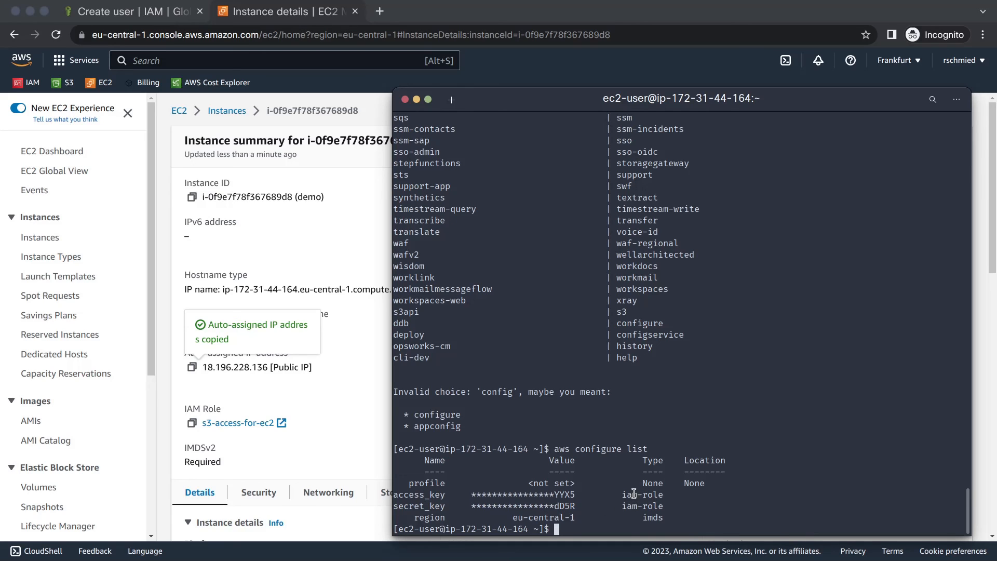
{"action": "left_click_drag", "start_coordinate": [435, 495], "coordinate": [621, 496]}
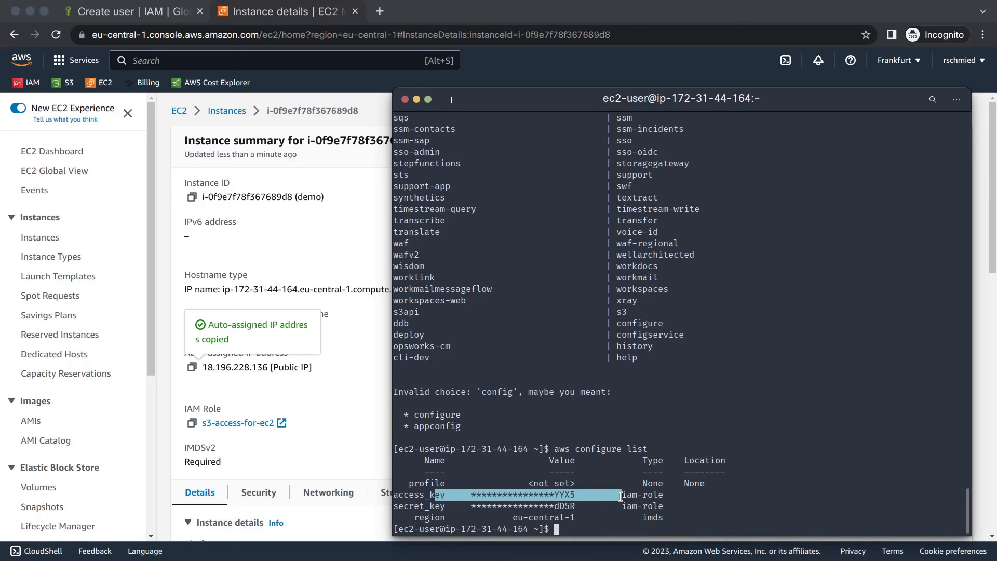
{"action": "left_click_drag", "start_coordinate": [430, 507], "coordinate": [601, 508]}
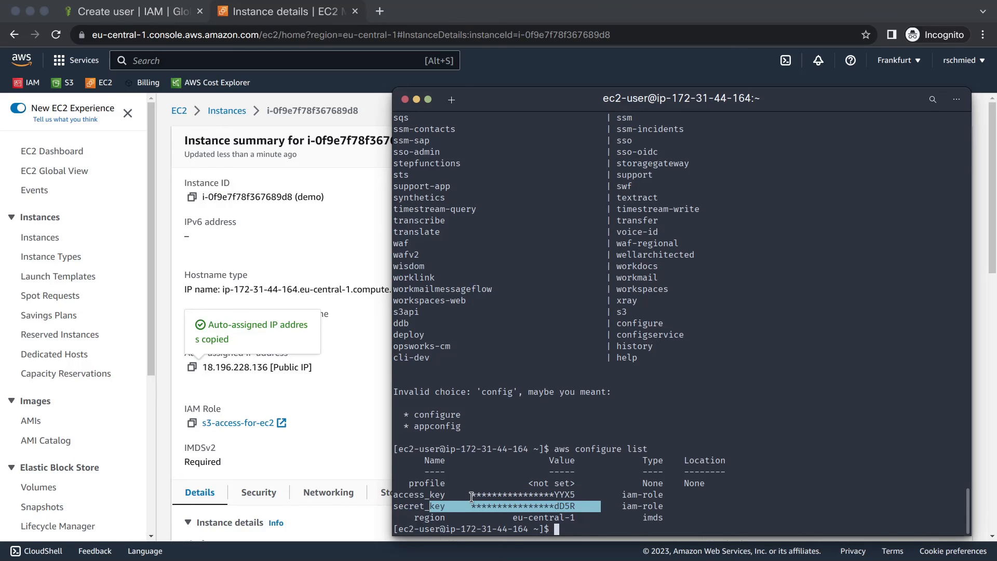
{"action": "left_click_drag", "start_coordinate": [471, 495], "coordinate": [582, 495]}
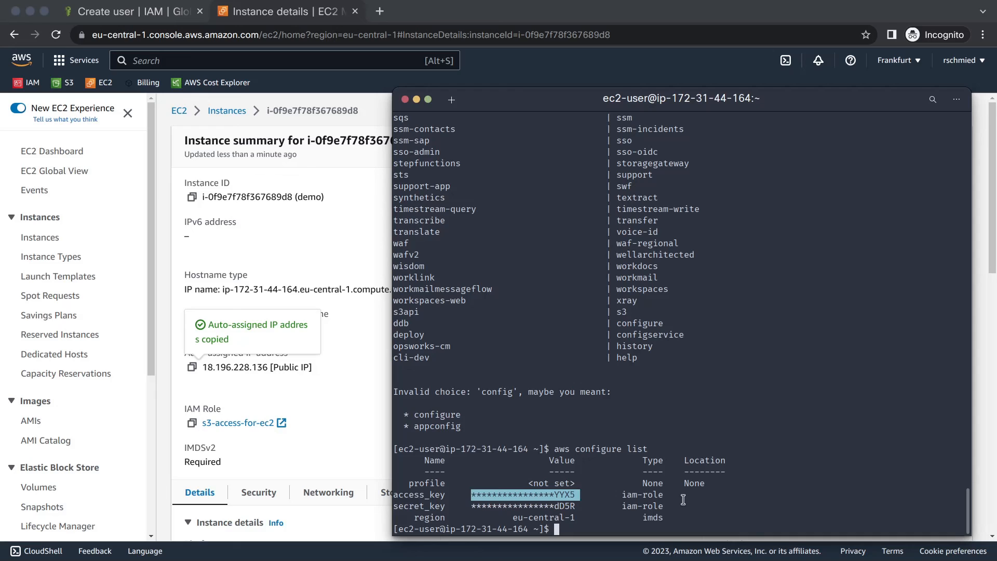
{"action": "left_click_drag", "start_coordinate": [674, 495], "coordinate": [610, 498]}
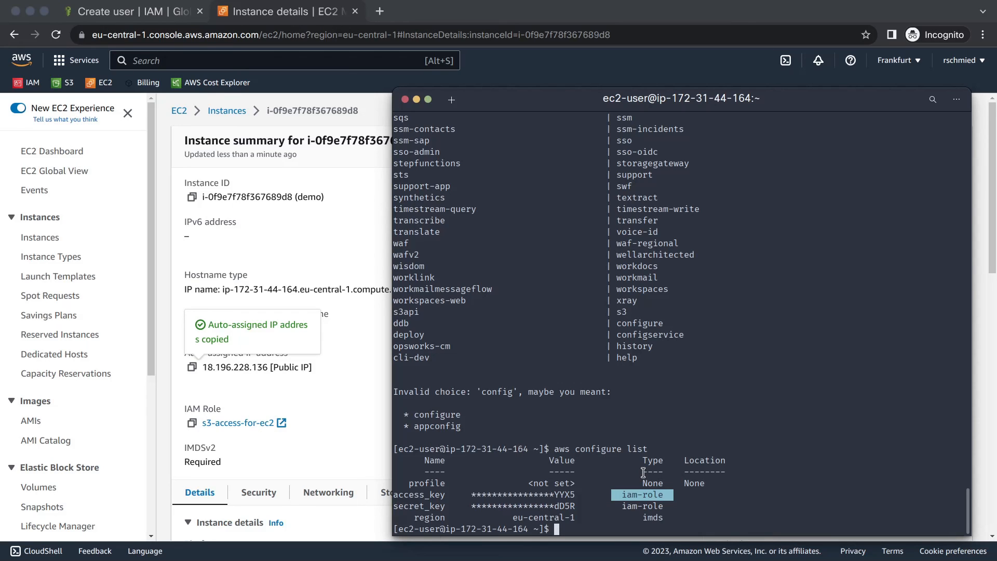
{"action": "key", "text": "Return"}
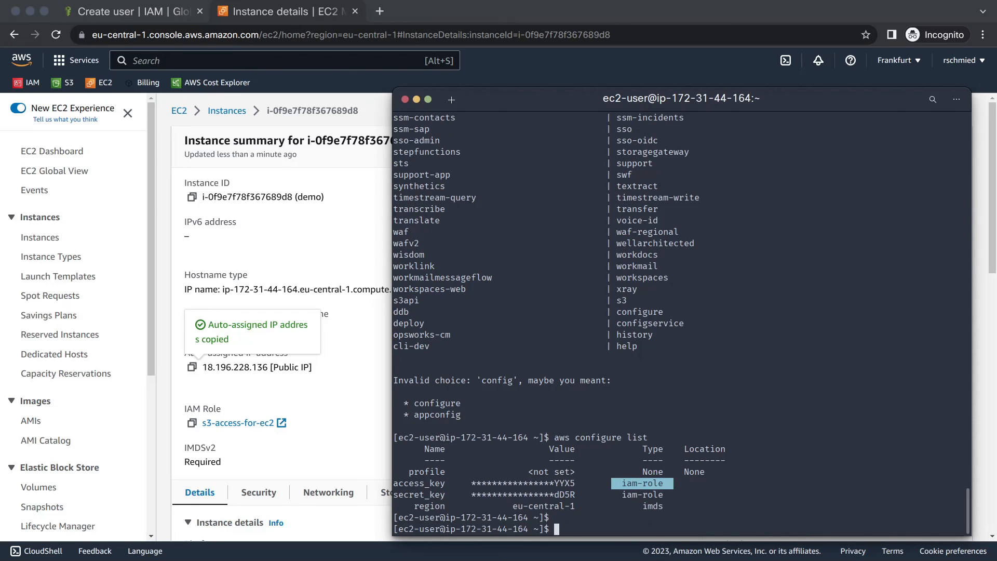
Try to list the bucket's contents with aws s3 list s3://mycmlbucket/
{"action": "type", "text": "aws se"}
{"action": "type", "text": " list s3"}
{"action": "key", "text": "BackSpace"}
{"action": "type", "text": "L"}
{"action": "key", "text": "BackSpace"}
{"action": "type", "text": "://mycmlbucket"}
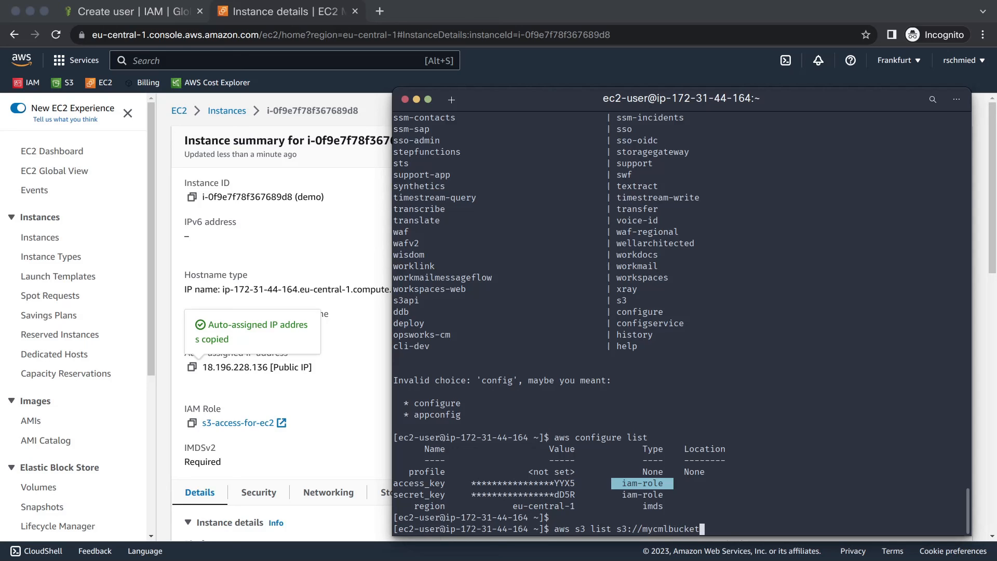
{"action": "type", "text": "/"}
{"action": "key", "text": "Return"}
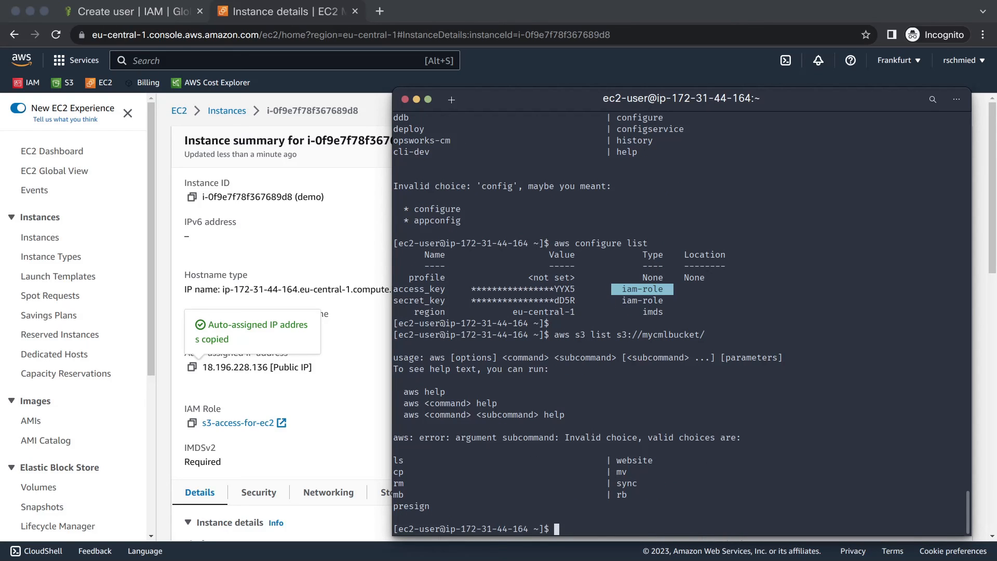
Correct the recalled command's subcommand to ls and run aws s3 ls s3://mycmlbucket/
{"action": "key", "text": "Up"}
{"action": "key", "text": "alt+Left"}
{"action": "key", "text": "alt+Left"}
{"action": "key", "text": "alt+Left"}
{"action": "key", "text": "alt+Right"}
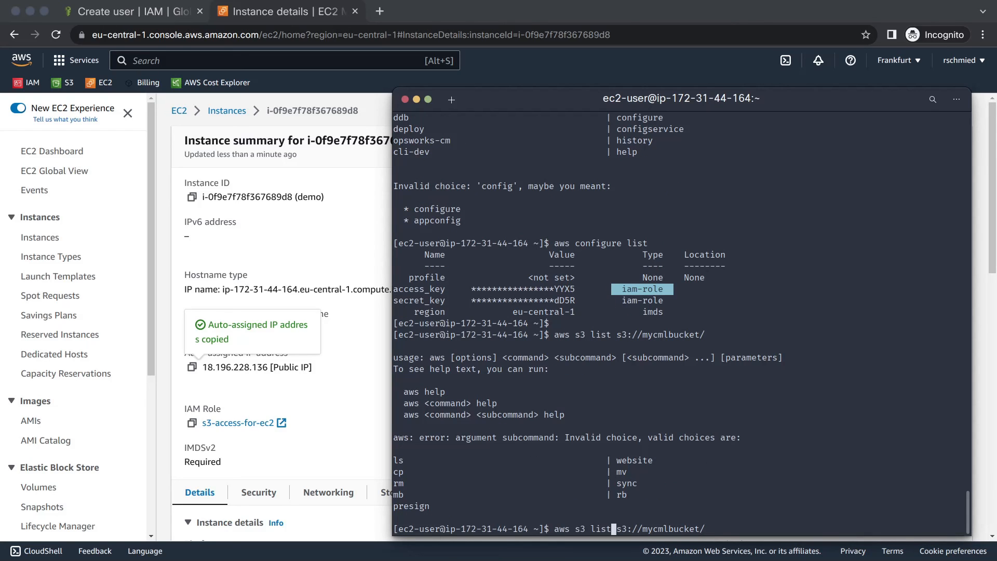
{"action": "key", "text": "BackSpace"}
{"action": "key", "text": "BackSpace"}
{"action": "key", "text": "BackSpace"}
{"action": "type", "text": "s"}
{"action": "key", "text": "Return"}
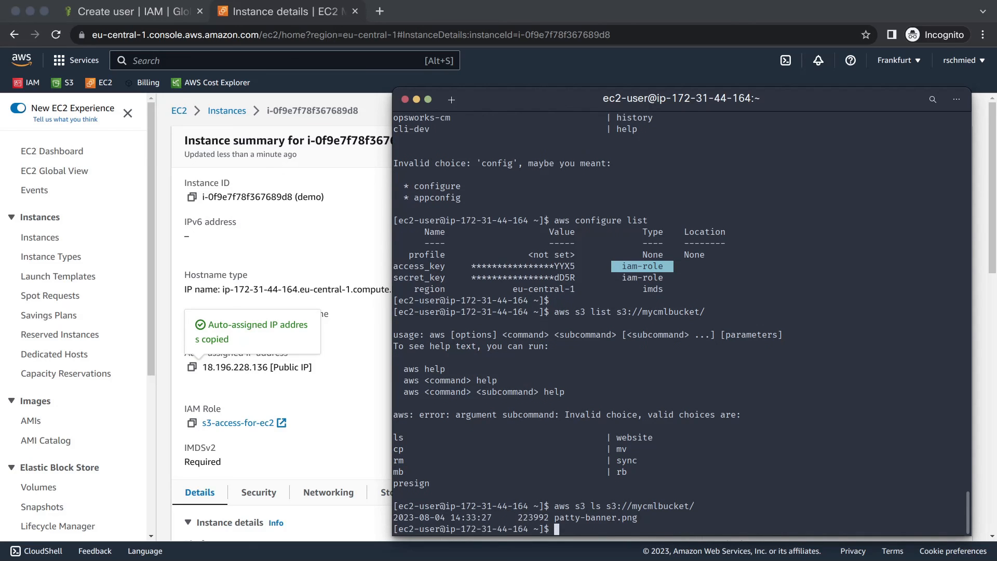
Highlight the file entry in the bucket listing and switch back to the AWS console in the browser
{"action": "triple_click", "coordinate": [618, 517]}
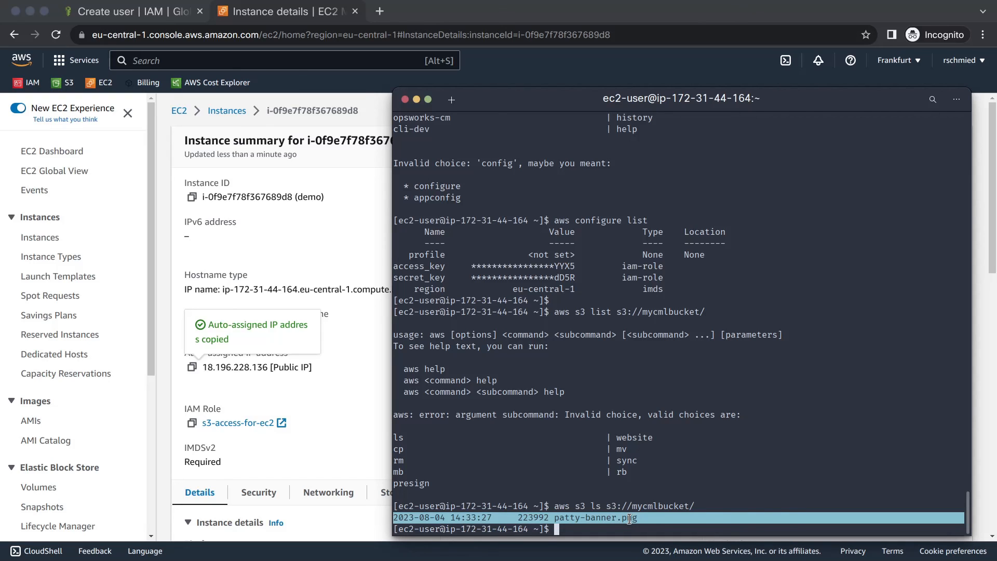
{"action": "key", "text": "Return"}
{"action": "key", "text": "Return"}
{"action": "key", "text": "Return"}
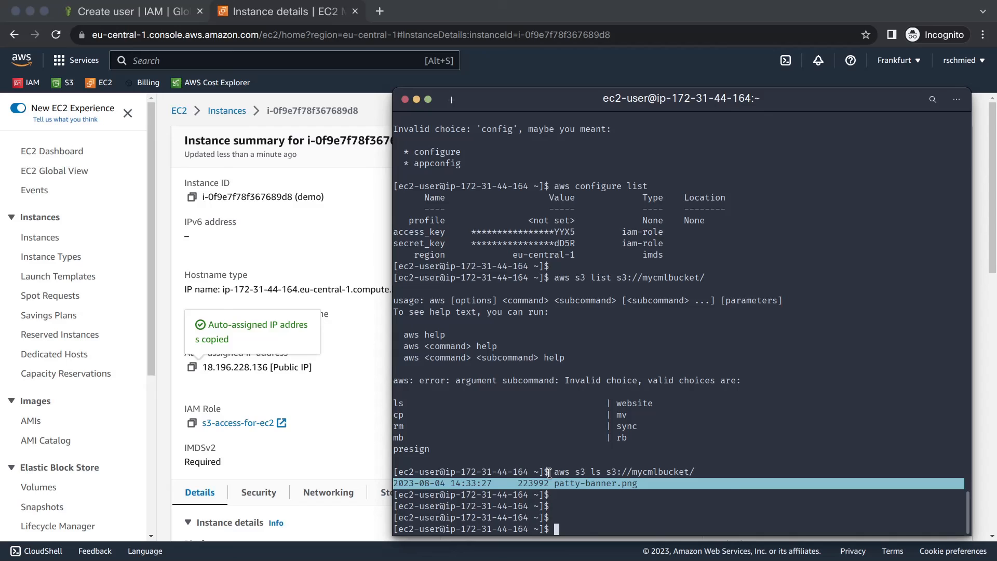
{"action": "key", "text": "alt+Tab"}
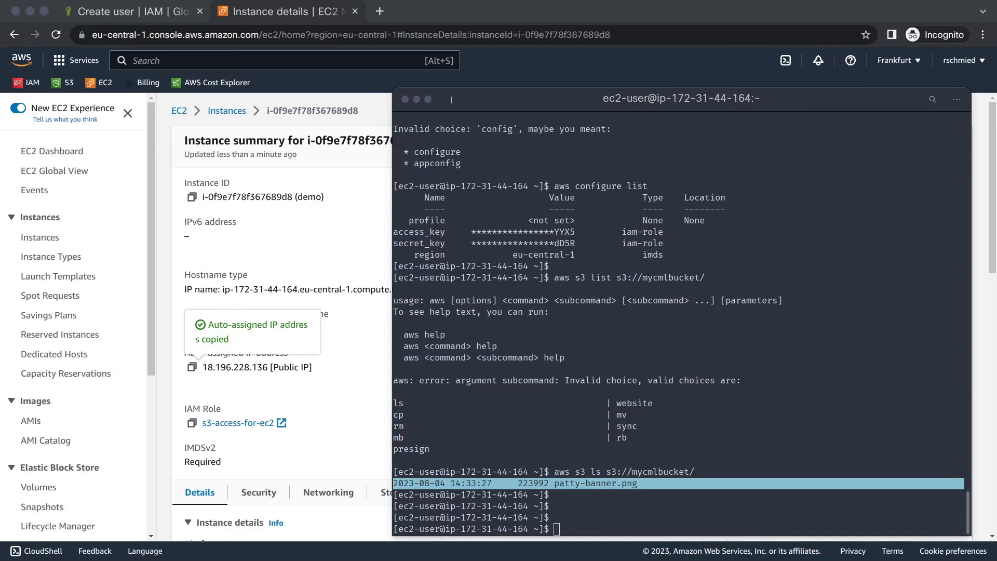